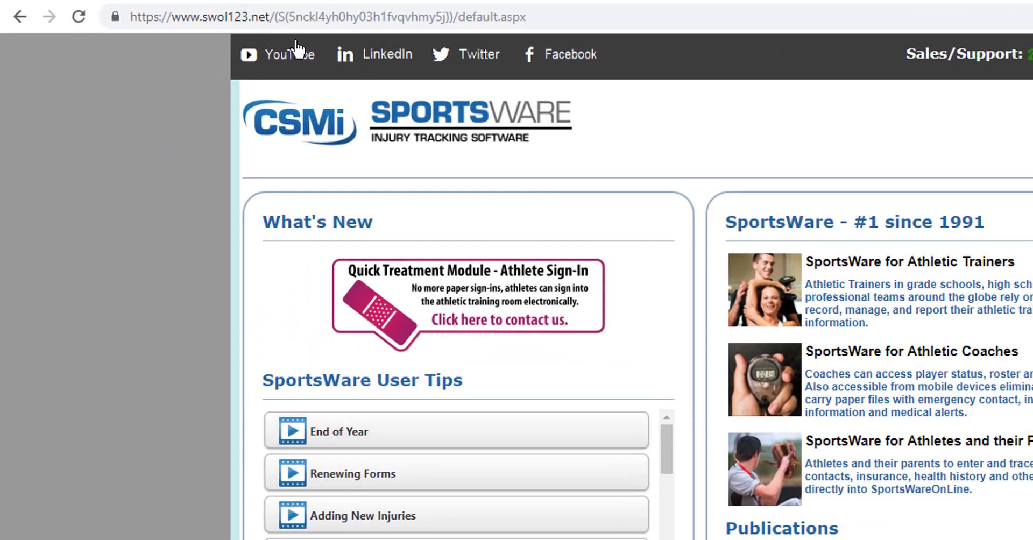
# - Sign in to SportsWare Online with the institution's account e-mail and password
pyautogui.moveTo(173, 17); pyautogui.dragTo(275, 20)
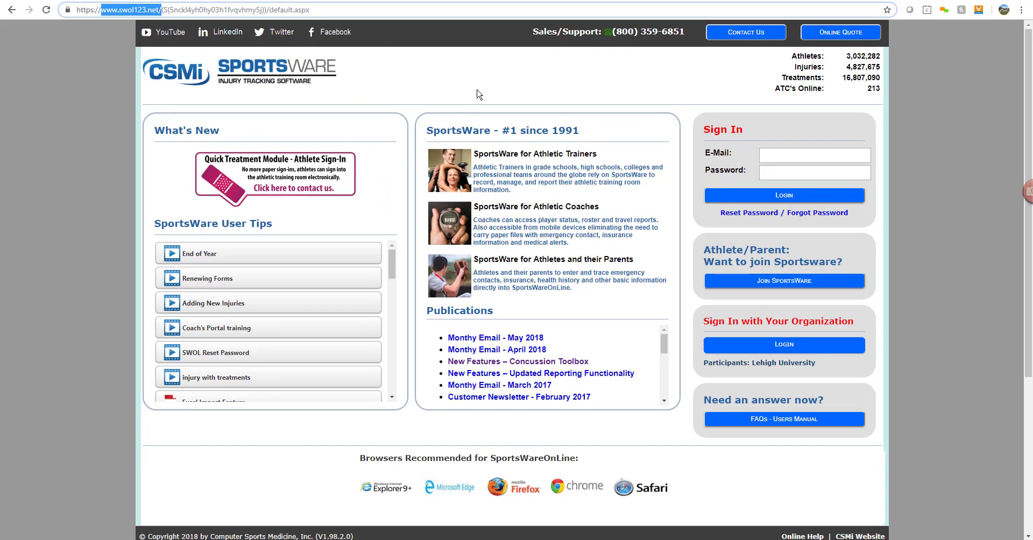
pyautogui.click(813, 161)
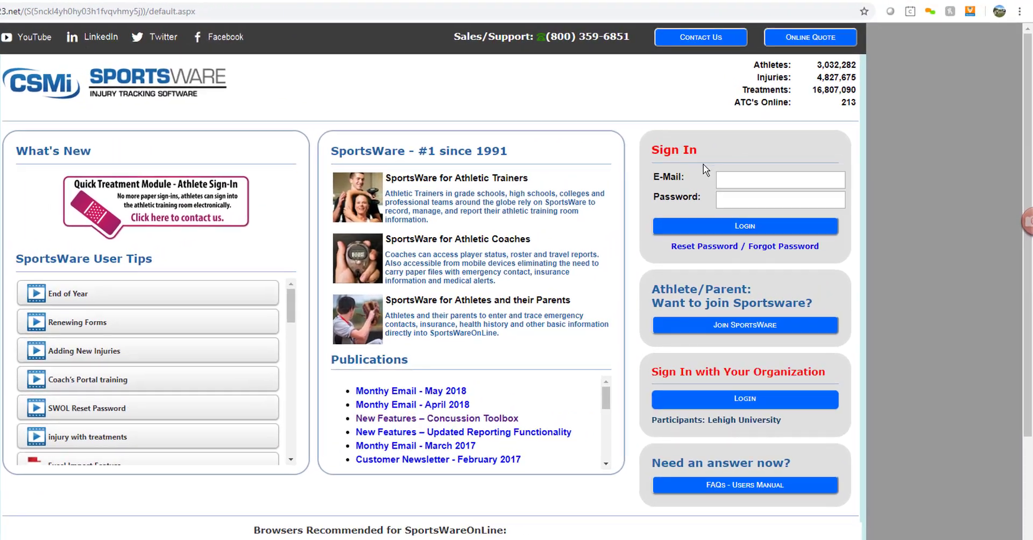
pyautogui.click(753, 182)
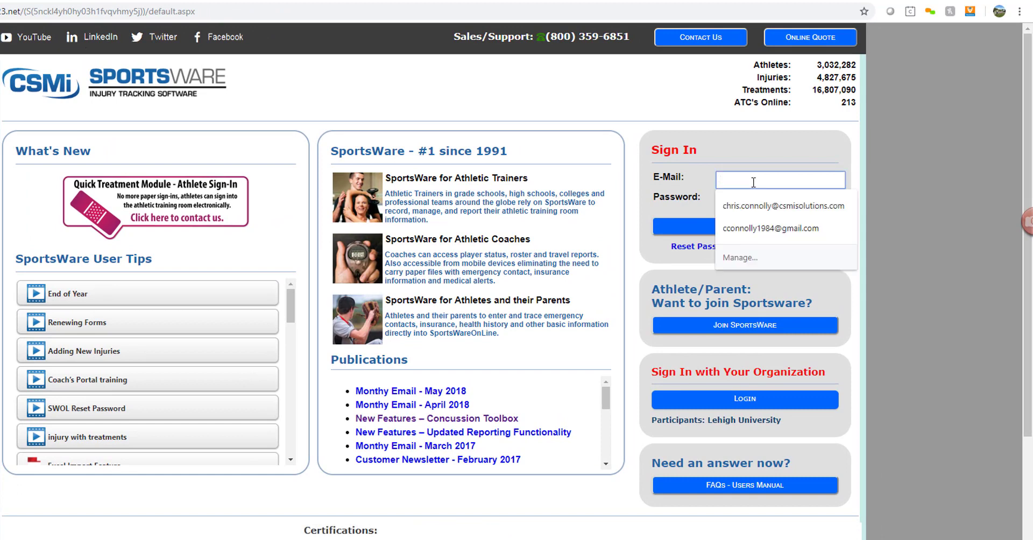
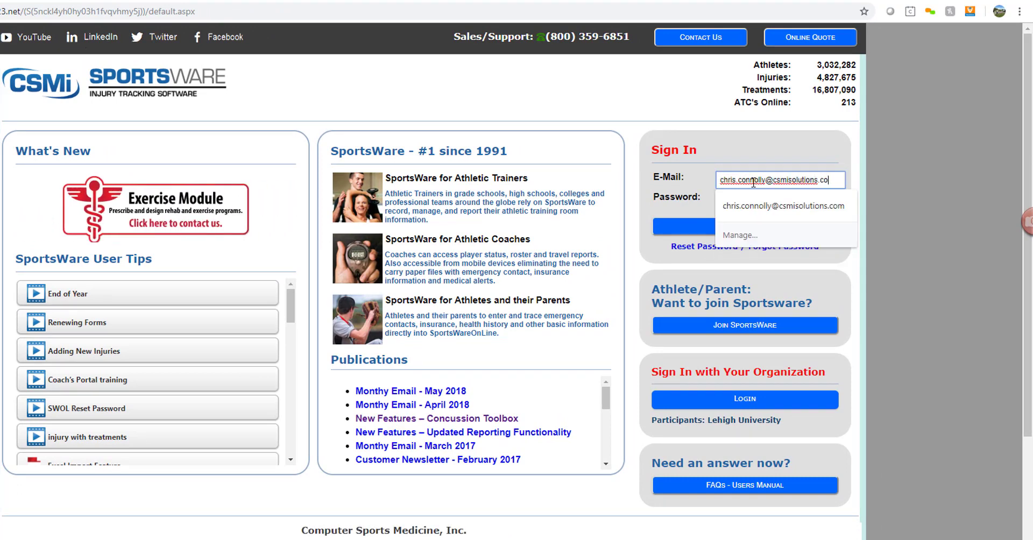
pyautogui.press('Tab')
pyautogui.write('***')
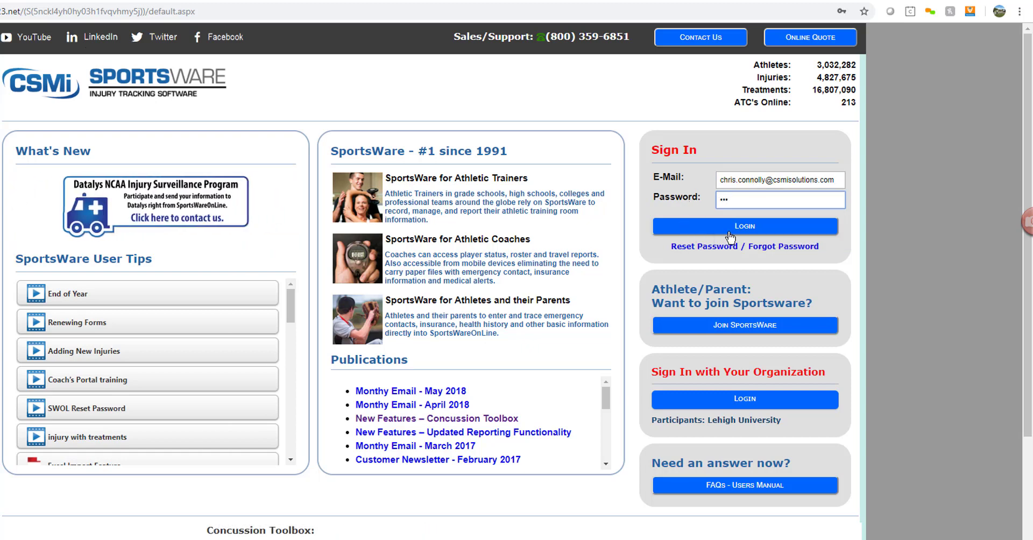
pyautogui.click(729, 231)
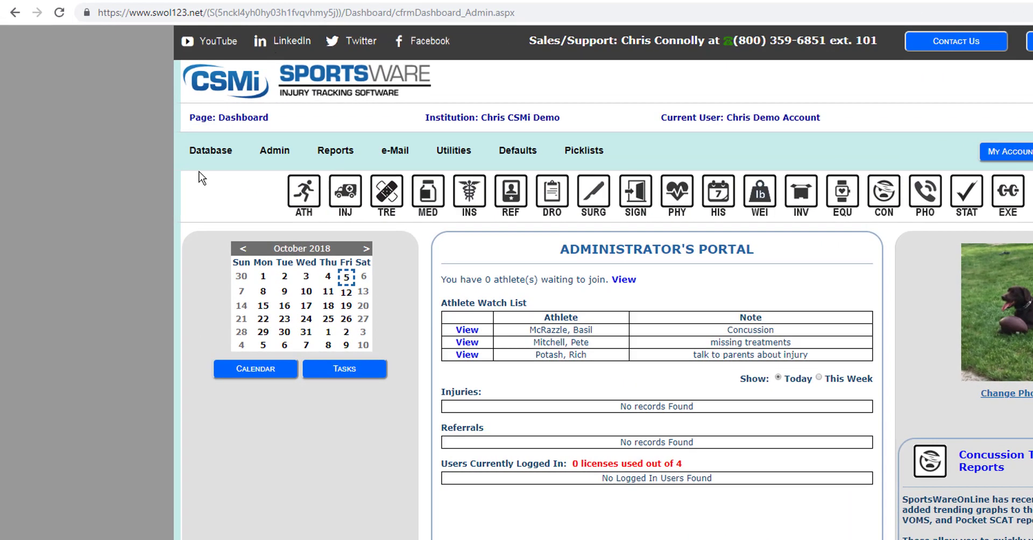
# - Switch the dashboard's Injuries table from today to This Week
pyautogui.moveTo(210, 151)
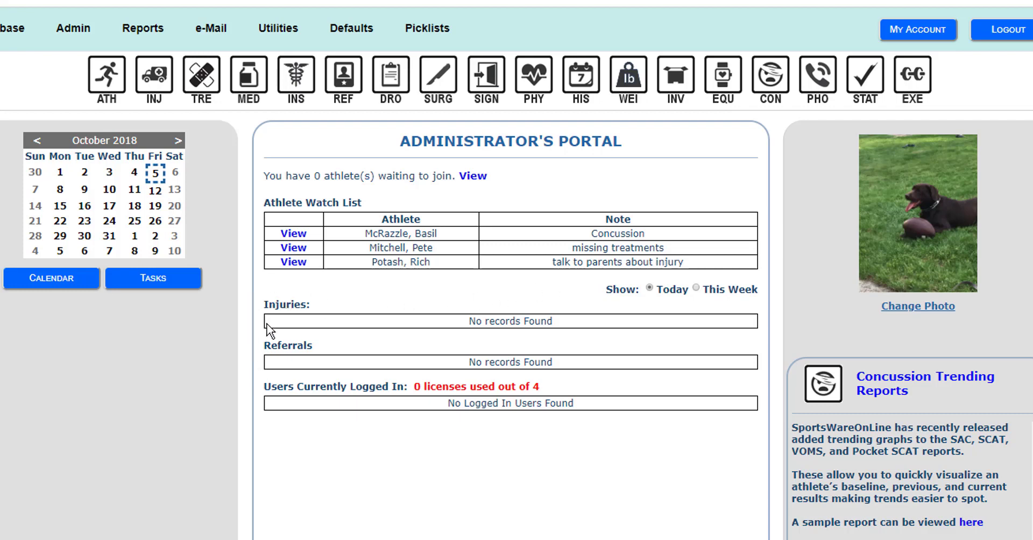
pyautogui.click(697, 288)
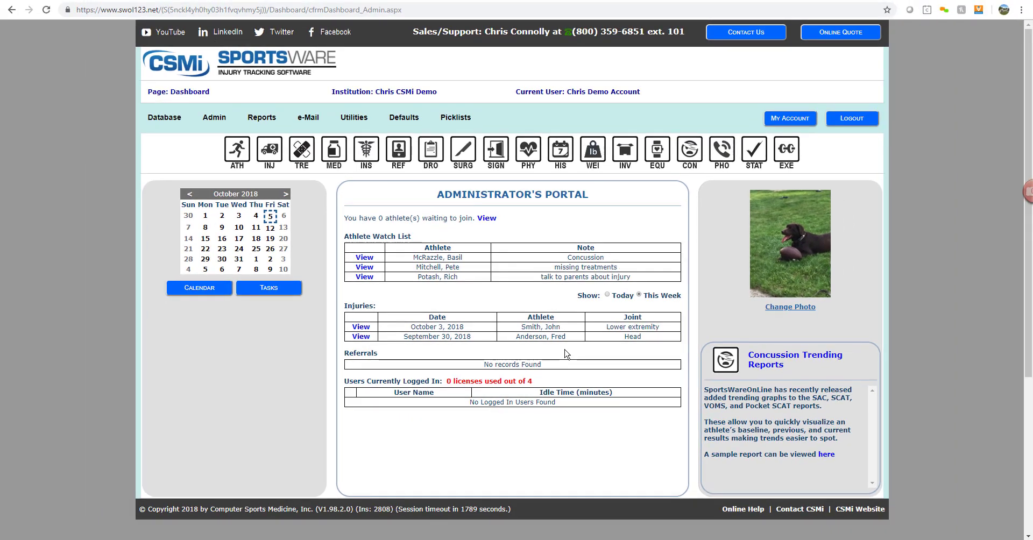
pyautogui.click(235, 163)
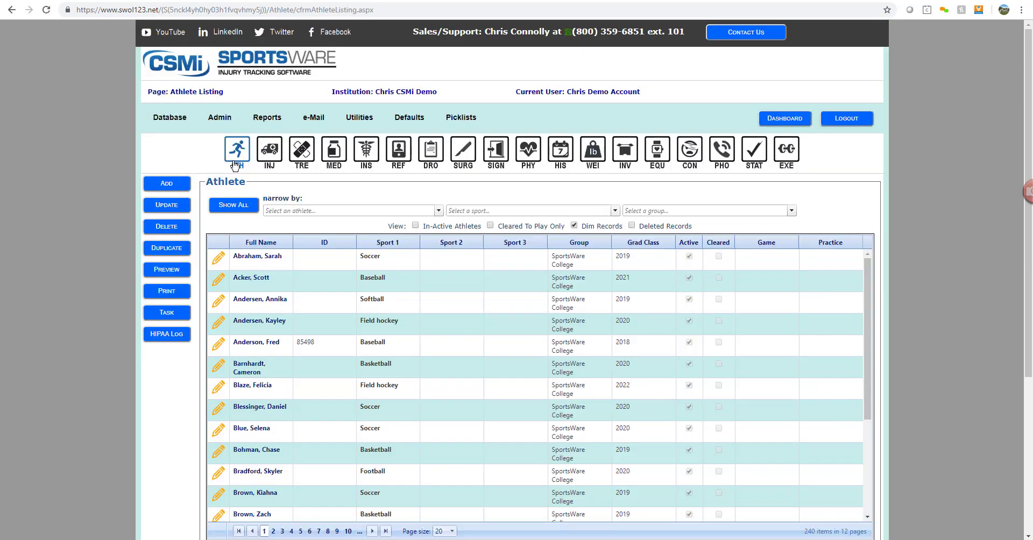
# - Look through the athlete and sport filter lists on the Athlete Listing without choosing either
pyautogui.click(438, 210)
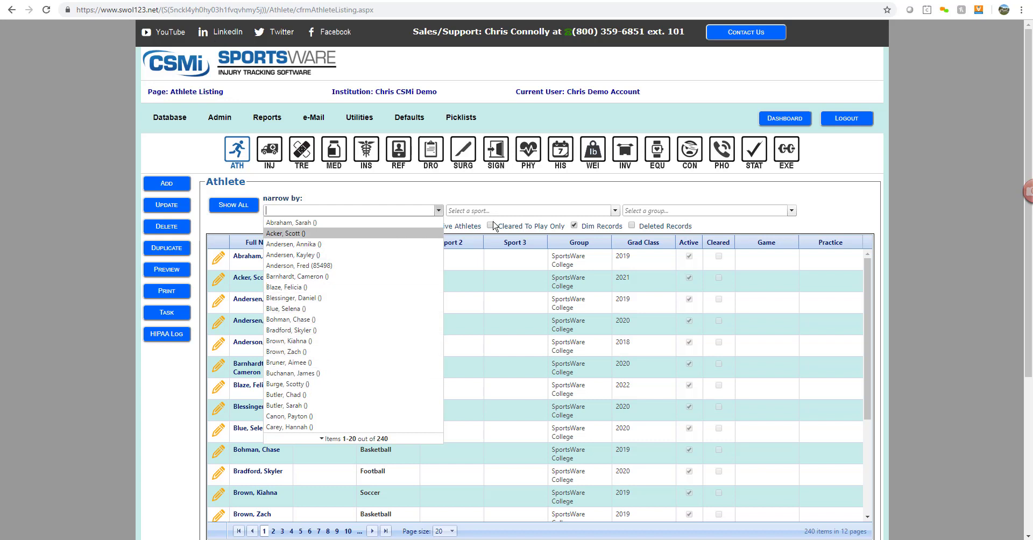
pyautogui.click(513, 211)
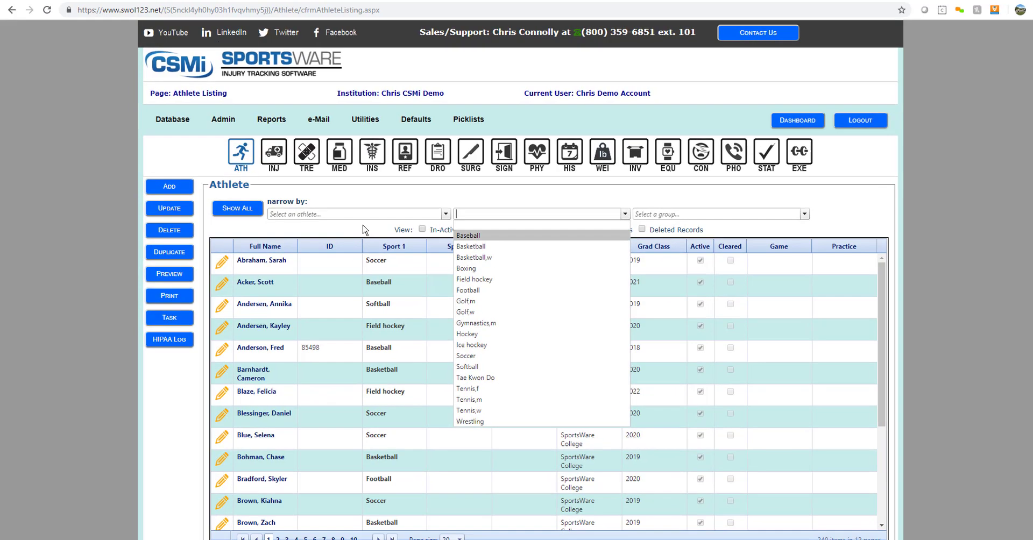
pyautogui.click(360, 226)
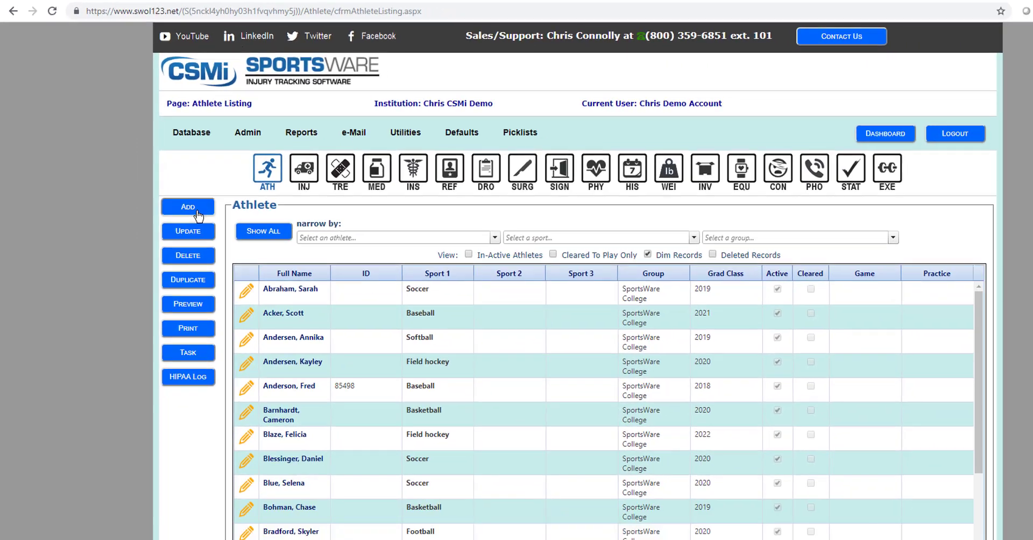
pyautogui.click(197, 213)
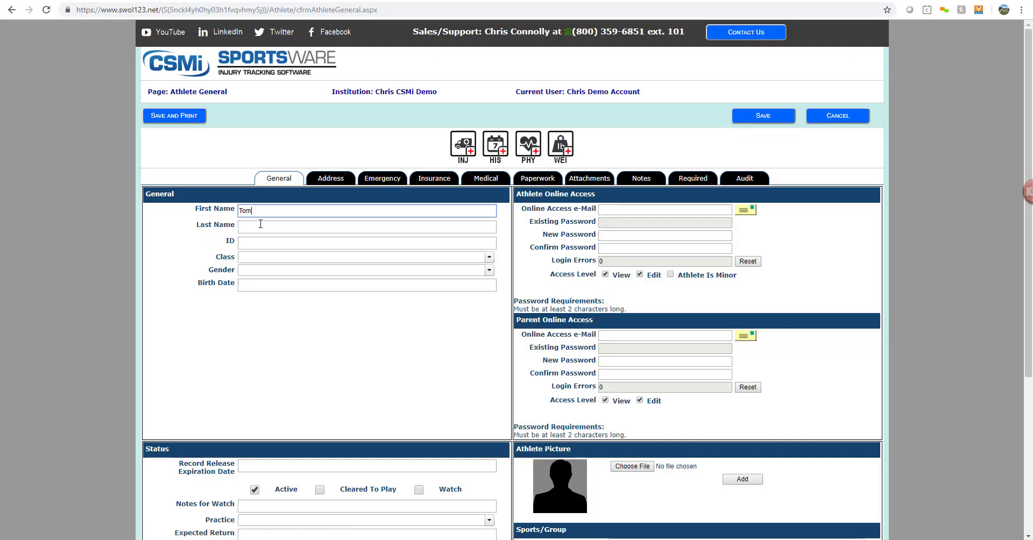
# - Enter the athlete's last name, set Class to 2022 and Sport 1 to Football
pyautogui.click(260, 224)
pyautogui.write('Brady')
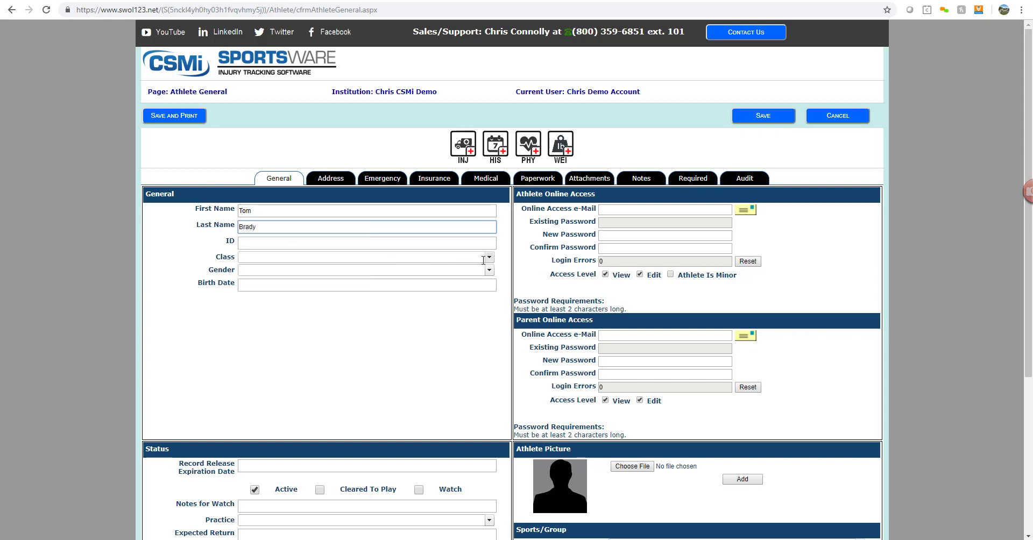
pyautogui.click(489, 257)
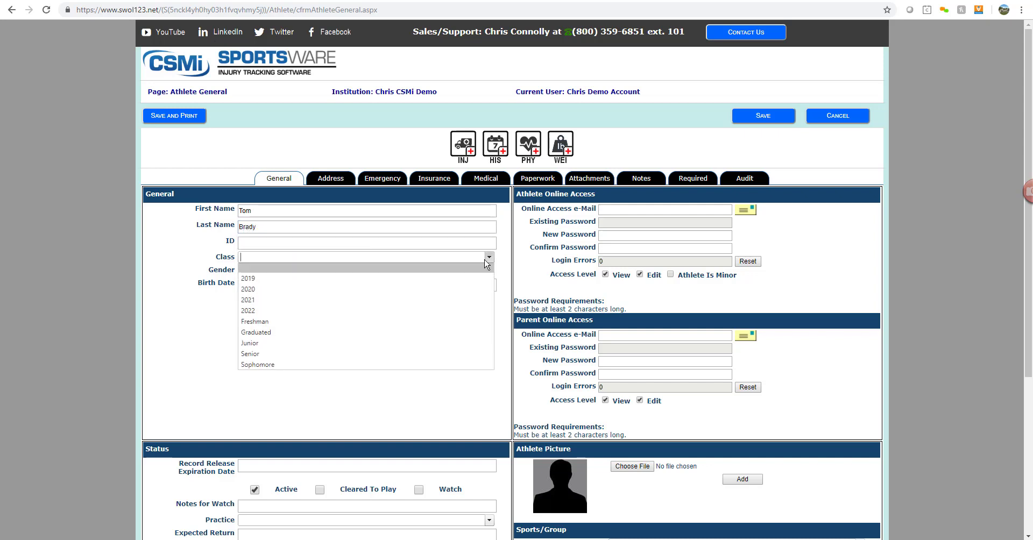
pyautogui.click(457, 312)
pyautogui.scroll(-1, 459, 365)
pyautogui.scroll(-3, 459, 367)
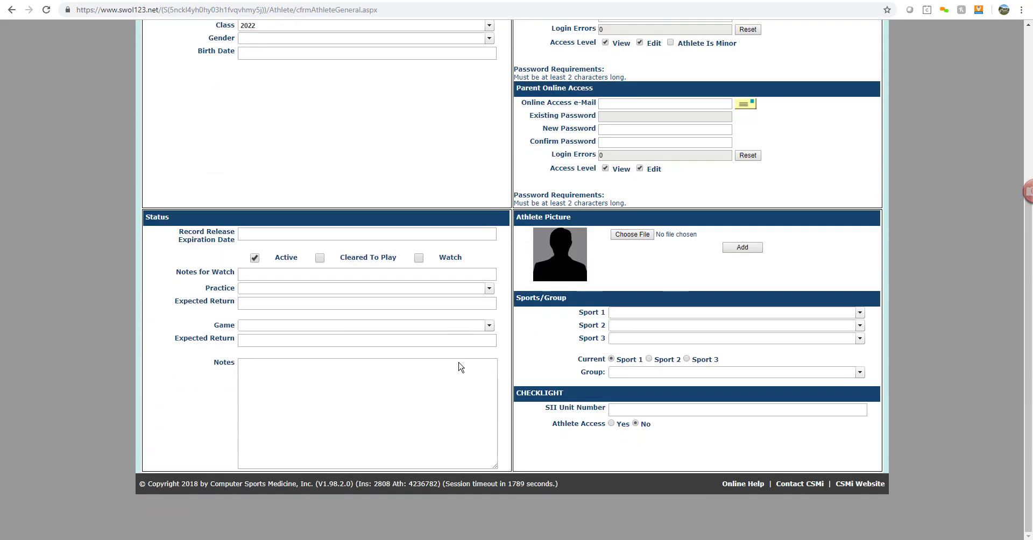
pyautogui.click(687, 312)
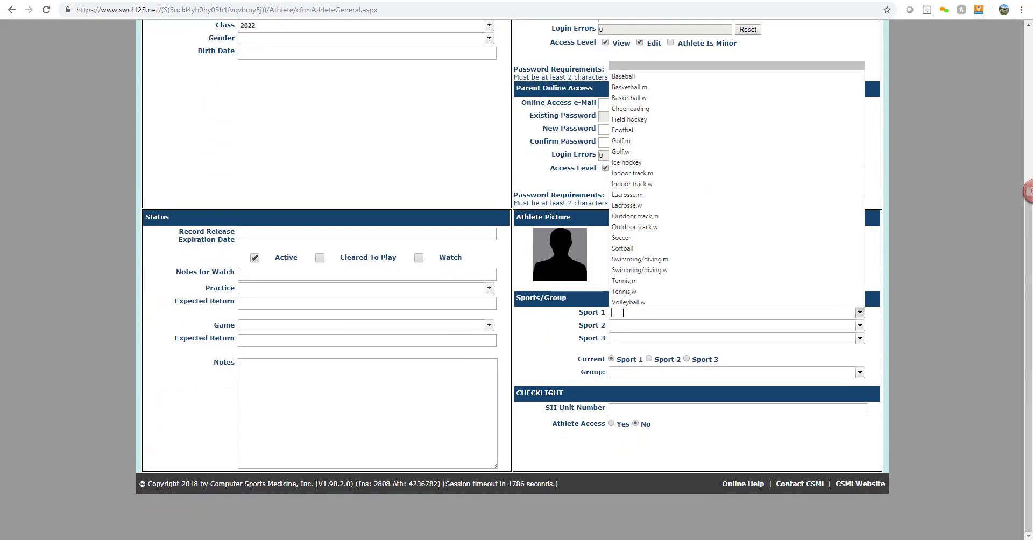
pyautogui.click(625, 130)
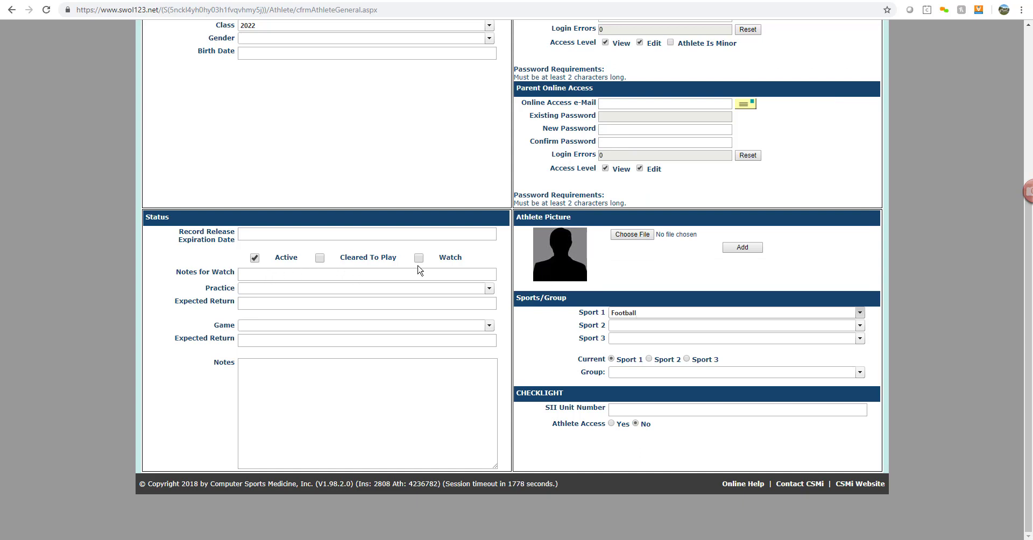
# - Set both practice and game status to Full go and save the athlete
pyautogui.click(489, 289)
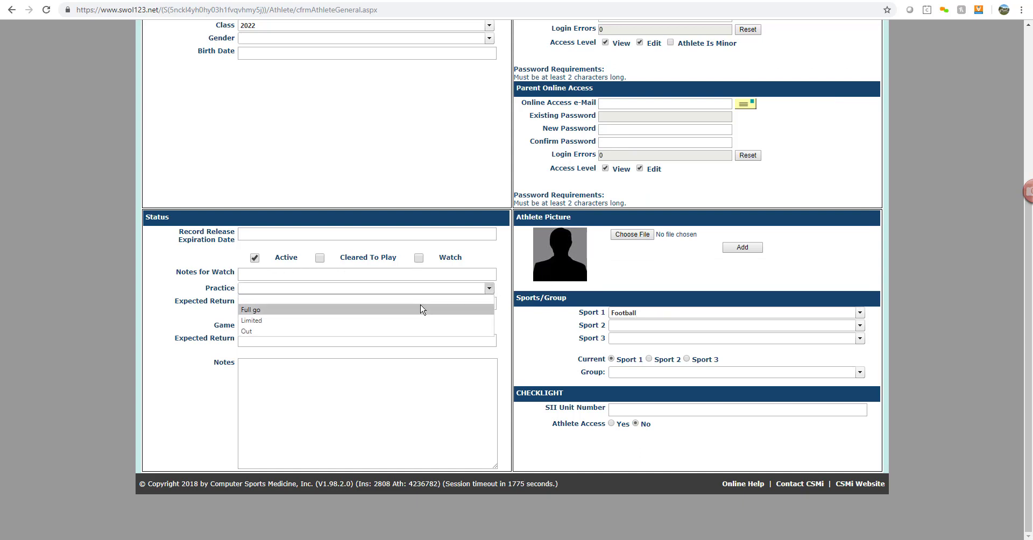
pyautogui.click(422, 307)
pyautogui.click(488, 328)
pyautogui.click(399, 344)
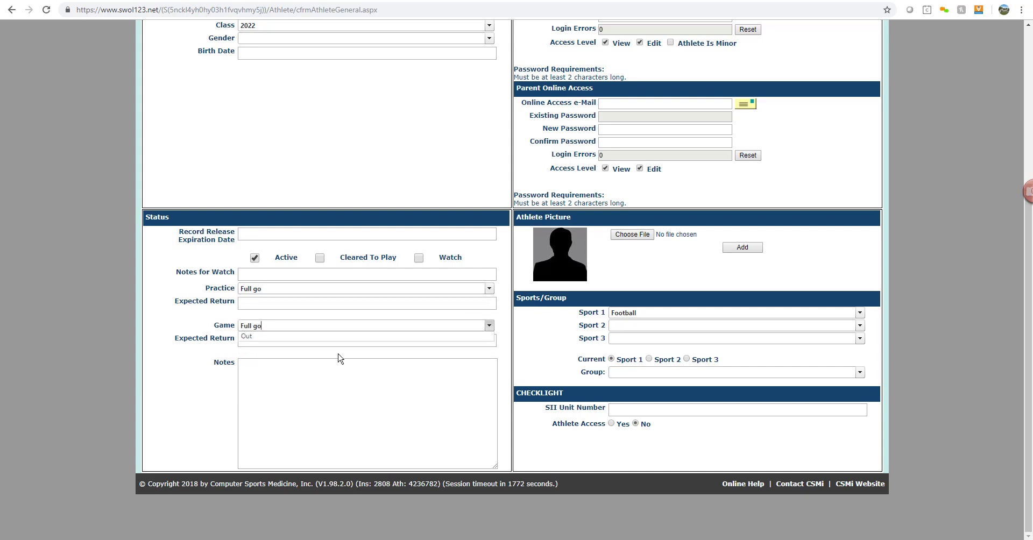
pyautogui.scroll(2, 370, 385)
pyautogui.scroll(2, 369, 386)
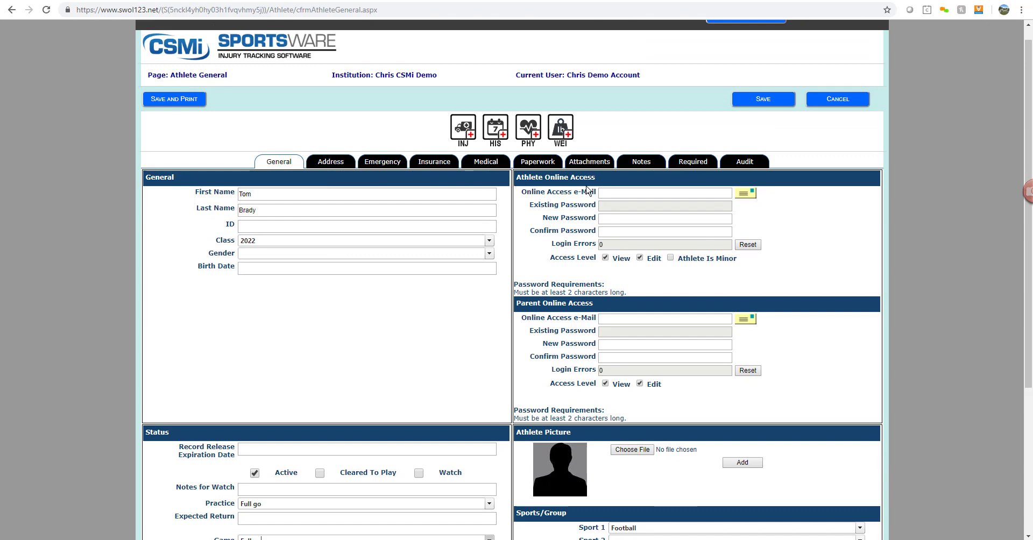
pyautogui.click(763, 102)
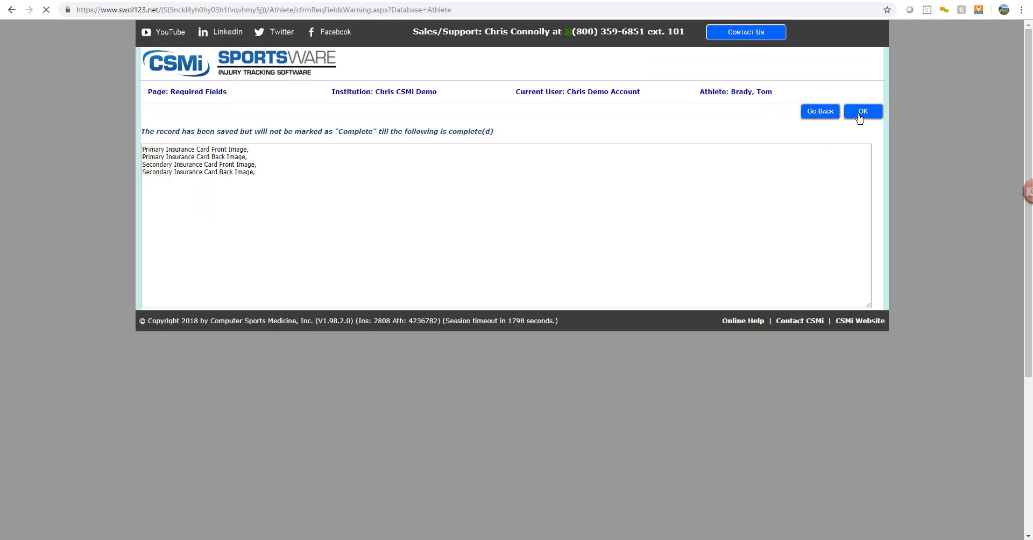
# - Acknowledge the Required Fields notice and go to the Injury Listing
pyautogui.click(859, 113)
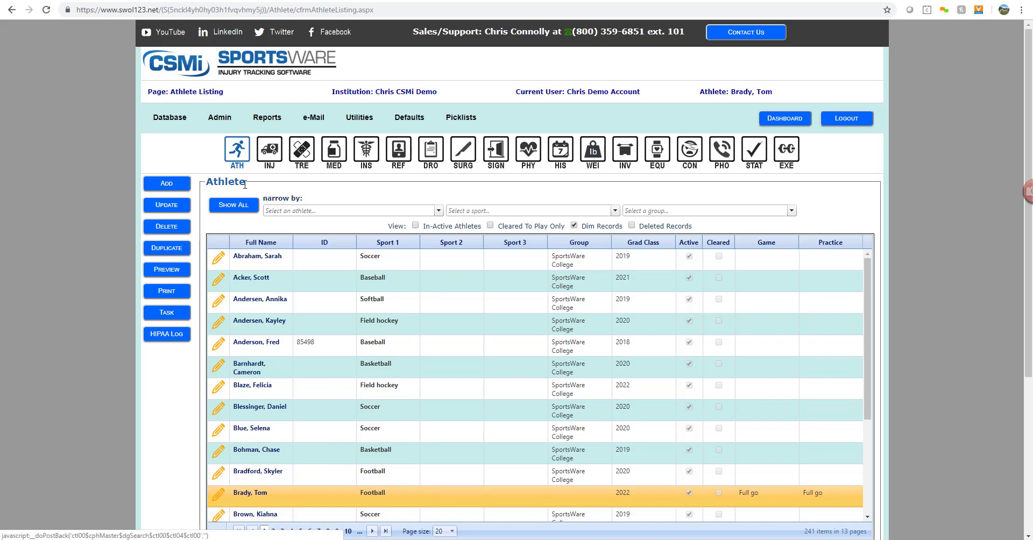
pyautogui.click(271, 154)
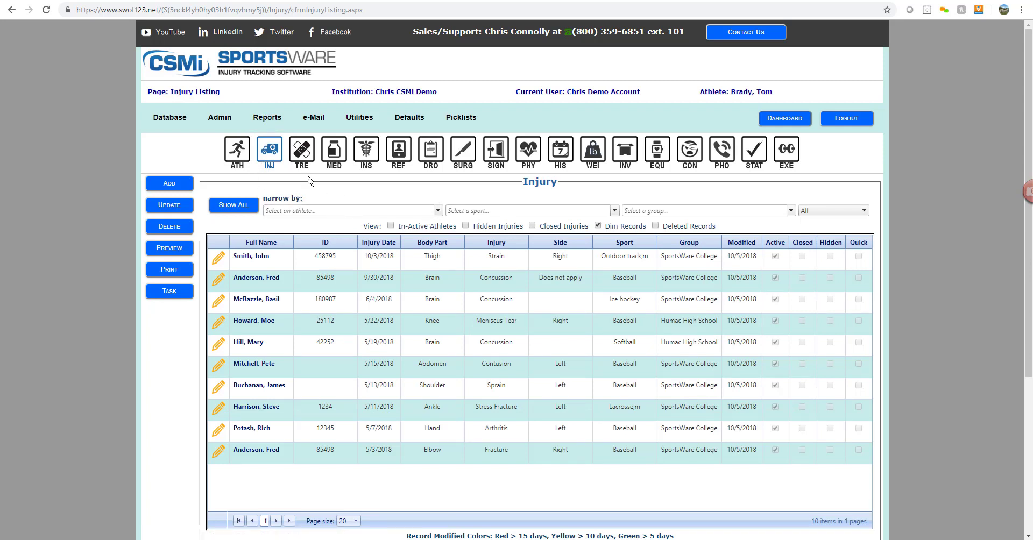
# - Narrow the injury listing to the baseball athlete by typing part of their name, then add an injury
pyautogui.click(288, 211)
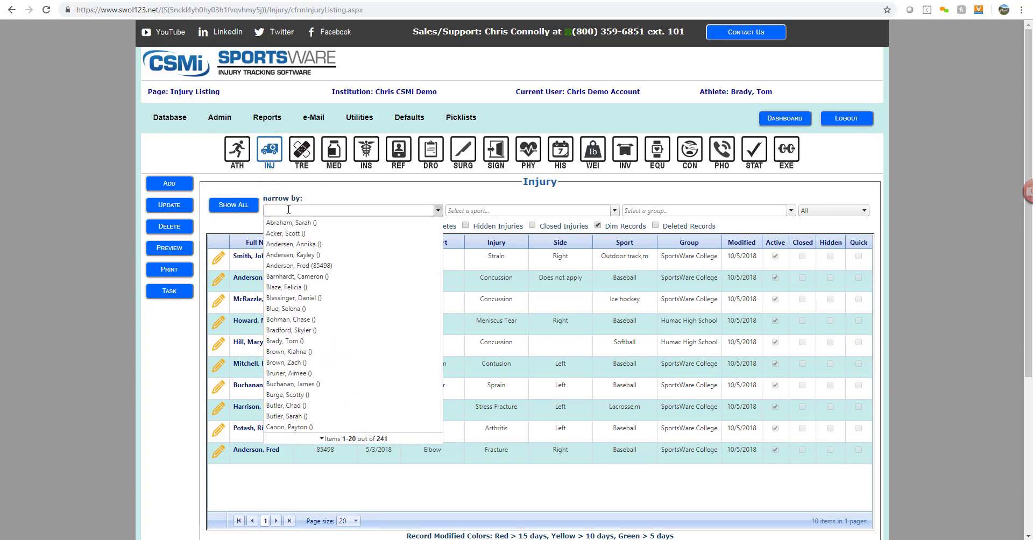
pyautogui.write('mit')
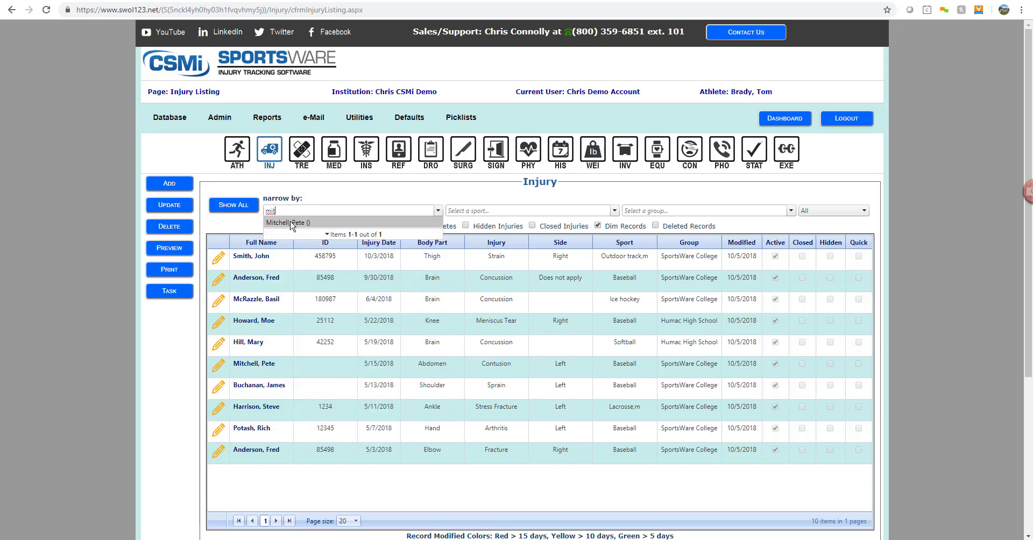
pyautogui.click(290, 222)
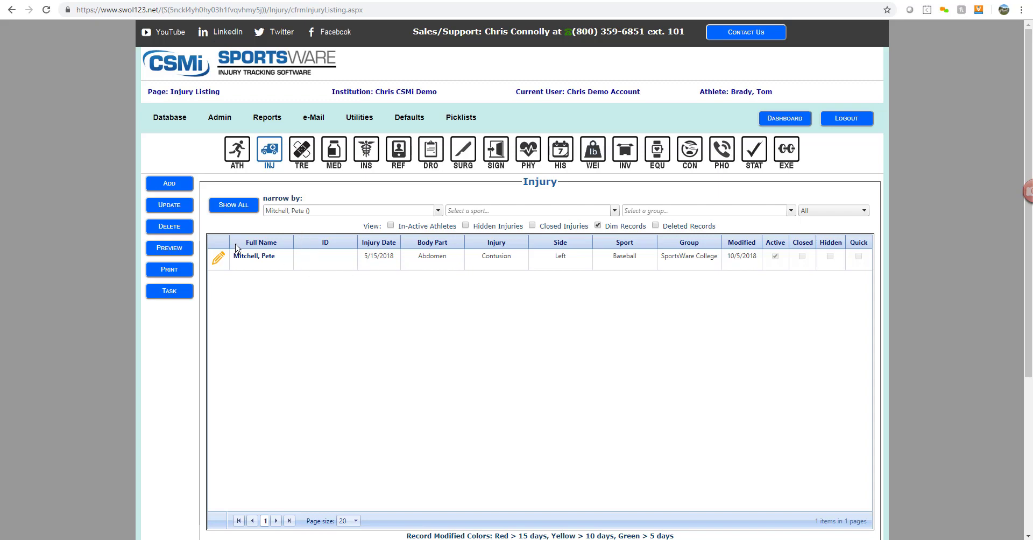
pyautogui.click(176, 185)
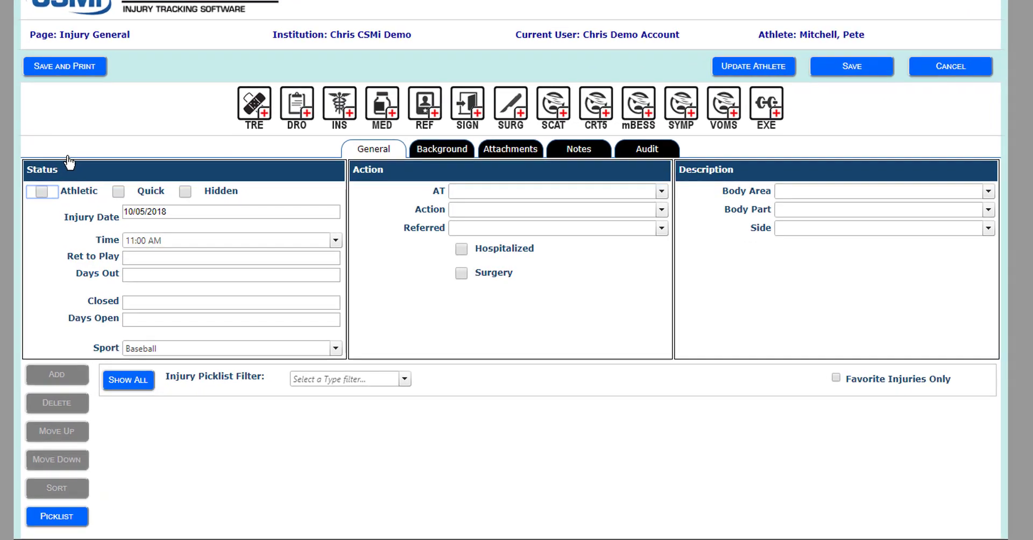
# - Set the injury date to 10/03/2018 and the time to 4:00 PM
pyautogui.click(238, 211)
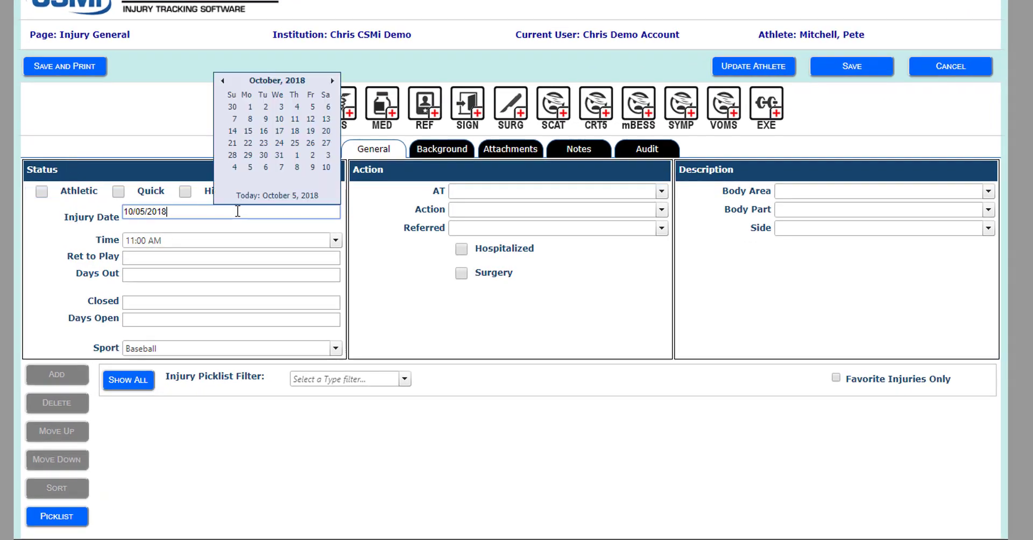
pyautogui.click(280, 108)
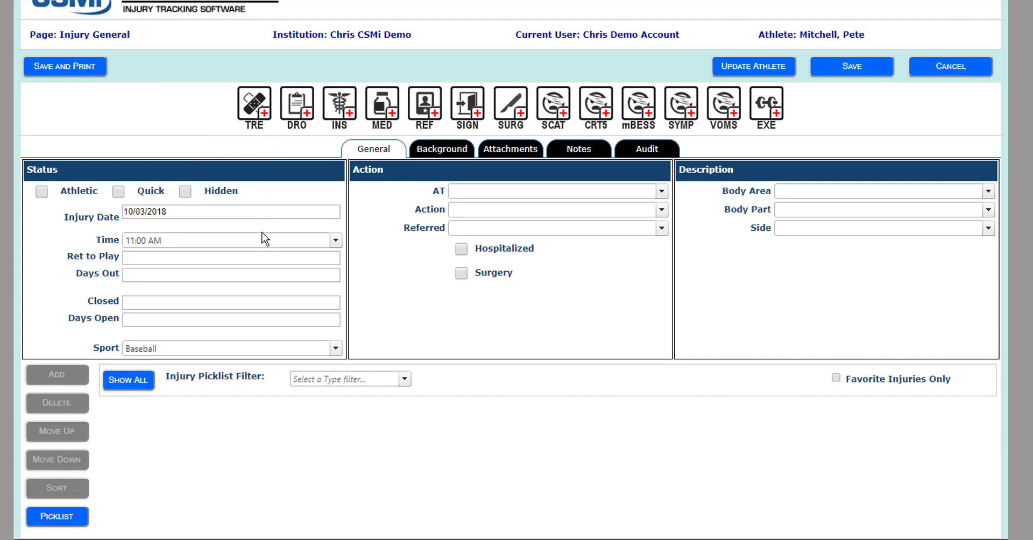
pyautogui.click(335, 240)
pyautogui.click(335, 241)
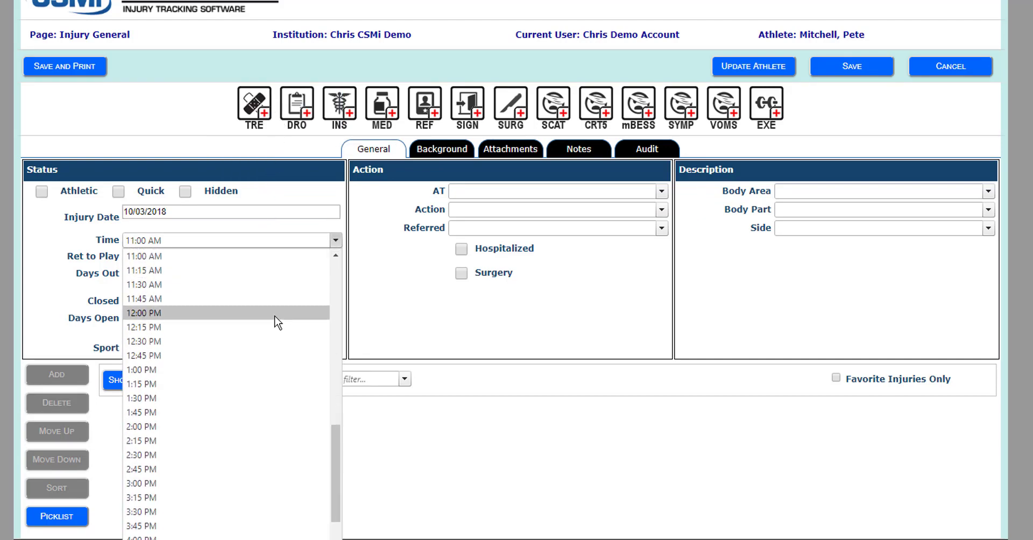
pyautogui.scroll(-3, 274, 317)
pyautogui.click(161, 398)
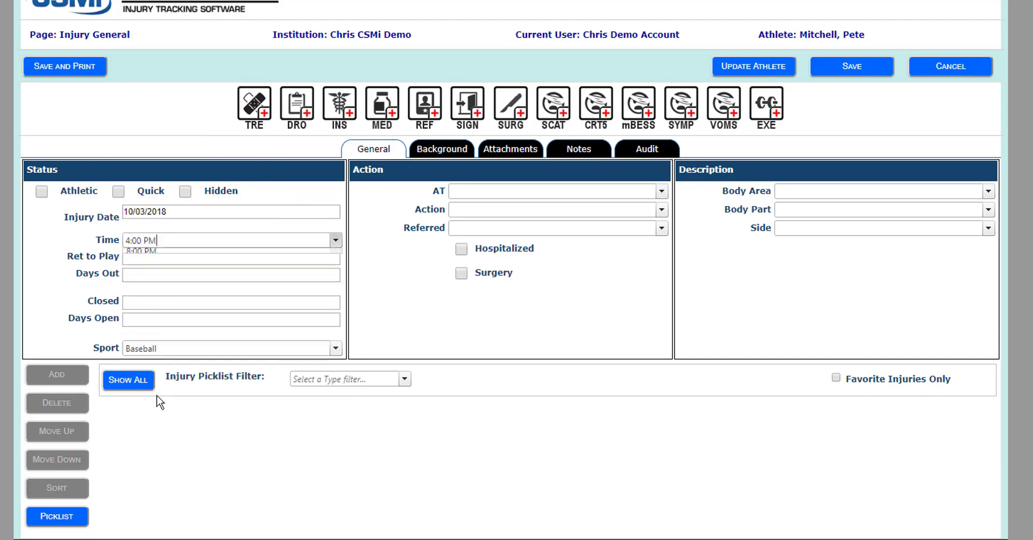
# - Set return to play to 11/01/2018, leave the closed date empty, and keep Baseball
pyautogui.click(167, 258)
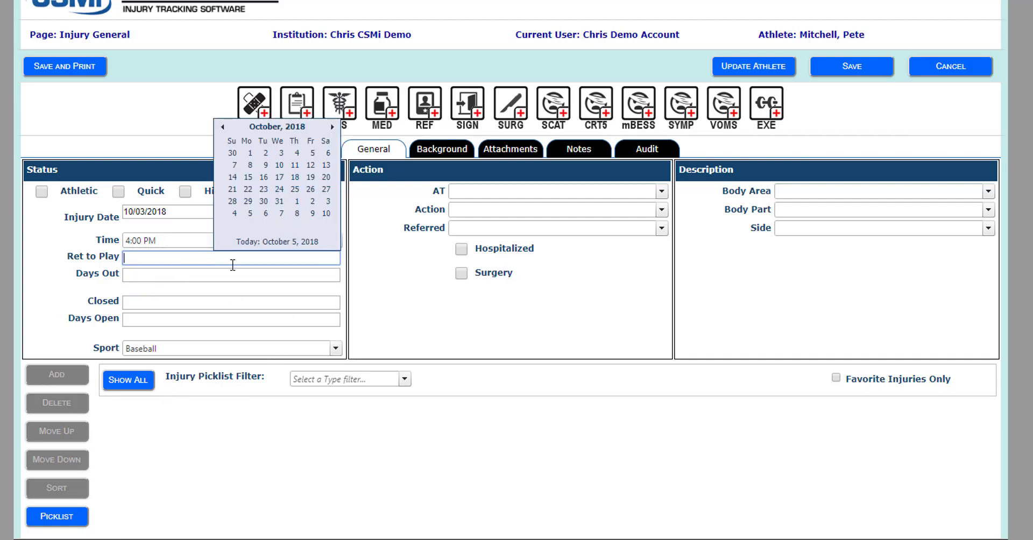
pyautogui.click(297, 207)
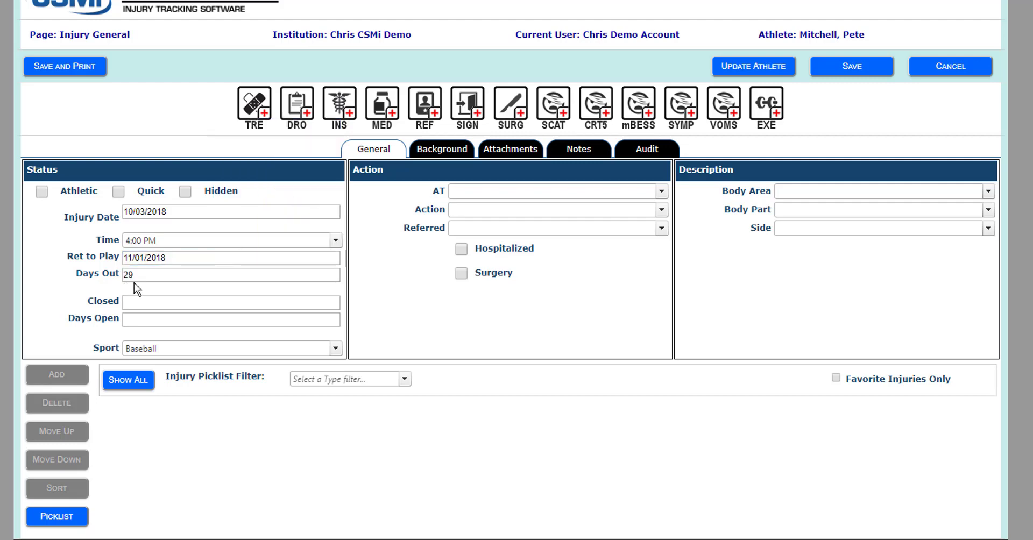
pyautogui.click(235, 306)
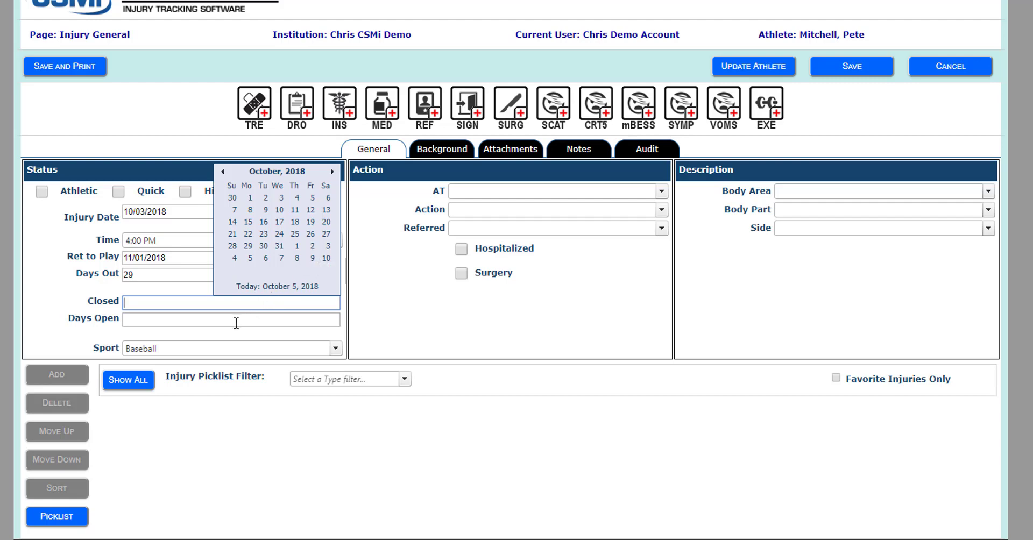
pyautogui.click(247, 337)
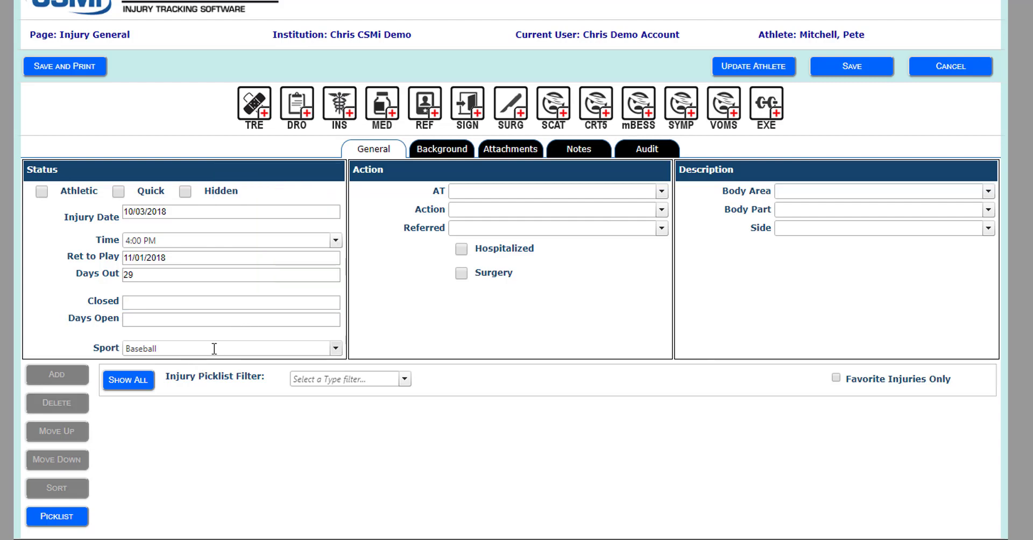
pyautogui.click(203, 346)
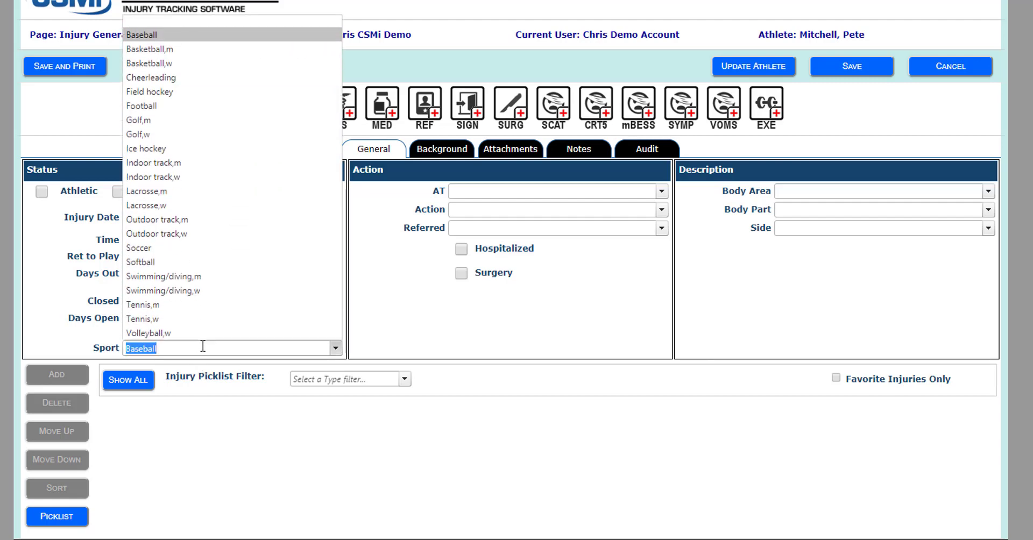
pyautogui.click(335, 348)
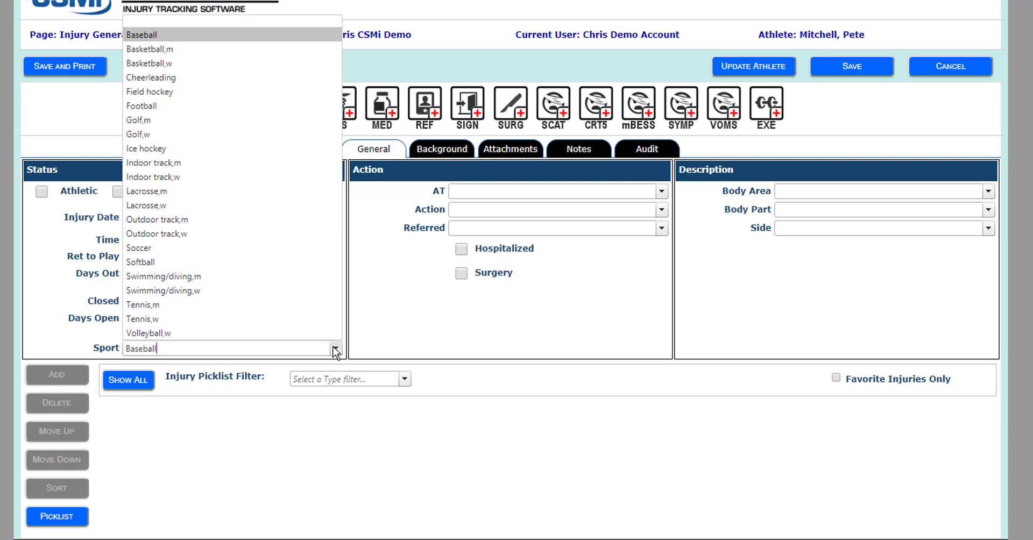
# - Assign the first athletic trainer, with action Treated by Staff and referral to Physician
pyautogui.click(658, 192)
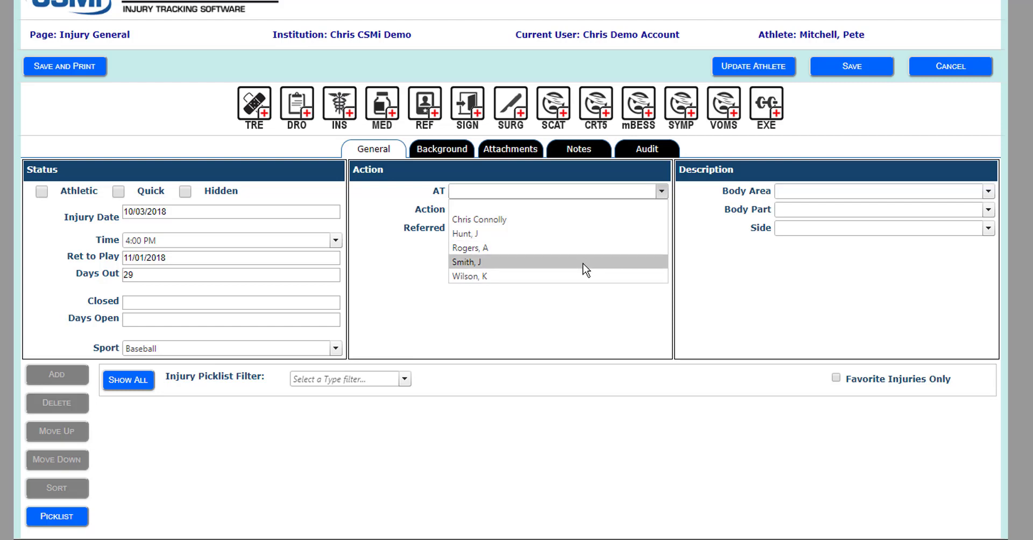
pyautogui.click(595, 221)
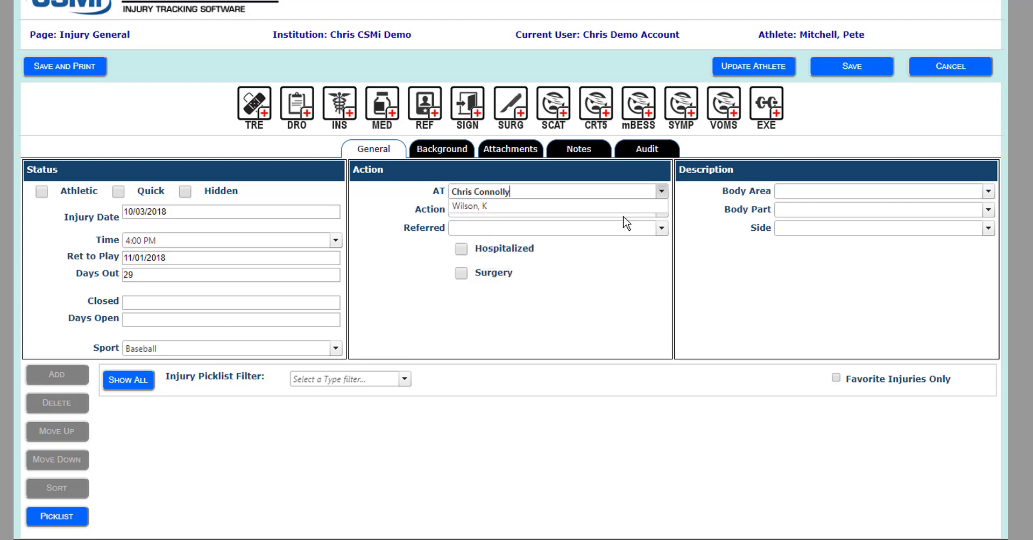
pyautogui.click(653, 211)
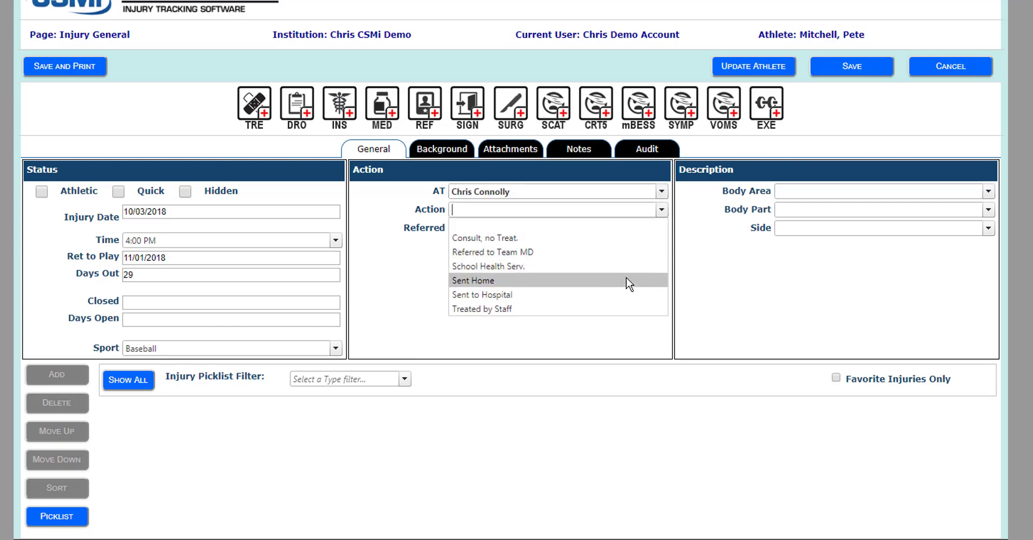
pyautogui.click(627, 309)
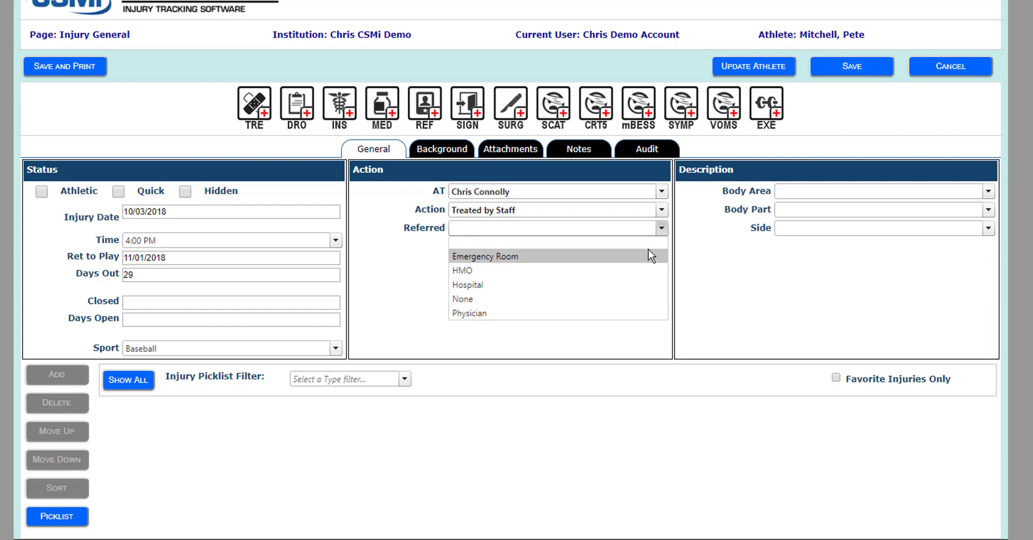
pyautogui.click(627, 308)
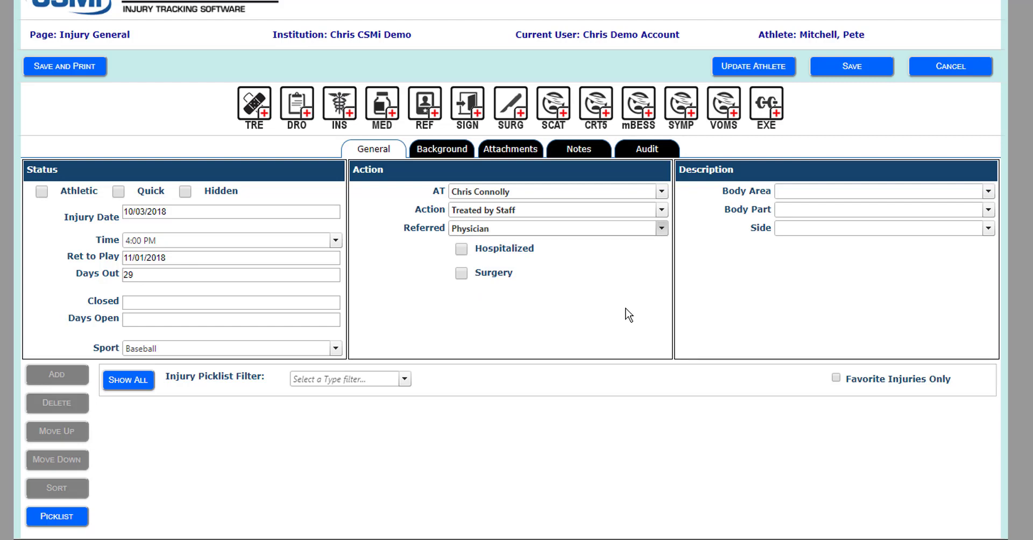
# - Describe the injury as Lower extremity, Knee, Right side
pyautogui.click(988, 191)
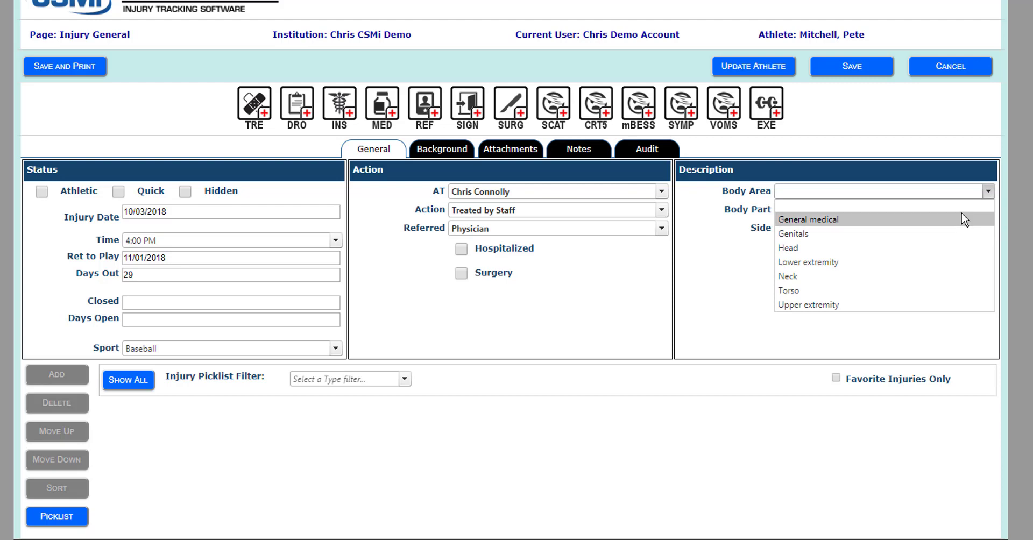
pyautogui.click(948, 262)
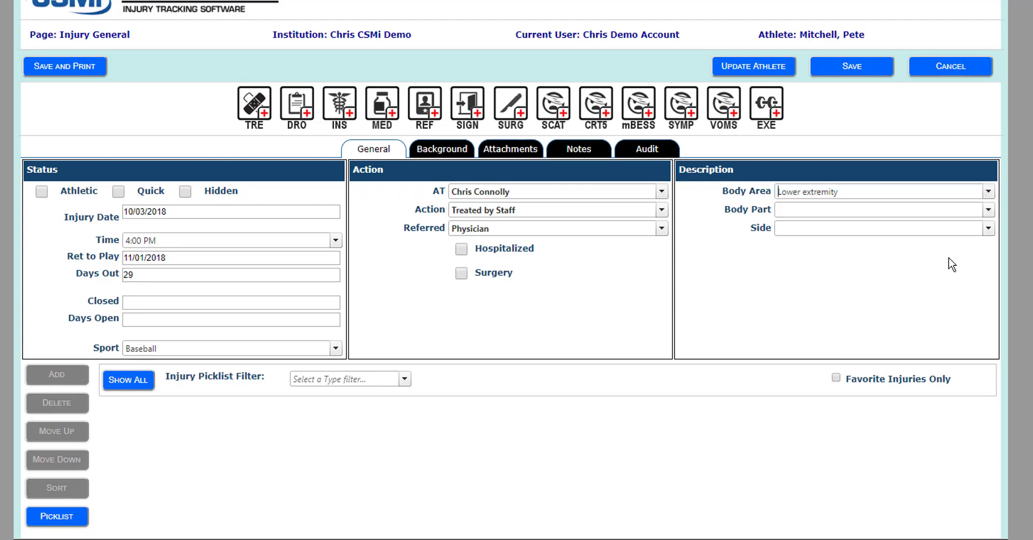
pyautogui.click(989, 210)
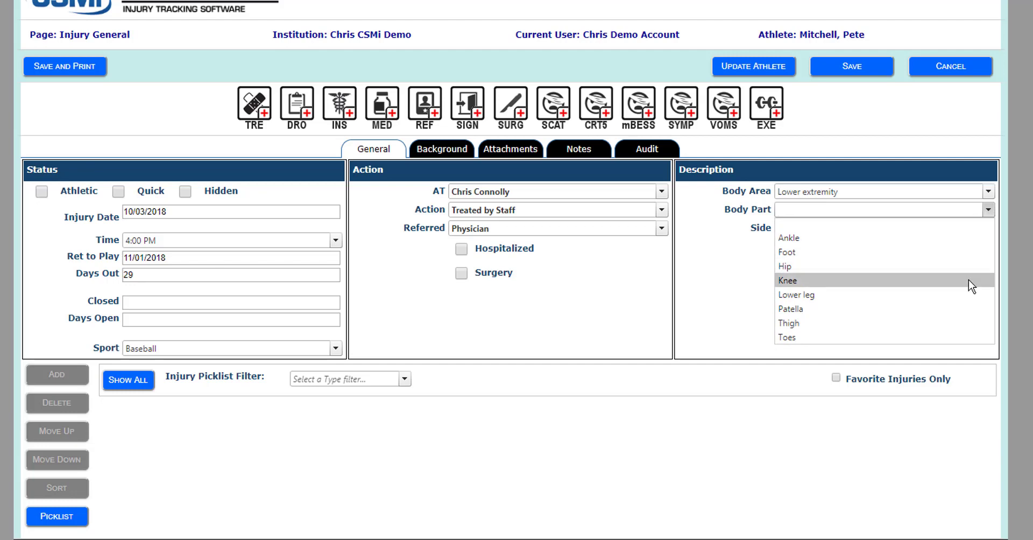
pyautogui.click(968, 280)
pyautogui.click(989, 231)
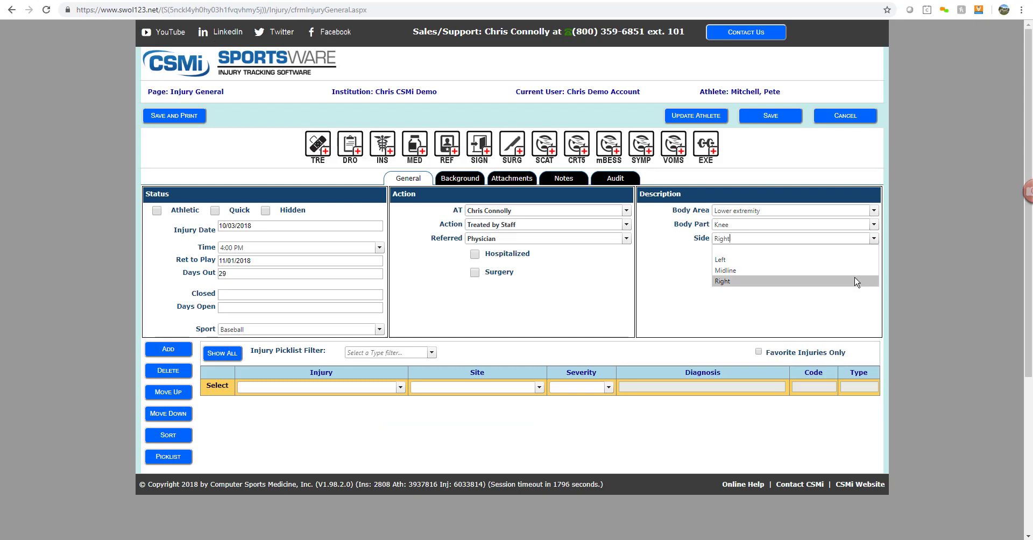
pyautogui.click(856, 281)
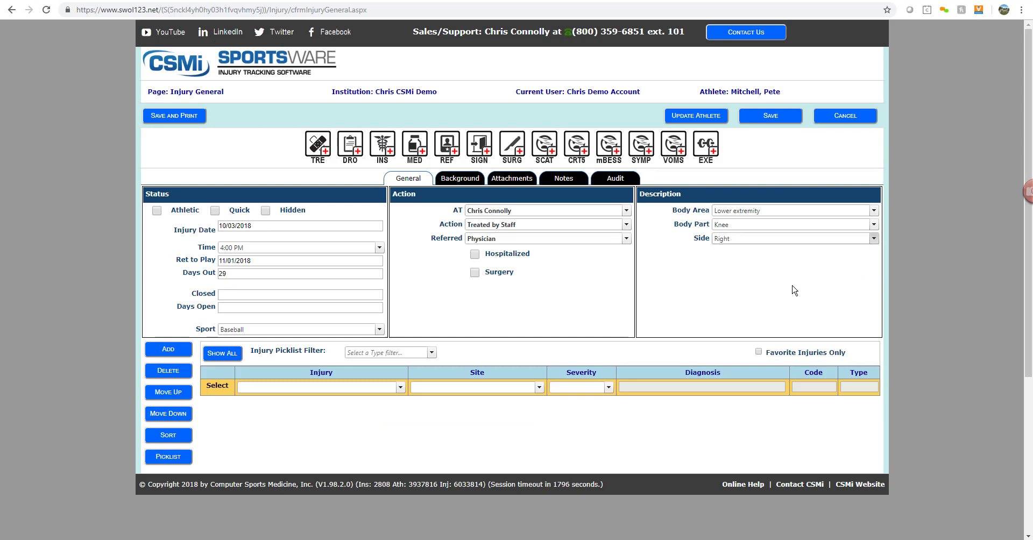
pyautogui.click(400, 388)
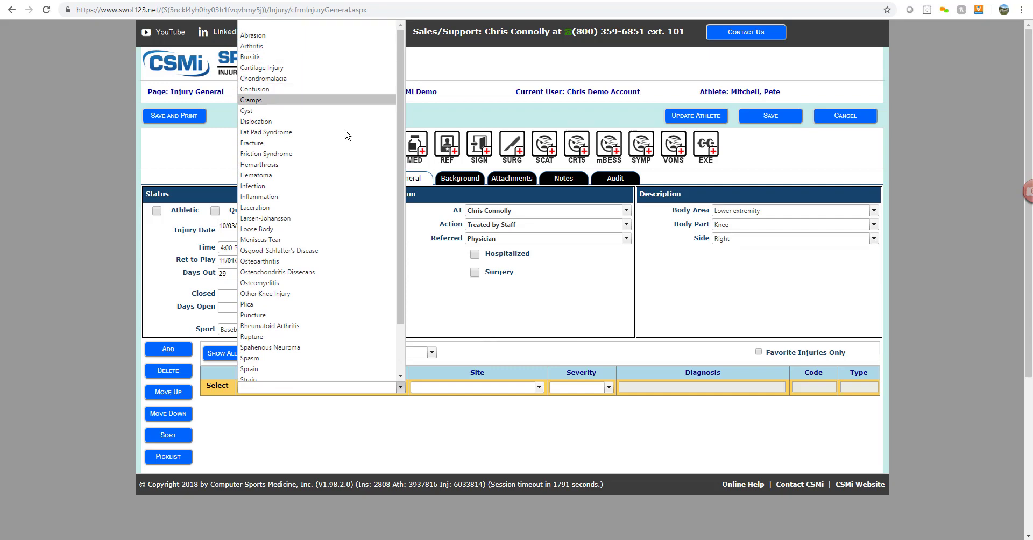
# - Enter a Severe Anterior Cruciate Ligament sprain (code 844.2) and add two blank injury rows
pyautogui.scroll(-2, 346, 264)
pyautogui.click(319, 314)
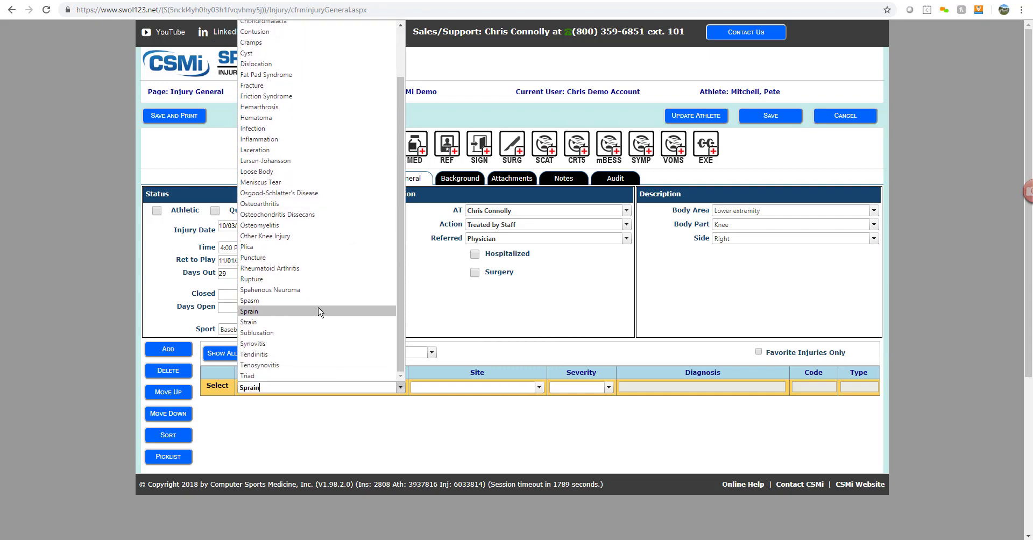
pyautogui.click(539, 388)
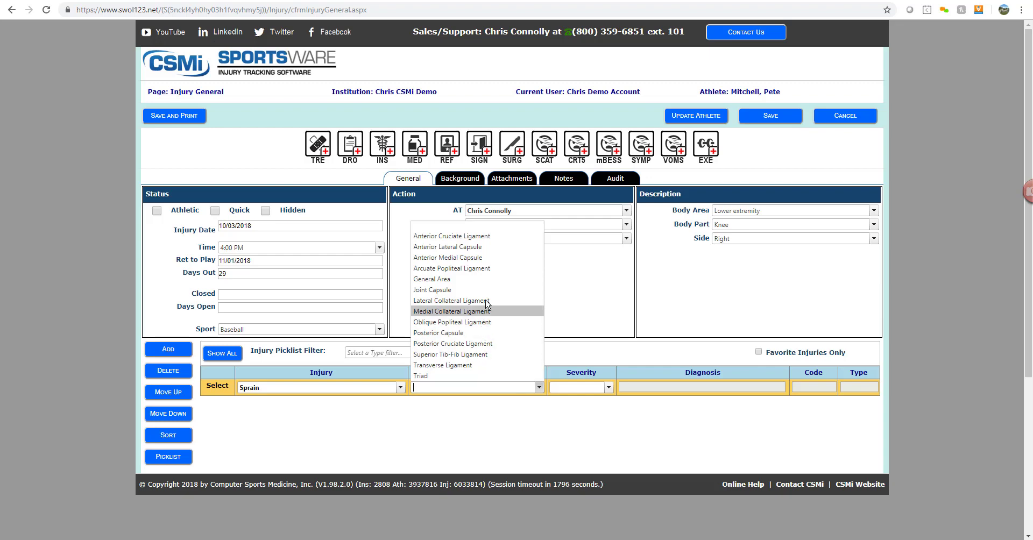
pyautogui.click(487, 236)
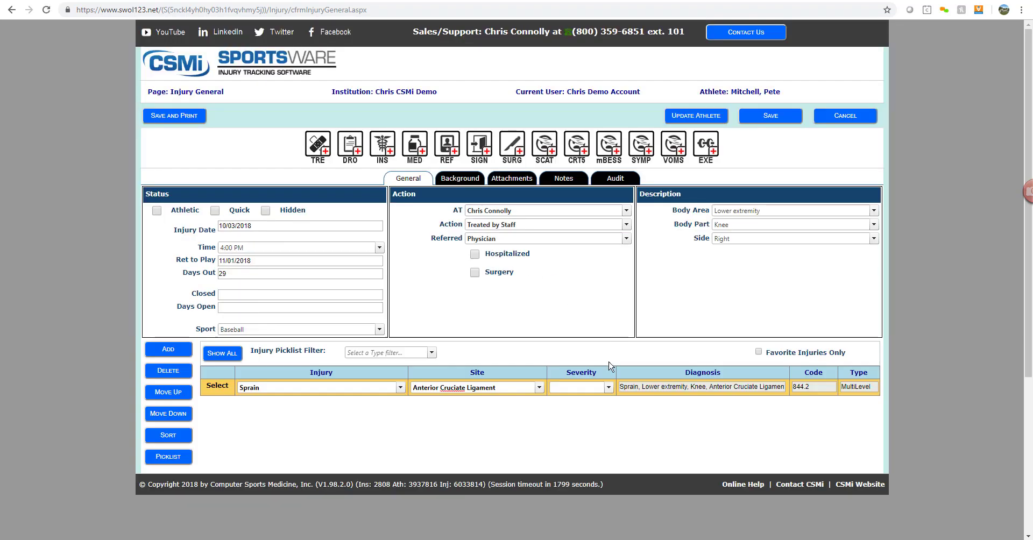
pyautogui.click(609, 388)
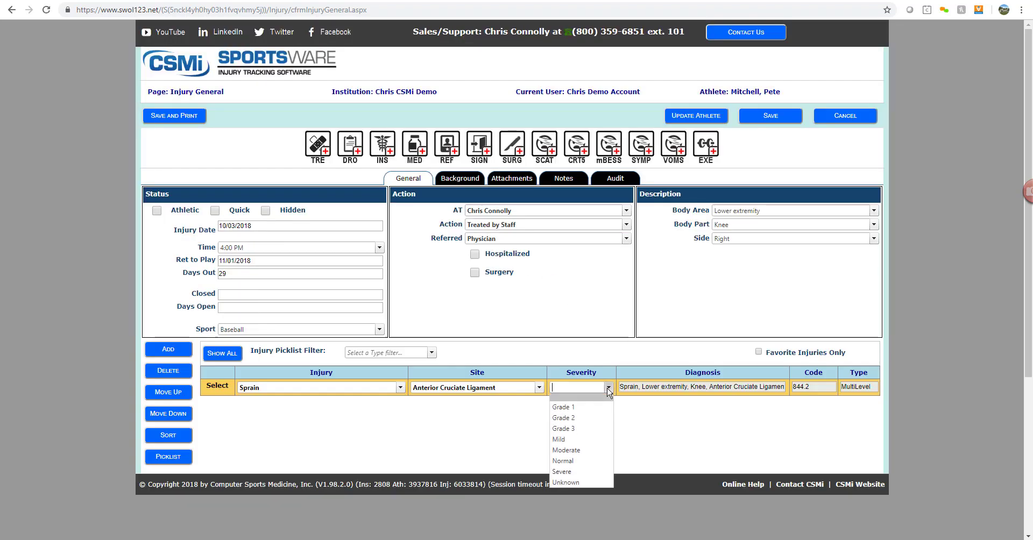
pyautogui.click(580, 472)
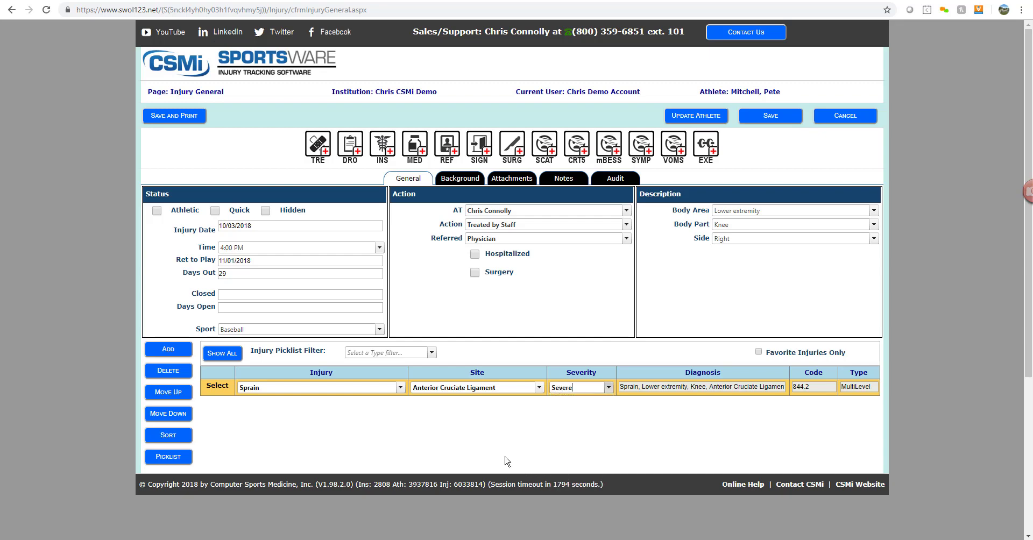
pyautogui.click(173, 354)
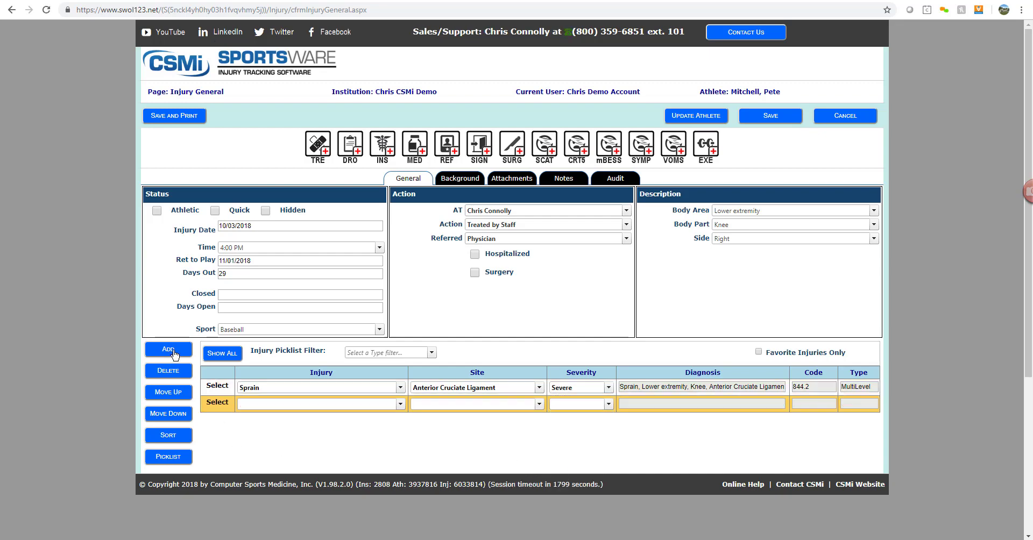
pyautogui.click(174, 354)
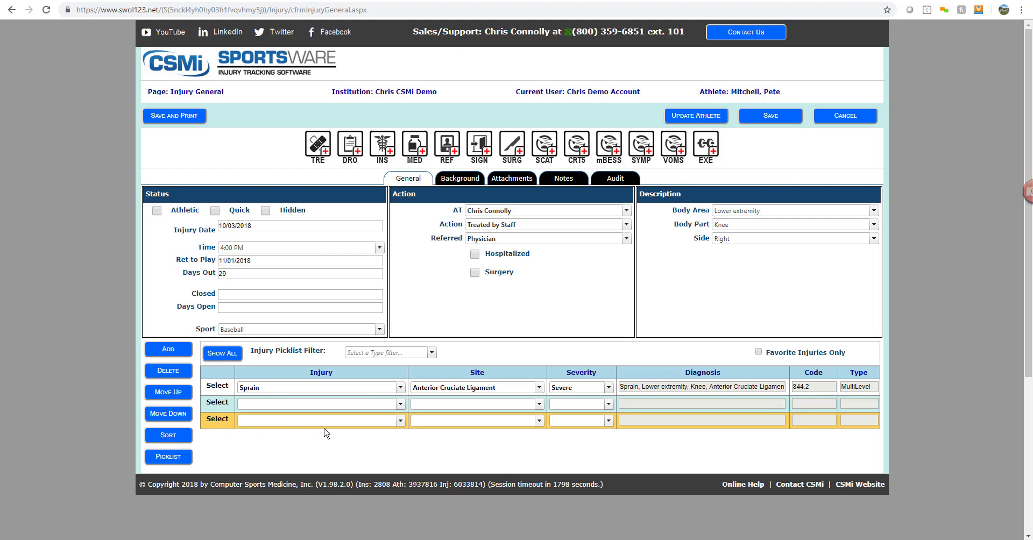
# - Set mechanism Direct Blow, onset Acute, level Varsity, position Center Fielder, and no protection
pyautogui.click(456, 180)
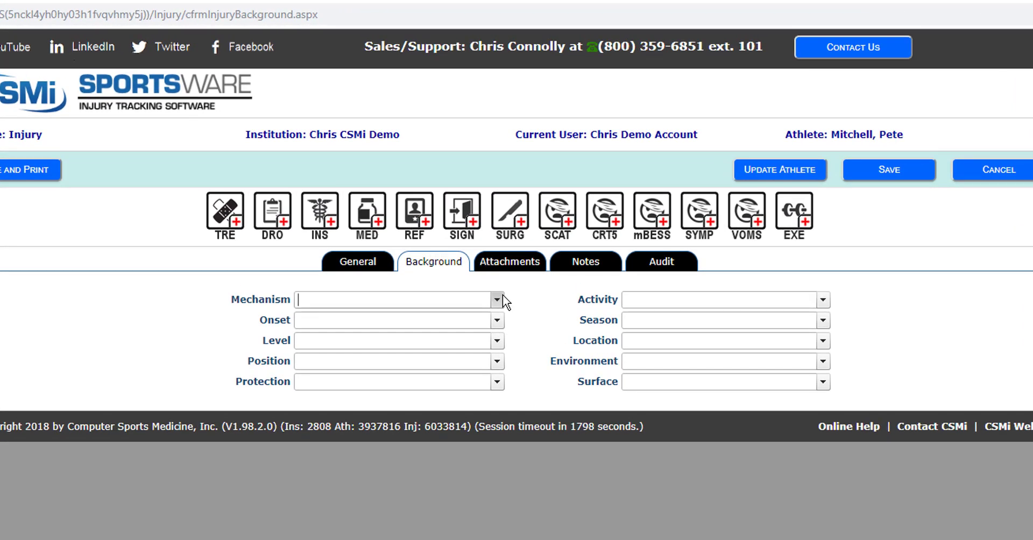
pyautogui.click(499, 298)
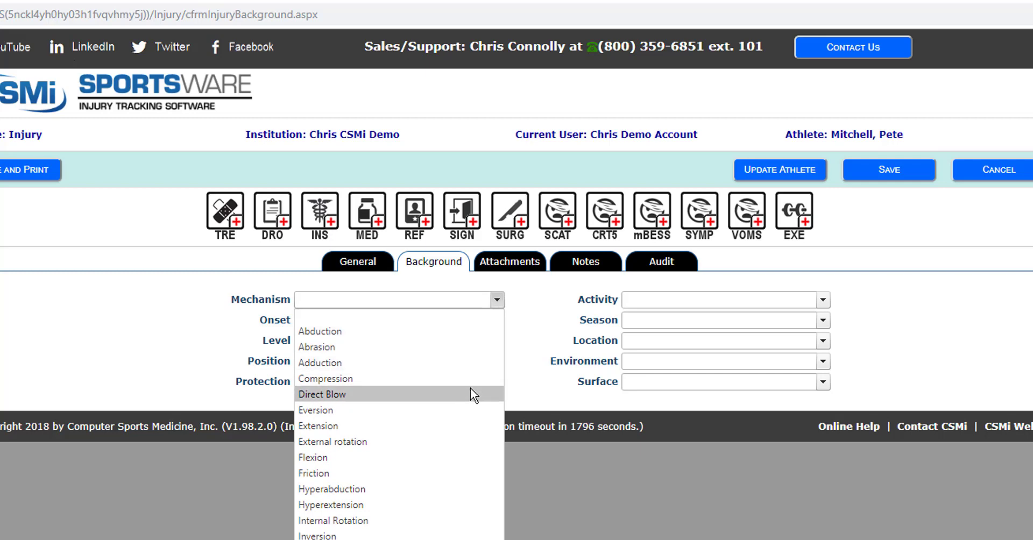
pyautogui.click(470, 389)
pyautogui.click(498, 323)
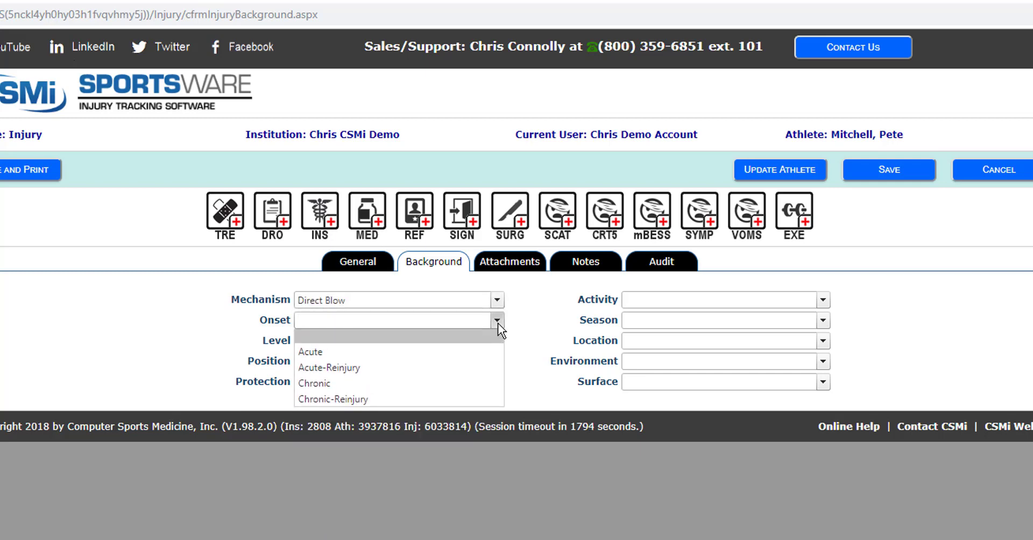
pyautogui.click(475, 349)
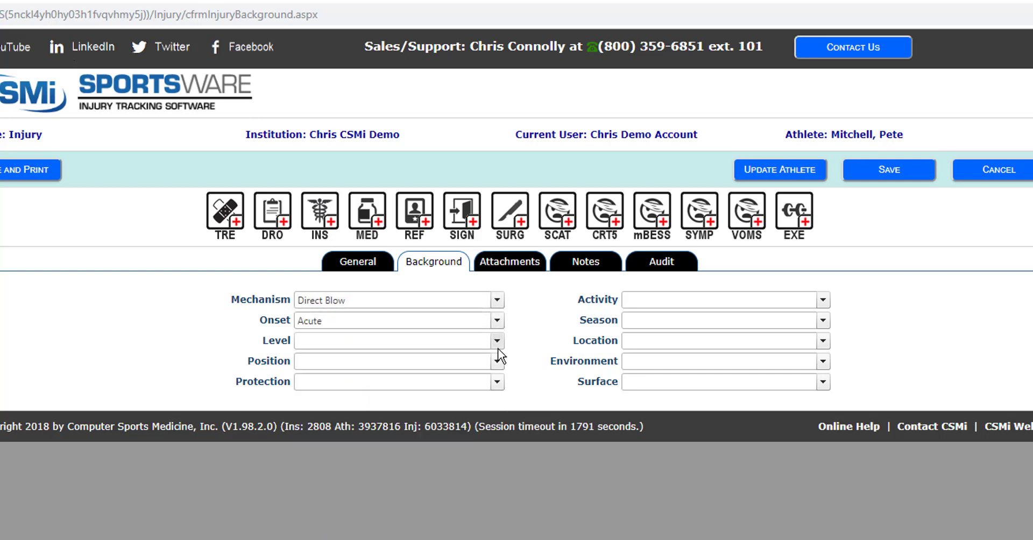
pyautogui.click(497, 347)
pyautogui.click(478, 398)
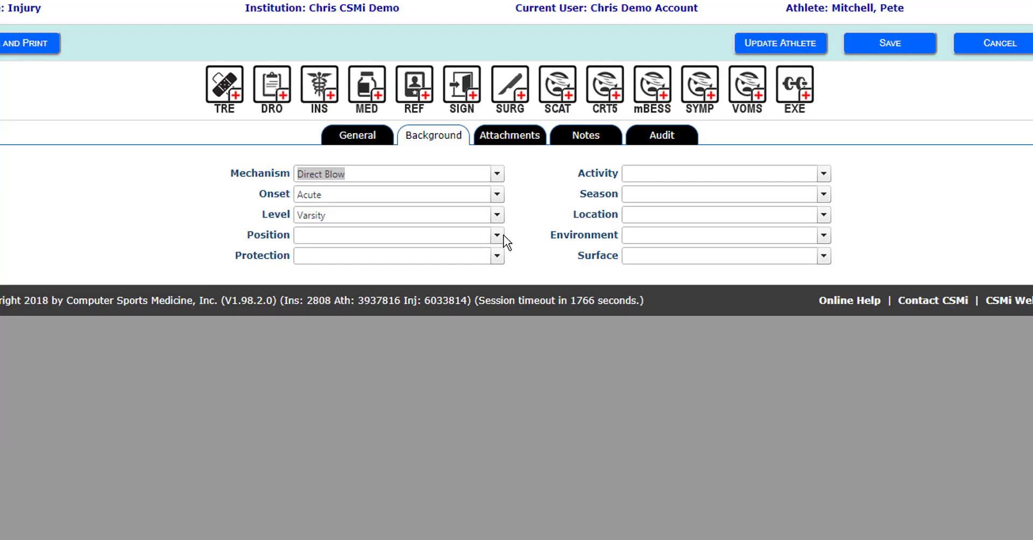
pyautogui.click(500, 361)
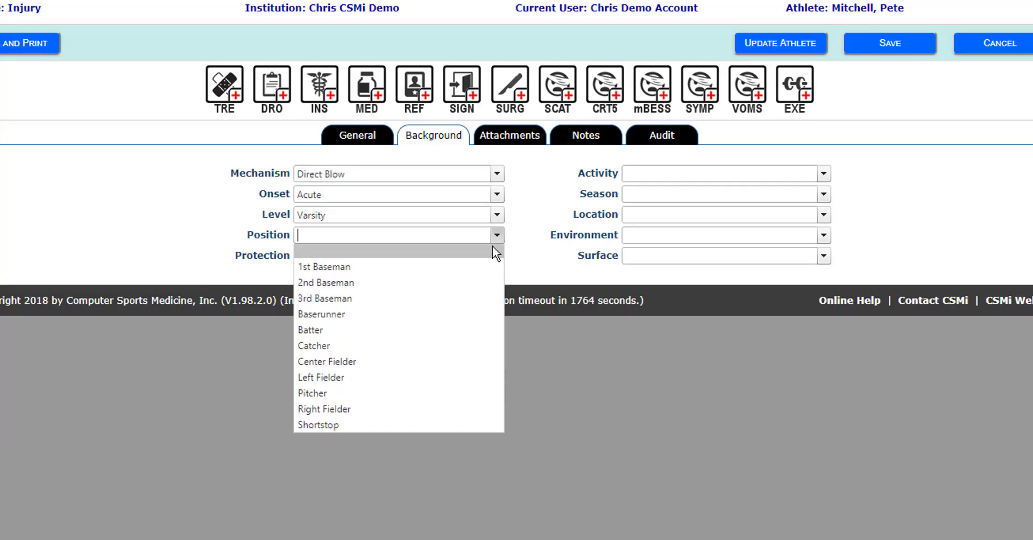
pyautogui.click(471, 361)
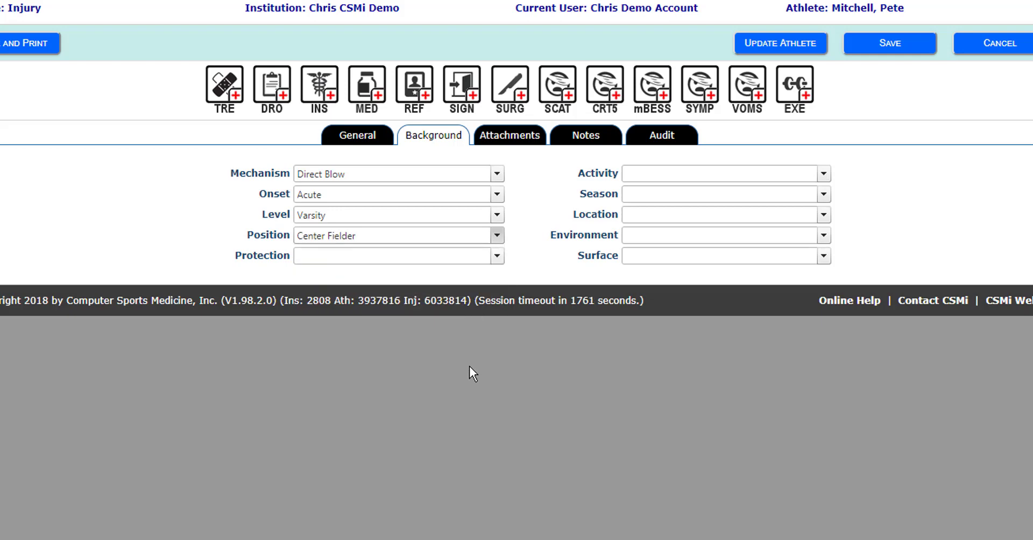
pyautogui.click(497, 256)
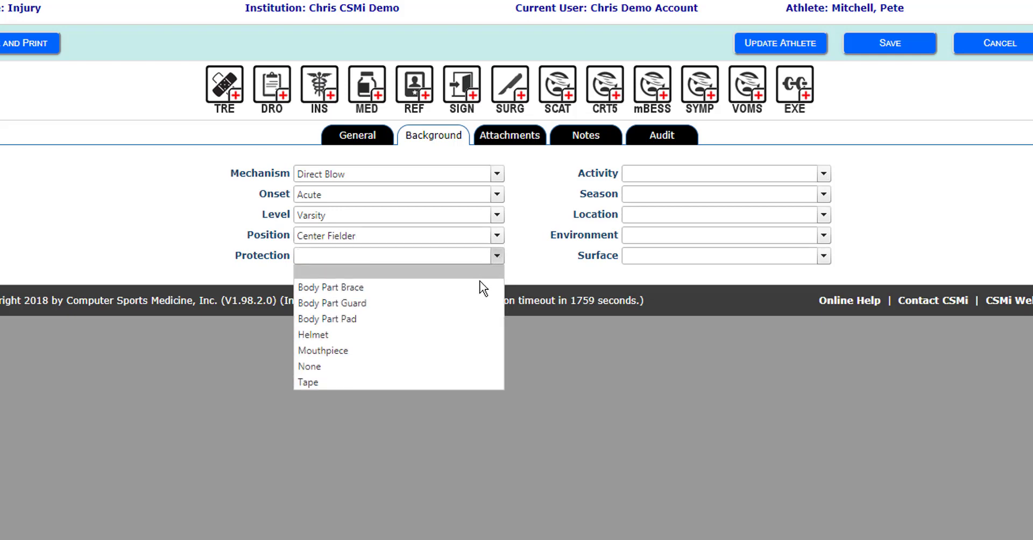
pyautogui.click(479, 366)
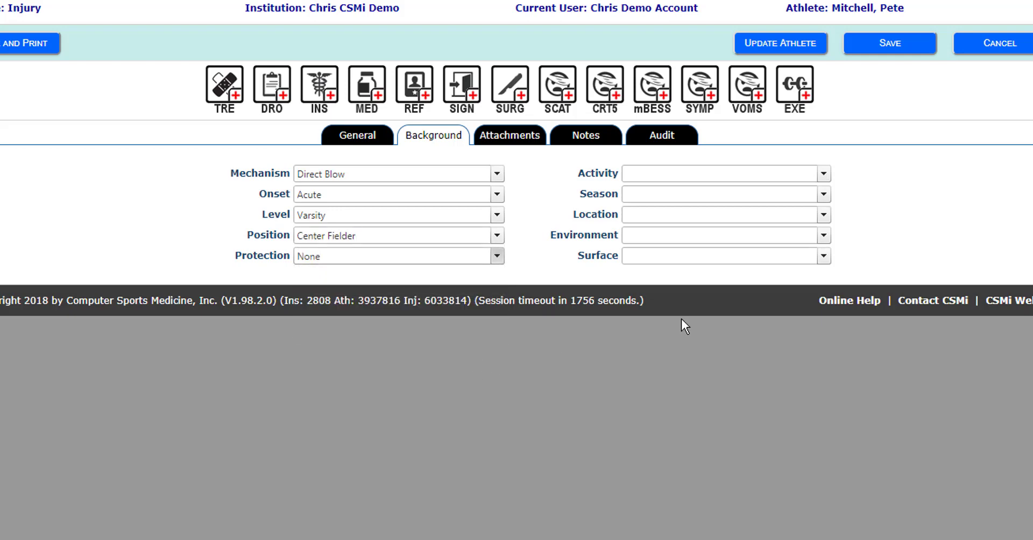
# - Set activity Game, season Off-Season, location Stadium, environment Rain, surface Natural Grass, then view Attachments
pyautogui.click(826, 173)
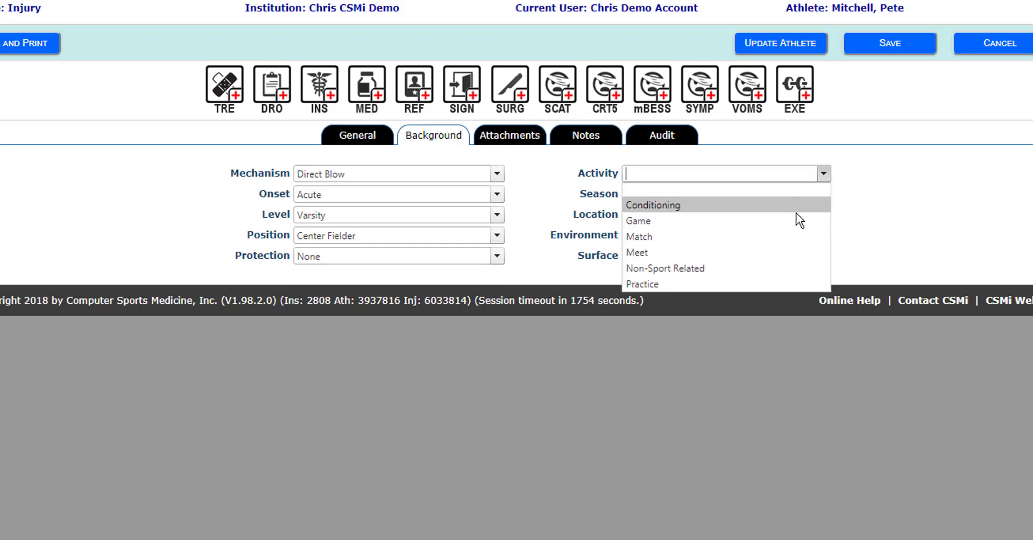
pyautogui.click(796, 220)
pyautogui.click(824, 198)
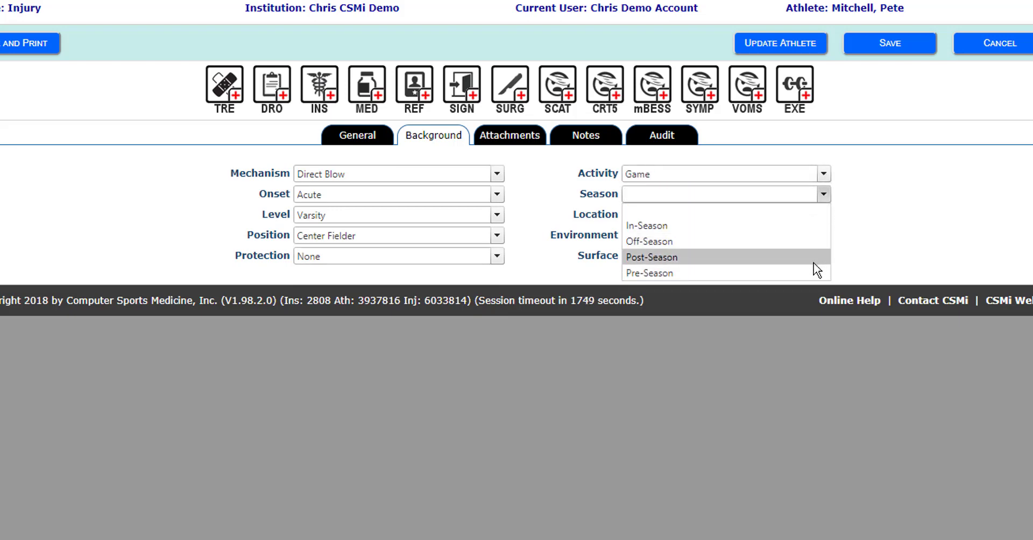
pyautogui.click(808, 240)
pyautogui.click(824, 215)
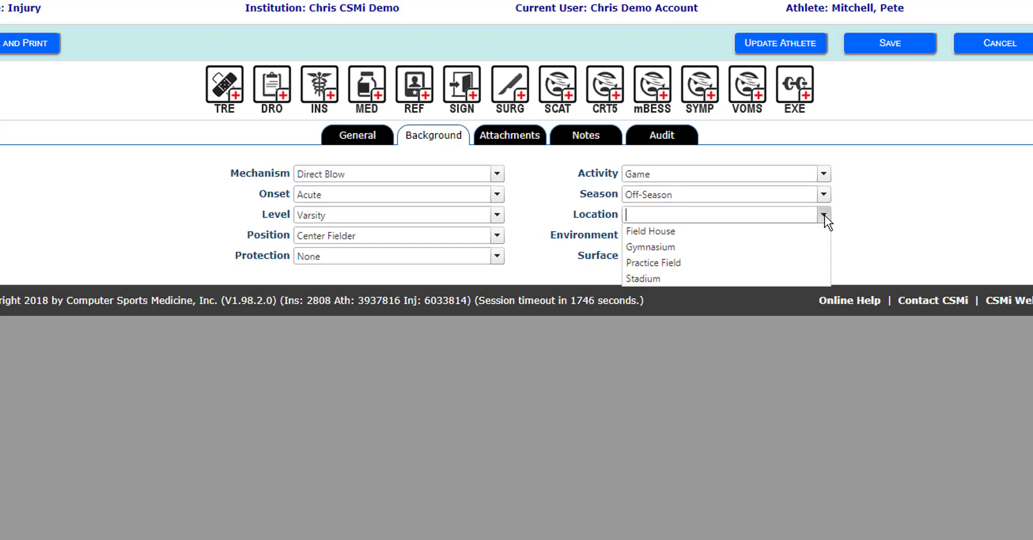
pyautogui.click(798, 305)
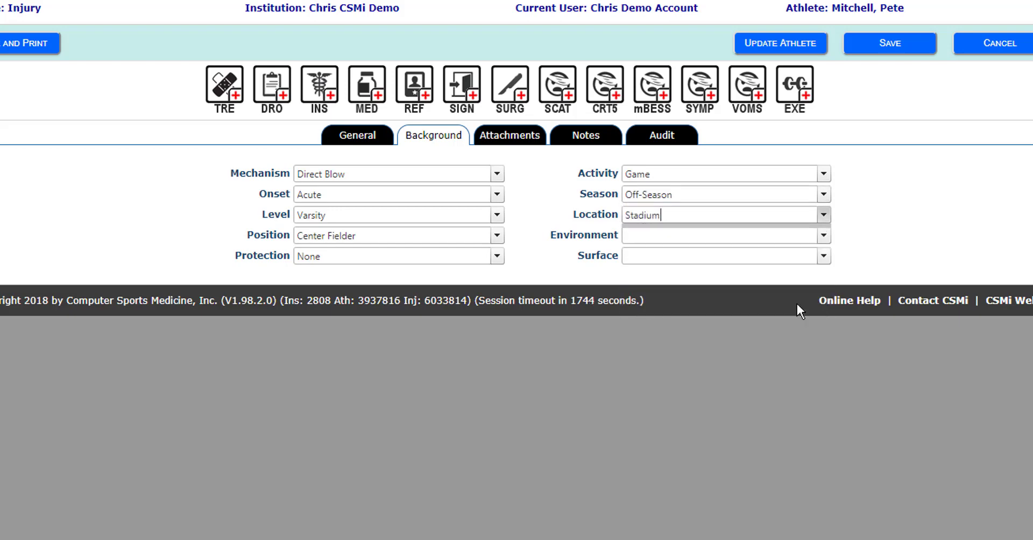
pyautogui.click(823, 235)
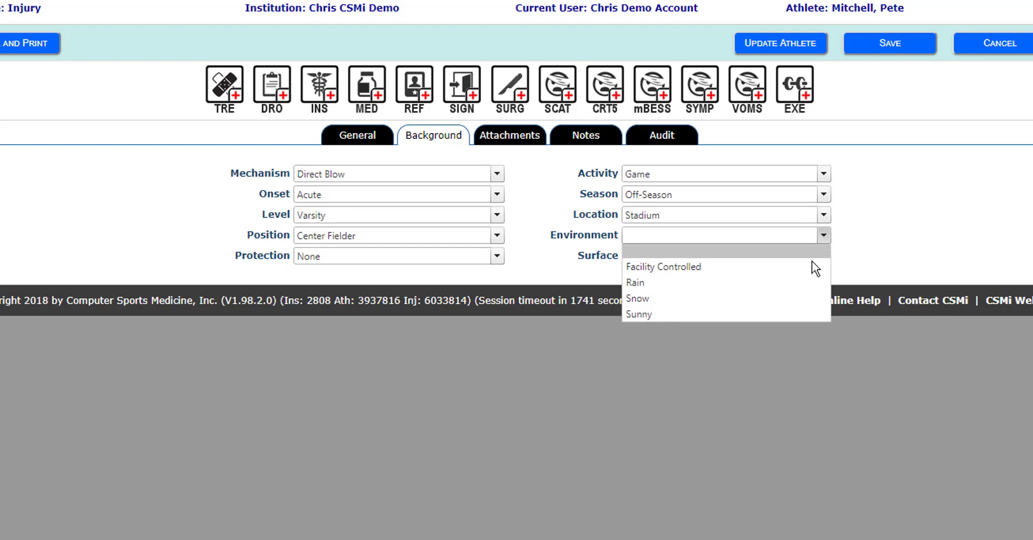
pyautogui.click(806, 285)
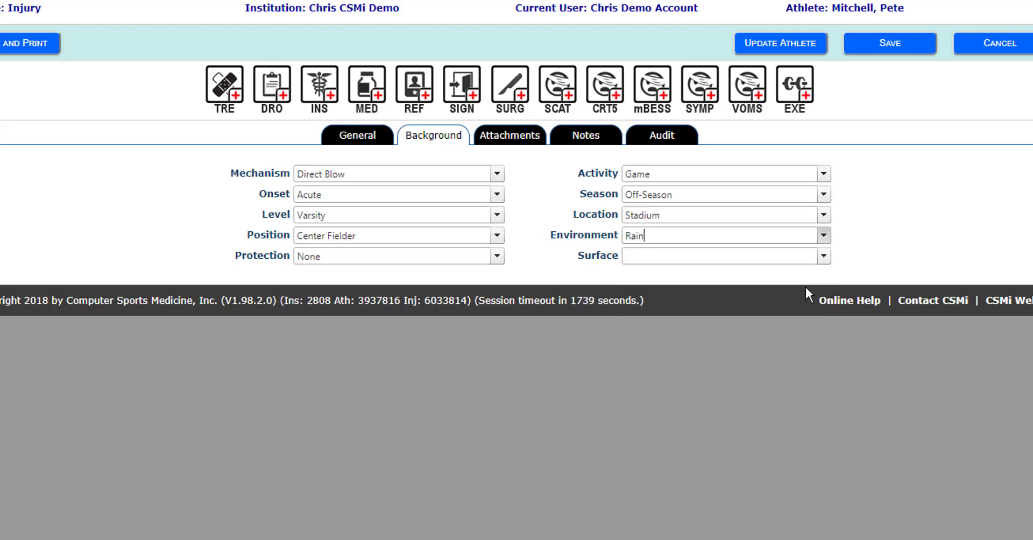
pyautogui.click(827, 256)
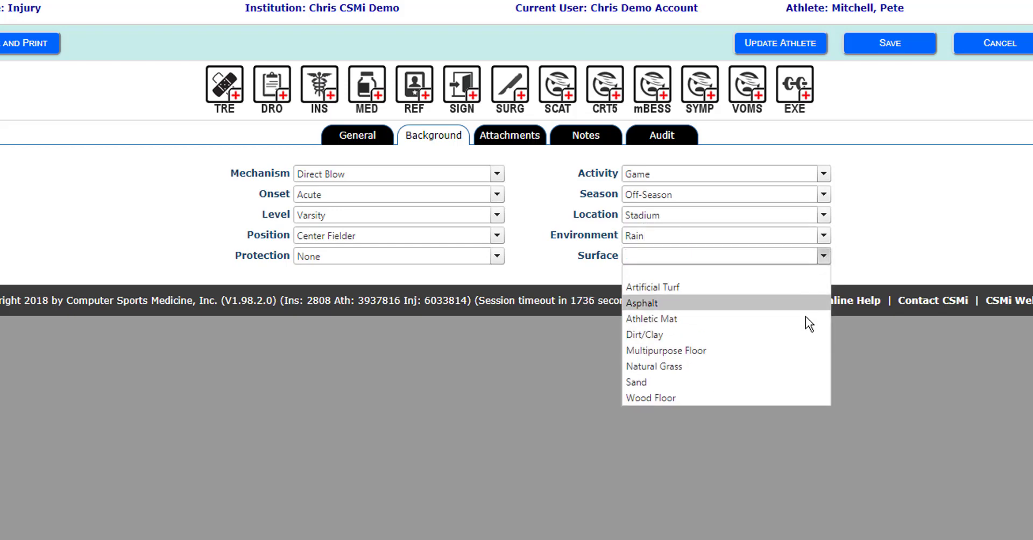
pyautogui.click(796, 366)
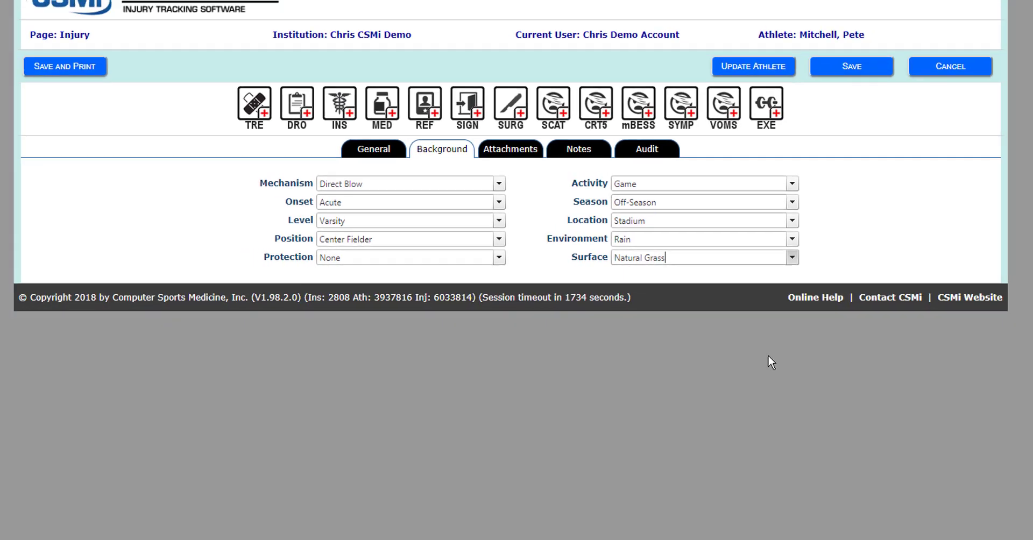
pyautogui.click(514, 153)
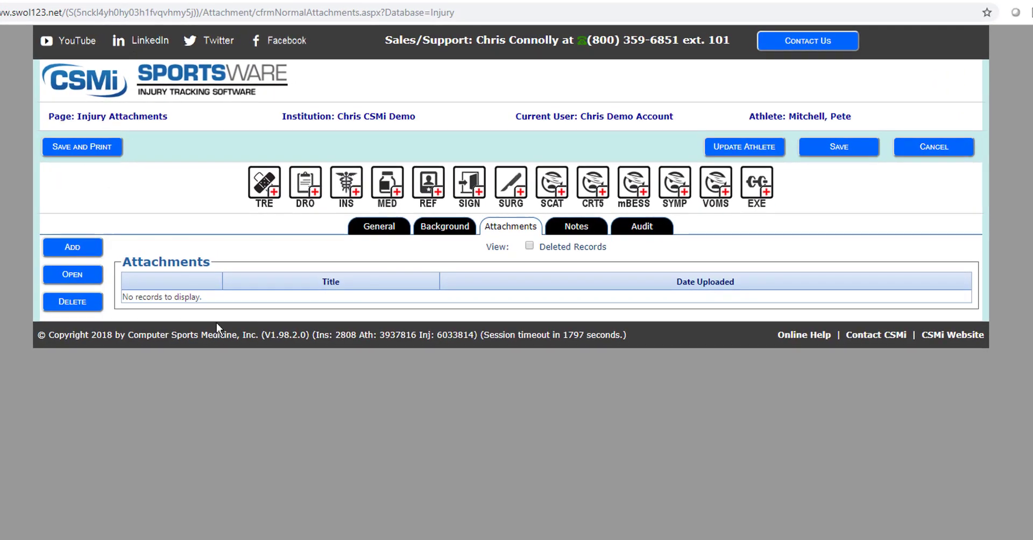
# - Upload Scan1.PDF as an injury attachment titled 'MRI Results 10/5/2018'
pyautogui.click(69, 250)
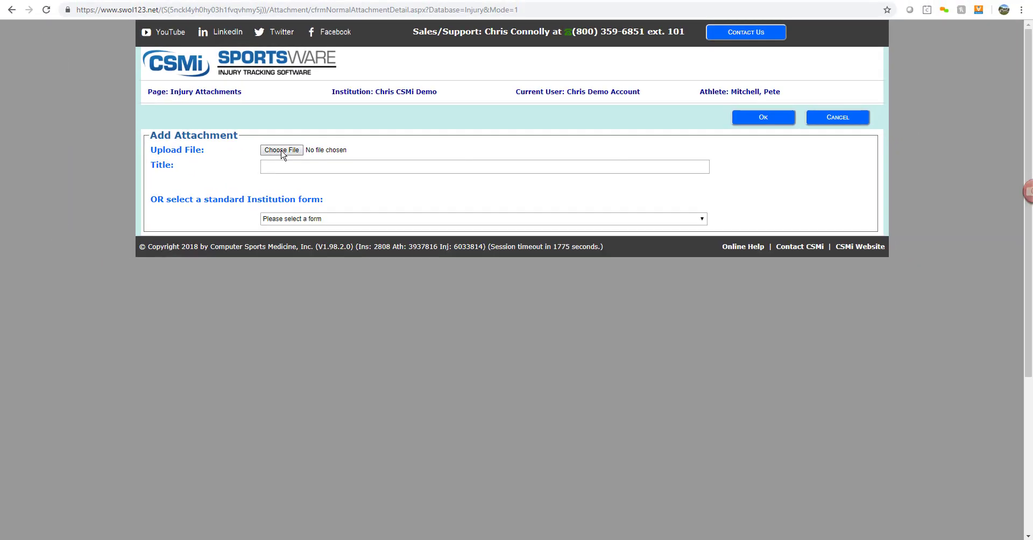
pyautogui.click(216, 191)
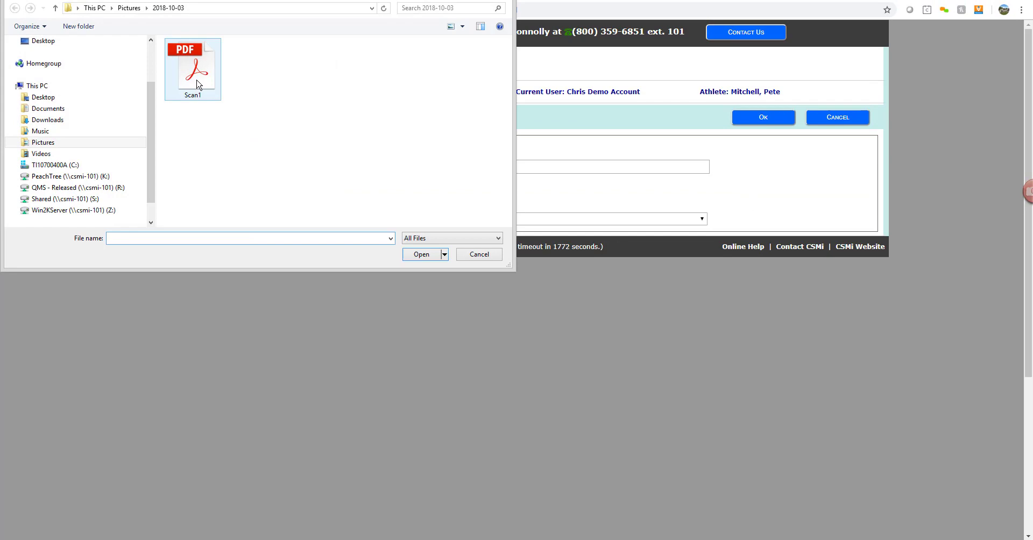
pyautogui.click(197, 83)
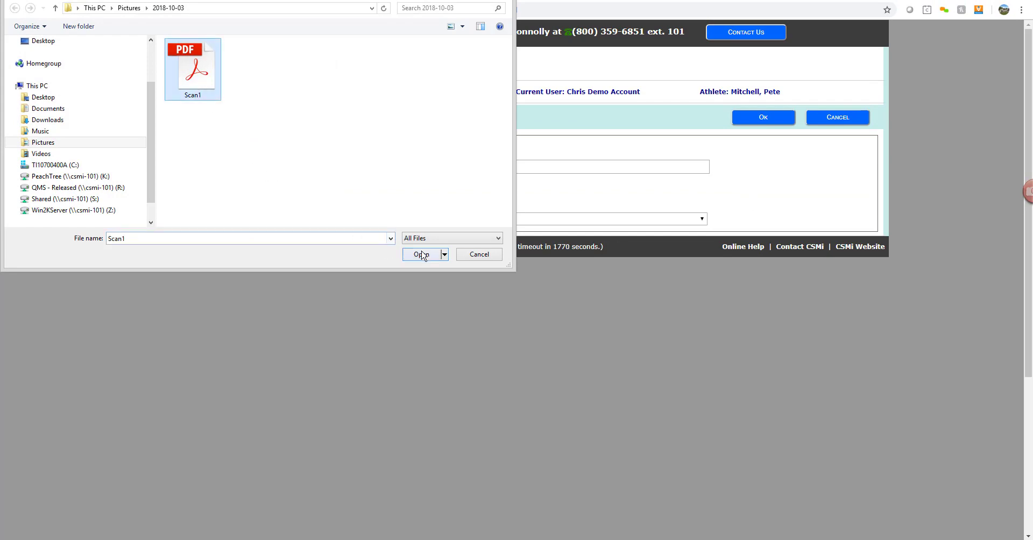
pyautogui.click(422, 255)
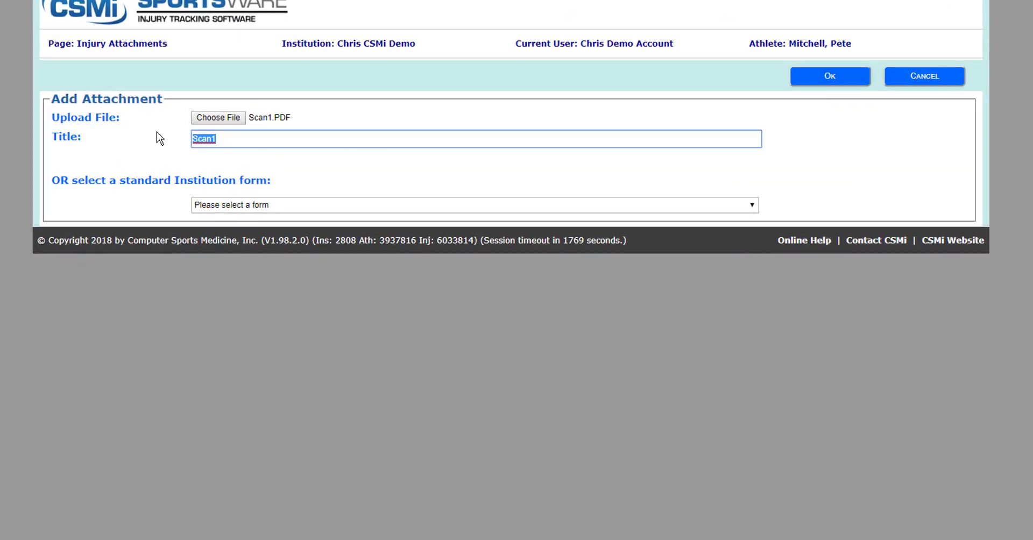
pyautogui.write('MRI Results 10/5/2018')
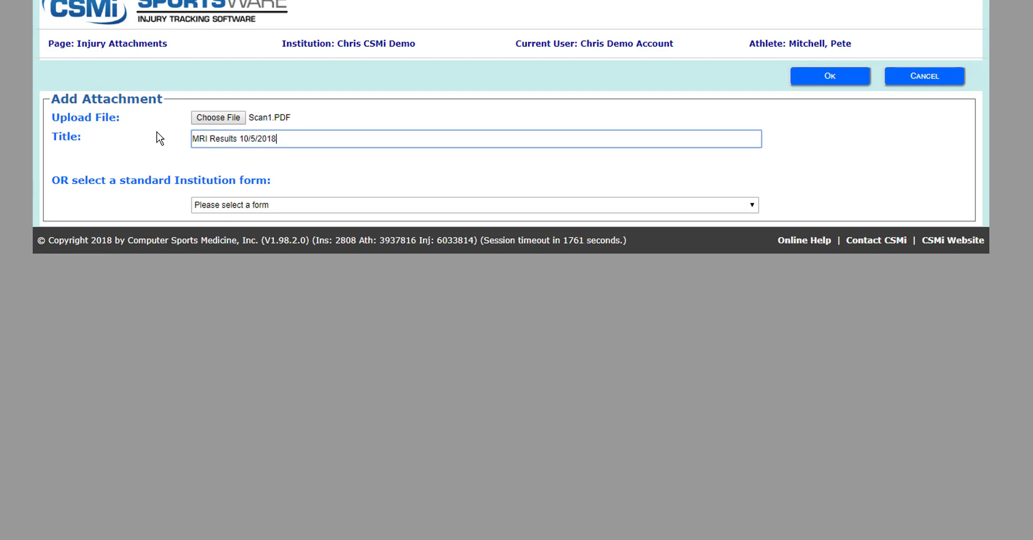
pyautogui.click(810, 77)
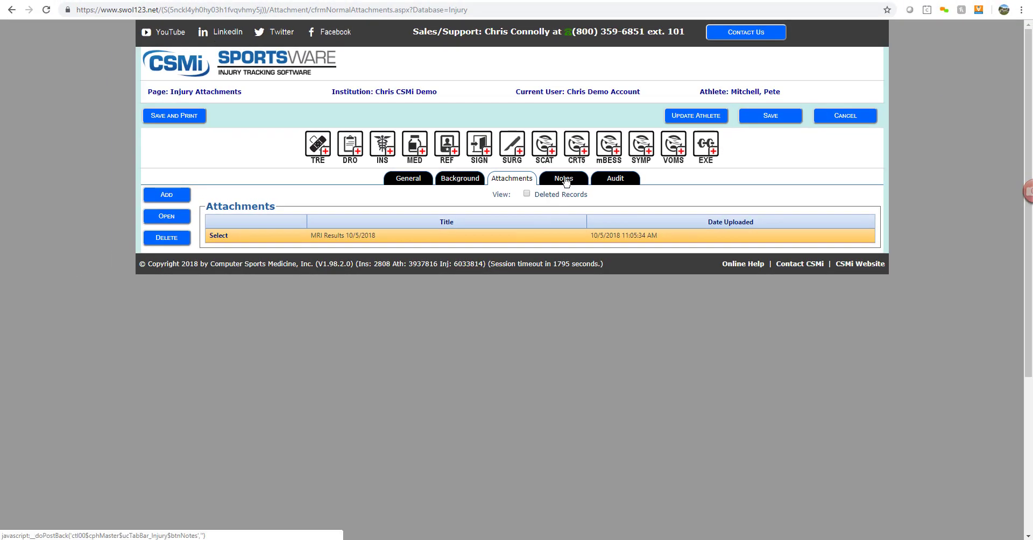
# - Start a new SOAP-format note from the injury's notes
pyautogui.click(564, 179)
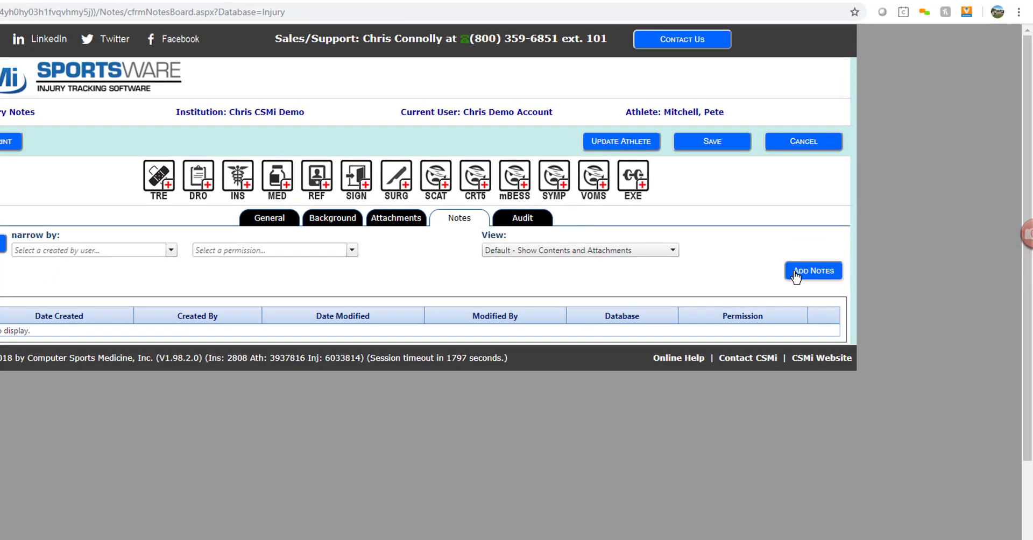
pyautogui.click(853, 222)
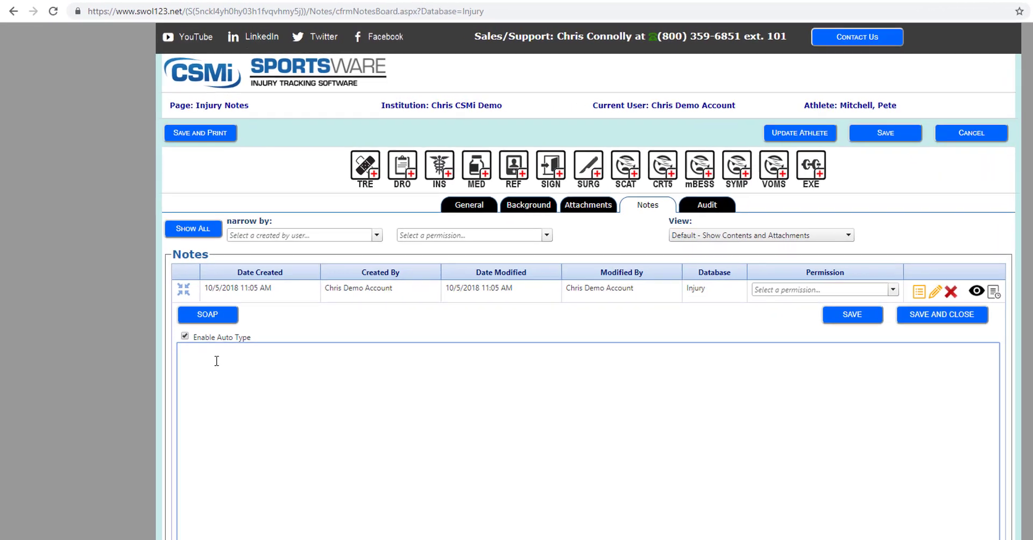
pyautogui.click(214, 320)
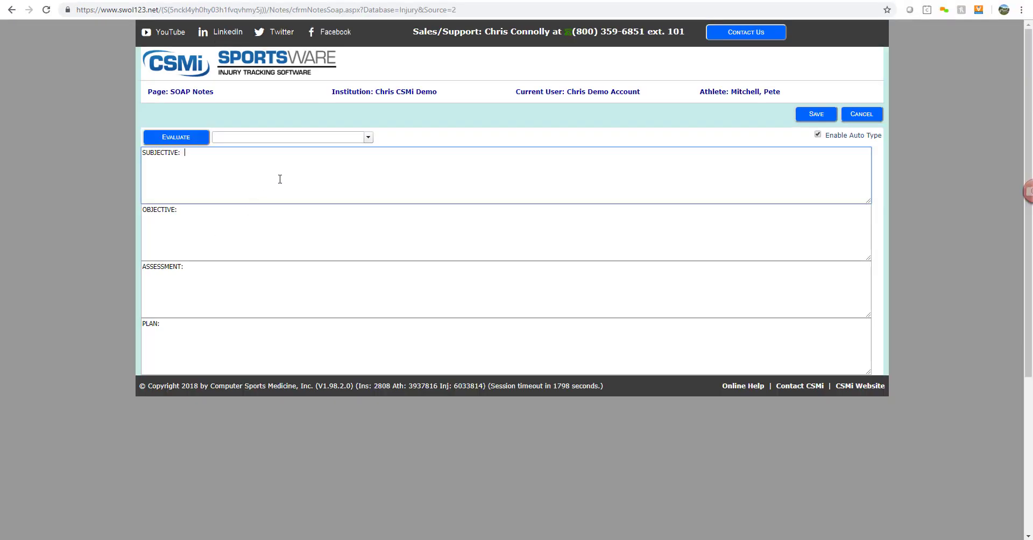
# - Type placeholder text into the Subjective, Objective, Assessment and Plan sections
pyautogui.write('sdfgsfd')
pyautogui.click(408, 218)
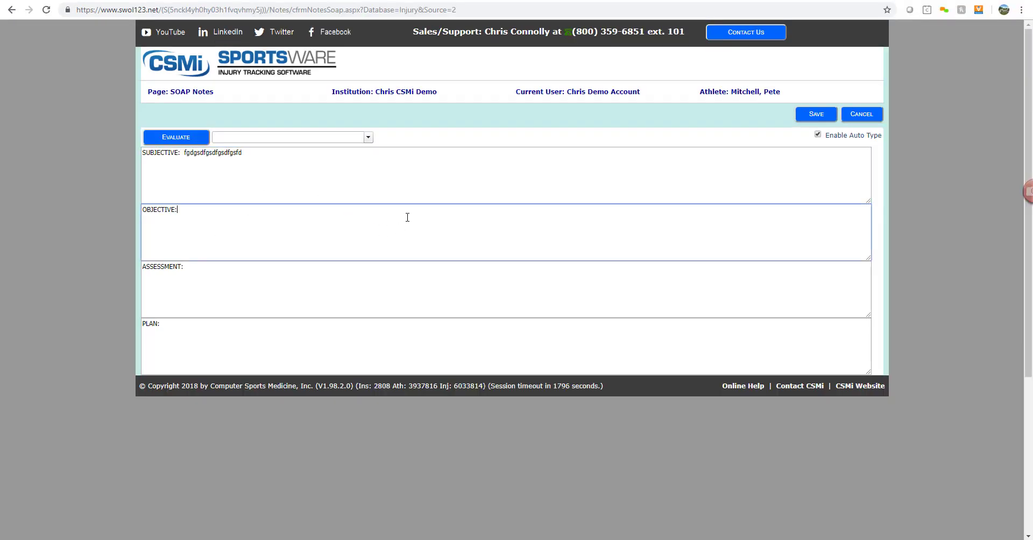
pyautogui.write('dfgdsfgsdfgsdfgsdf')
pyautogui.click(421, 284)
pyautogui.write('dsf')
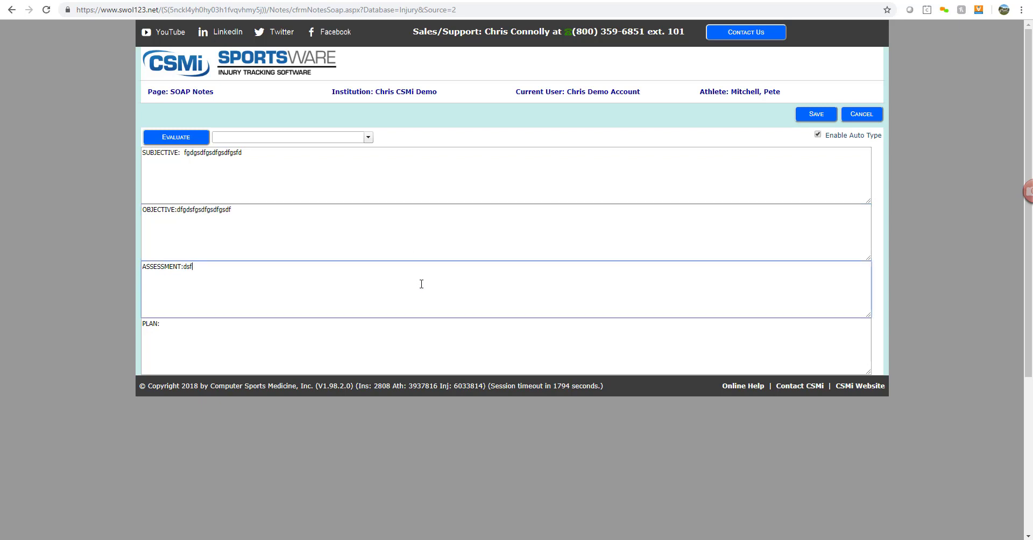
pyautogui.write('gsdfgsdfgsdfgsfdg')
pyautogui.click(455, 338)
pyautogui.write('dhh')
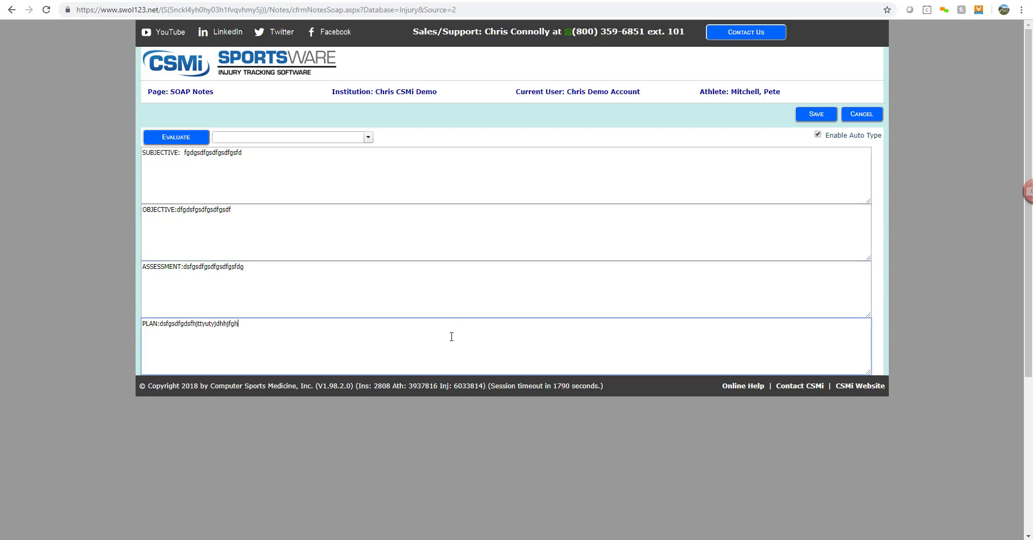
pyautogui.write('jfg')
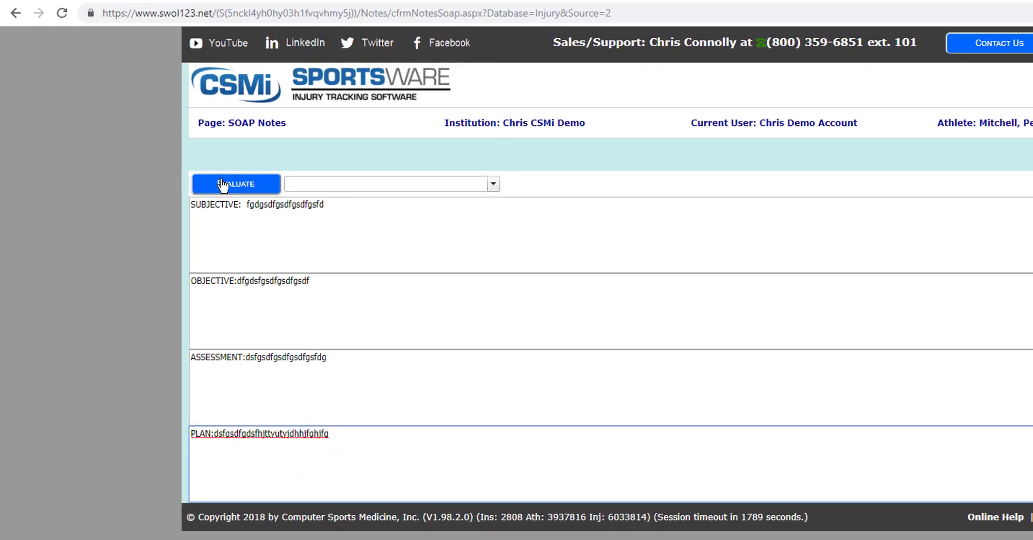
# - Choose Knee Eval from the Evaluate dropdown and open its test sheet
pyautogui.click(493, 184)
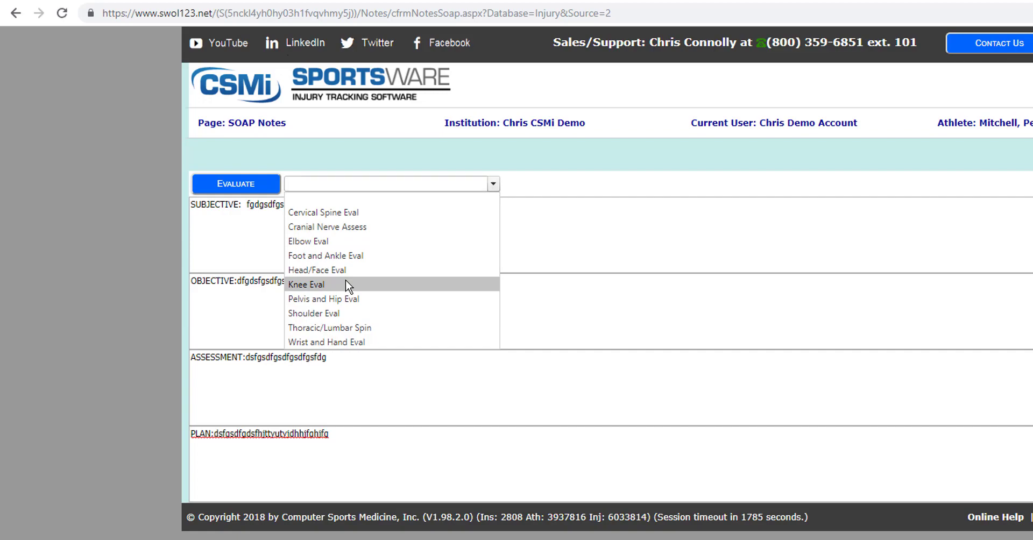
pyautogui.click(474, 284)
pyautogui.click(218, 170)
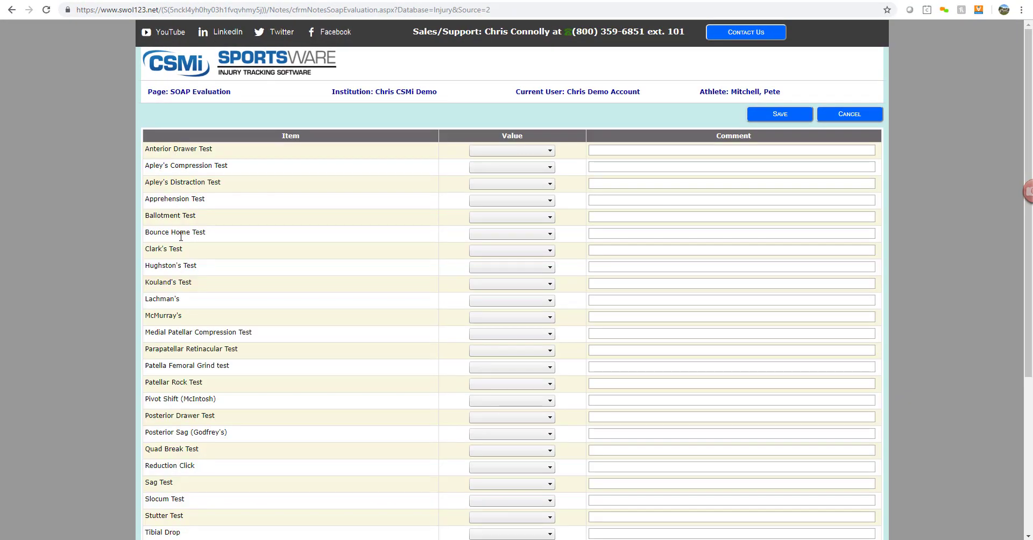
pyautogui.scroll(-5, 181, 237)
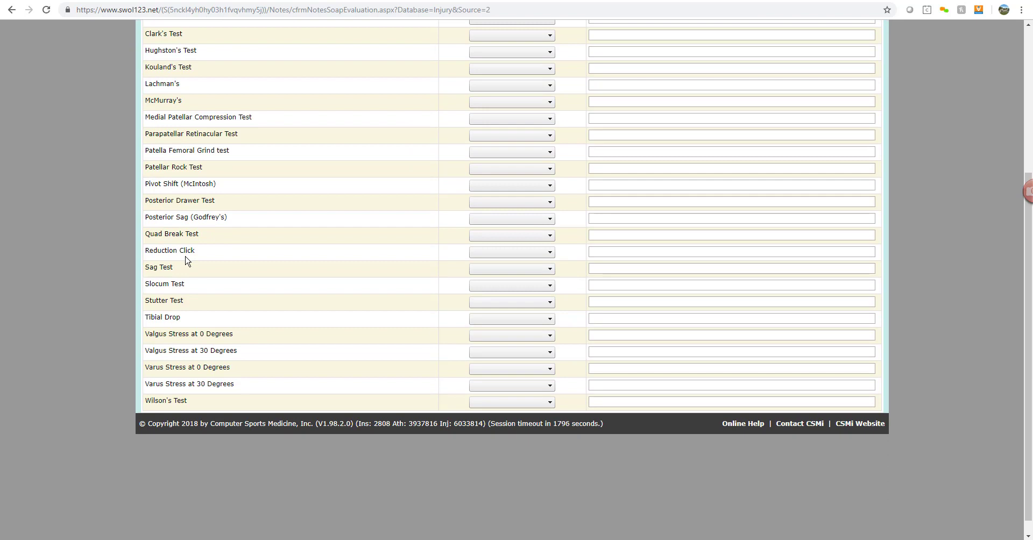
pyautogui.scroll(4, 187, 261)
# - Mark Anterior Drawer positive, Bounce Home and Parapatellar Retinacular negative, add comments, and save
pyautogui.click(520, 98)
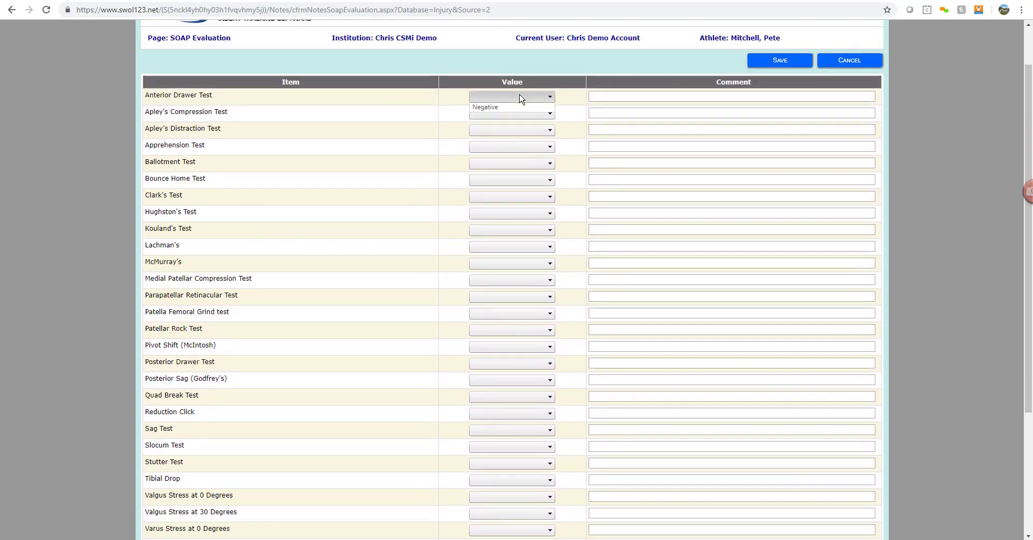
pyautogui.click(518, 112)
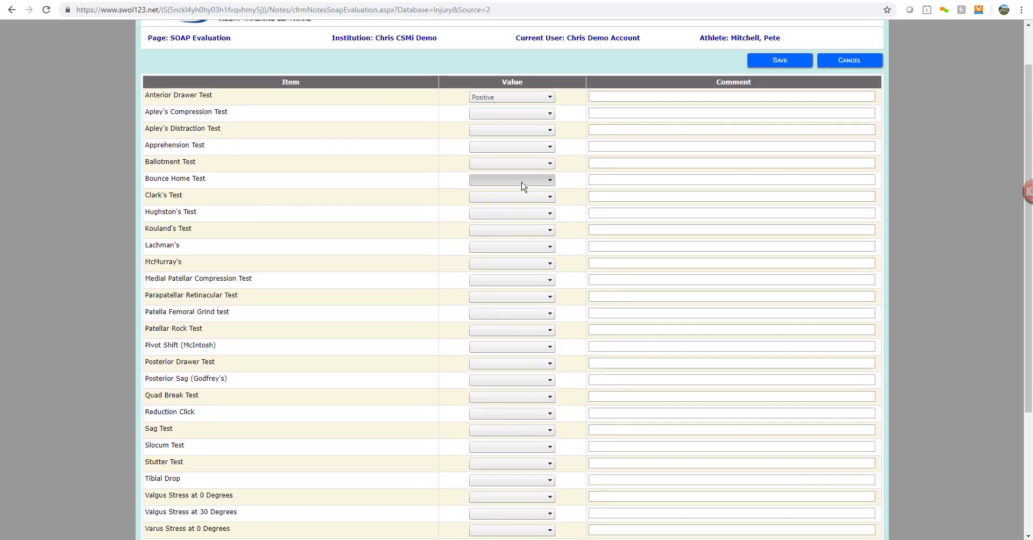
pyautogui.click(521, 185)
pyautogui.click(502, 213)
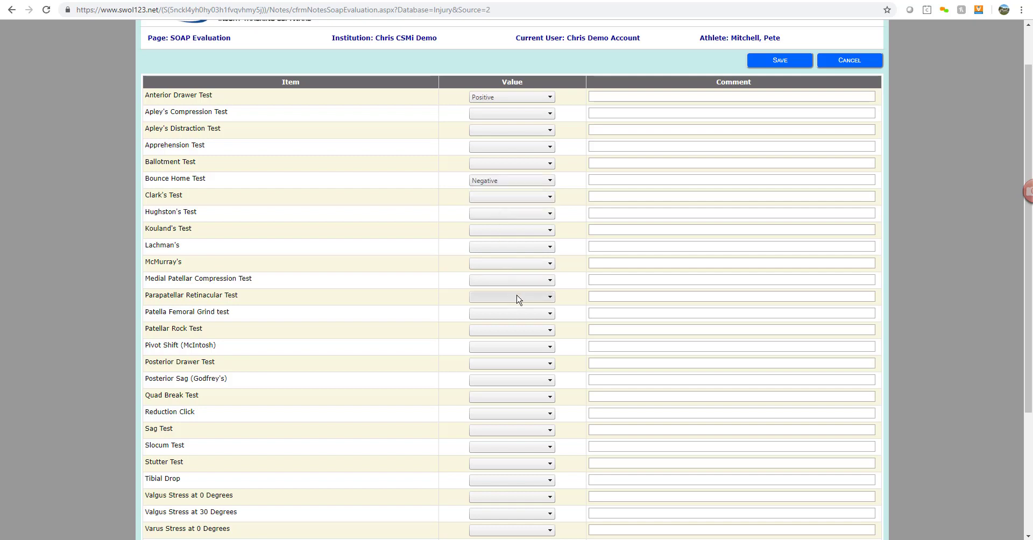
pyautogui.click(518, 300)
pyautogui.click(503, 314)
pyautogui.click(627, 295)
pyautogui.write('dgsfdgdsfgfd')
pyautogui.click(633, 179)
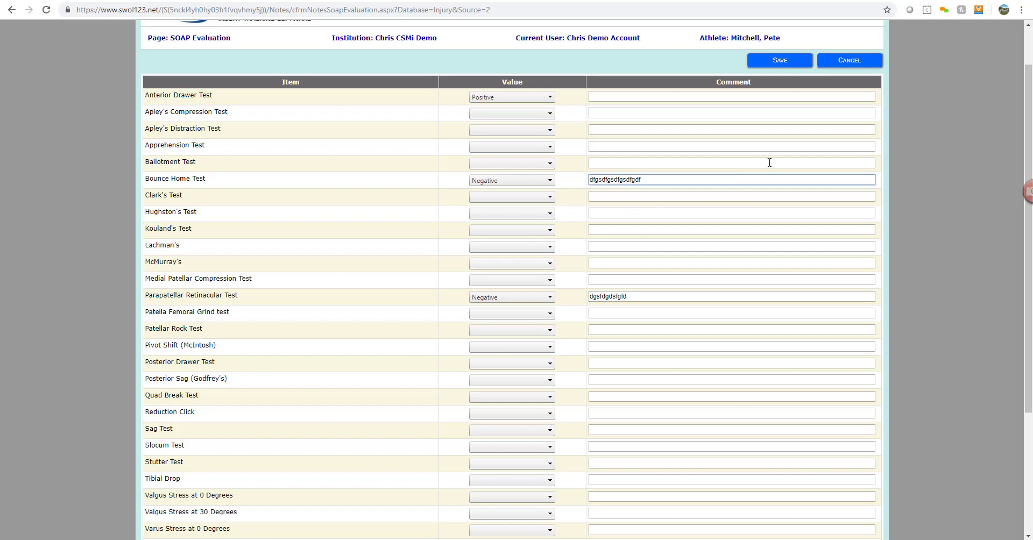
pyautogui.click(780, 59)
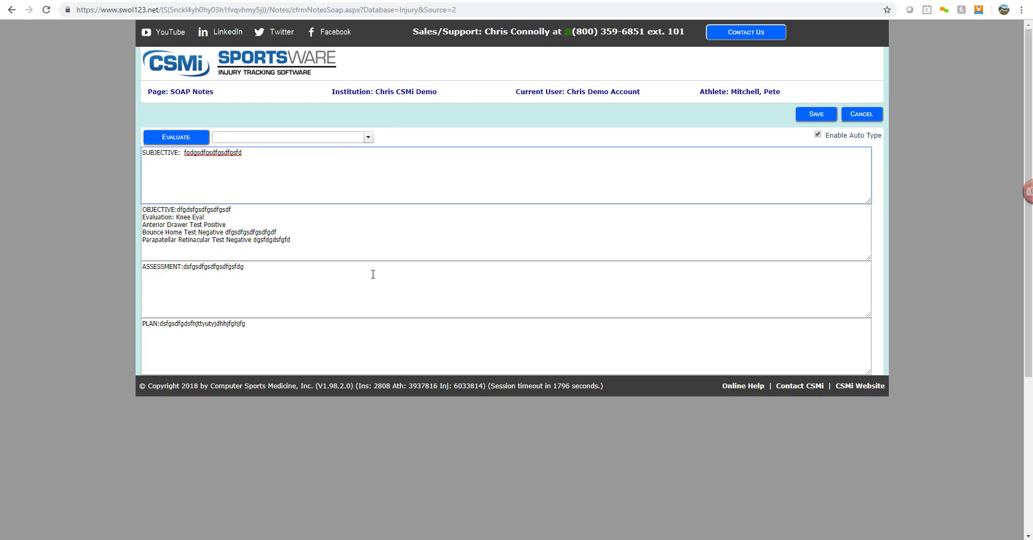
# - Save the SOAP note, then add and save a second injury note reading 'test notes'
pyautogui.click(814, 115)
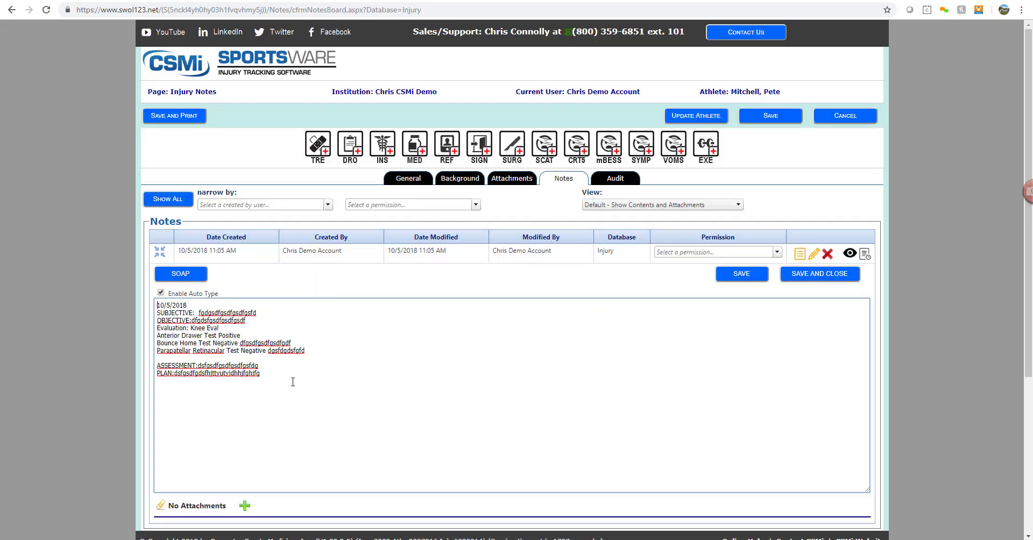
pyautogui.click(838, 284)
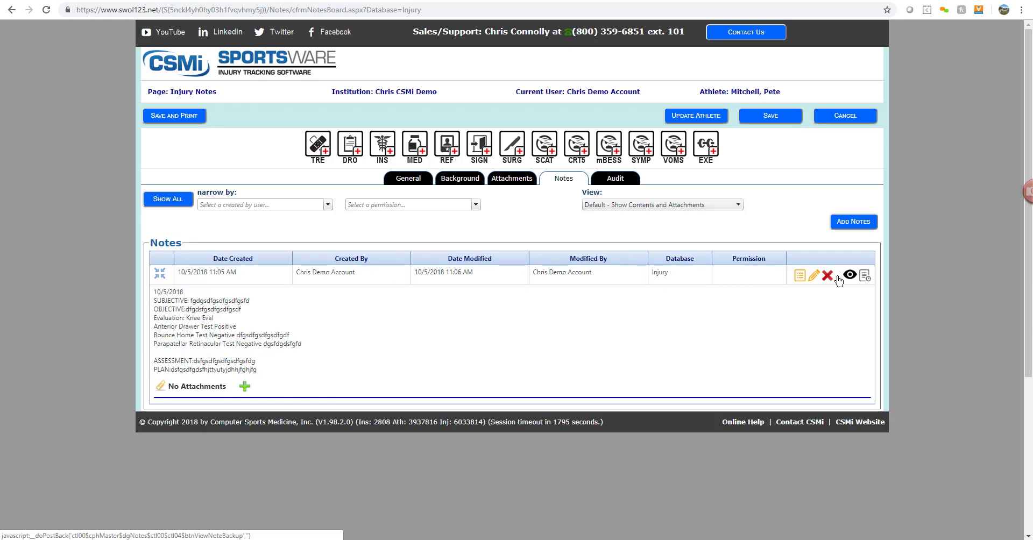
pyautogui.click(859, 223)
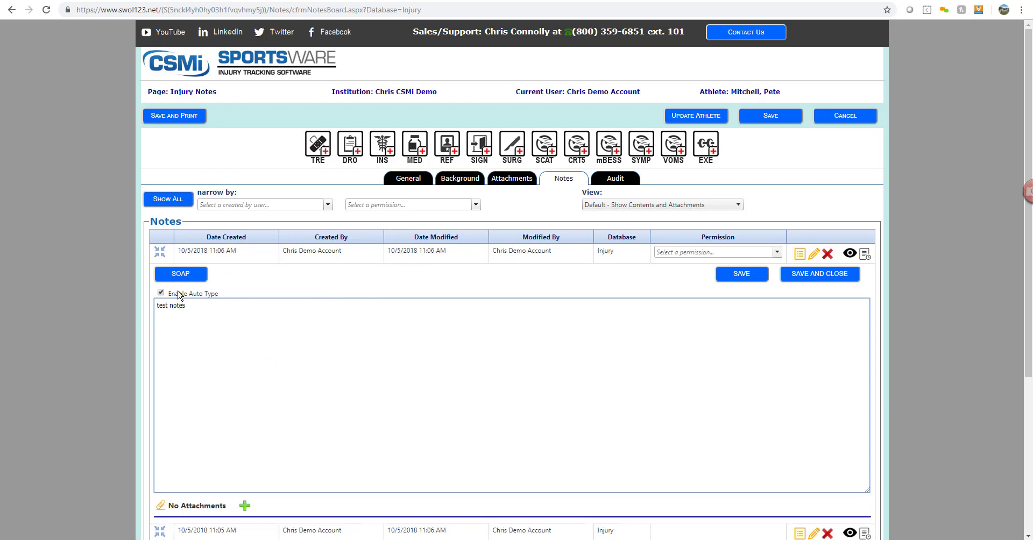
pyautogui.click(836, 276)
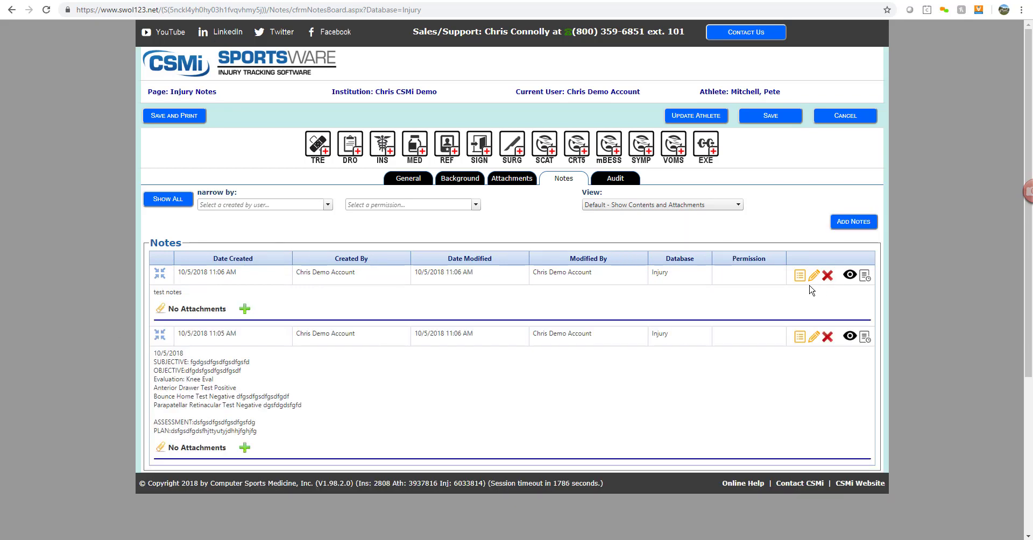
# - Set the athlete's Practice and Game status to Out with the note 'sprained ACL', and save
pyautogui.click(695, 116)
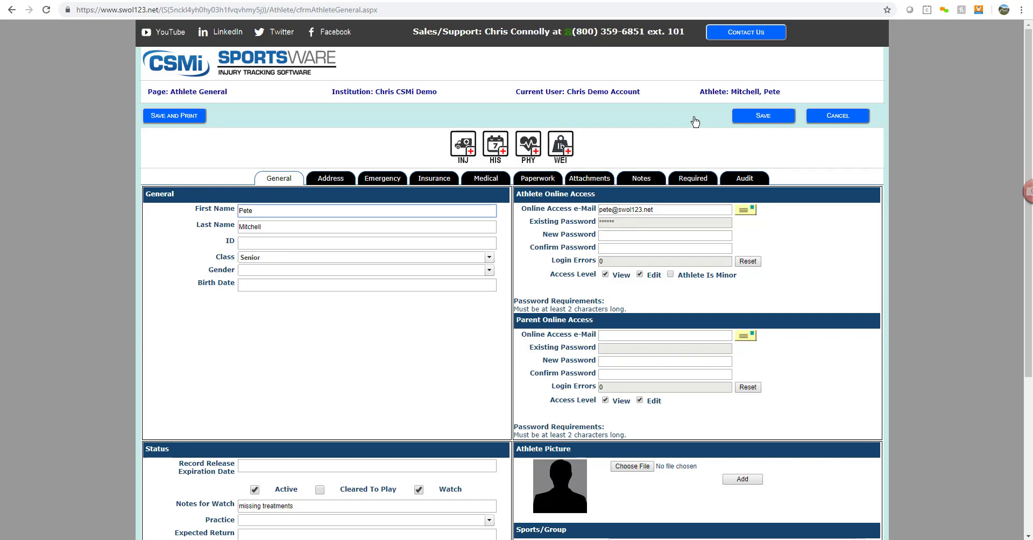
pyautogui.scroll(-5, 304, 254)
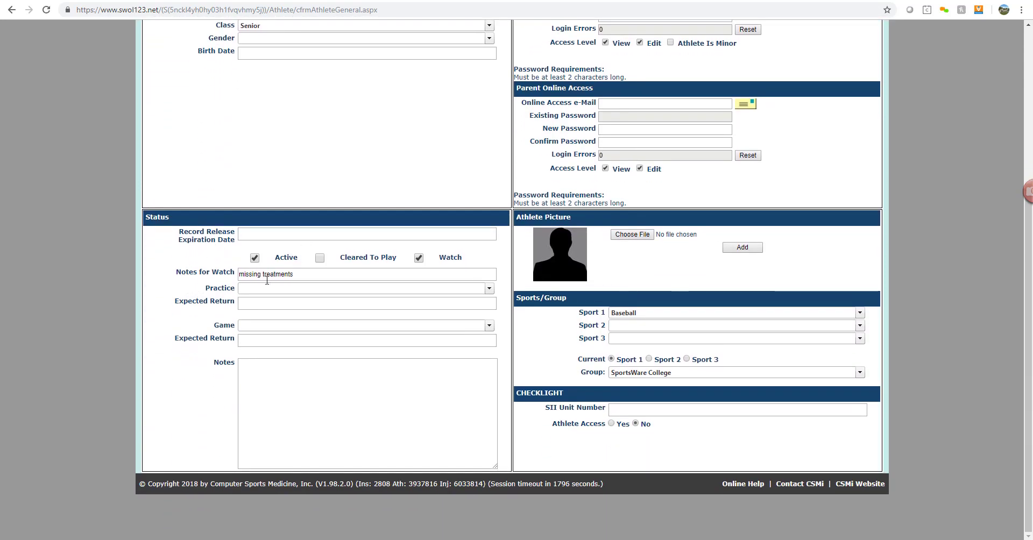
pyautogui.click(490, 289)
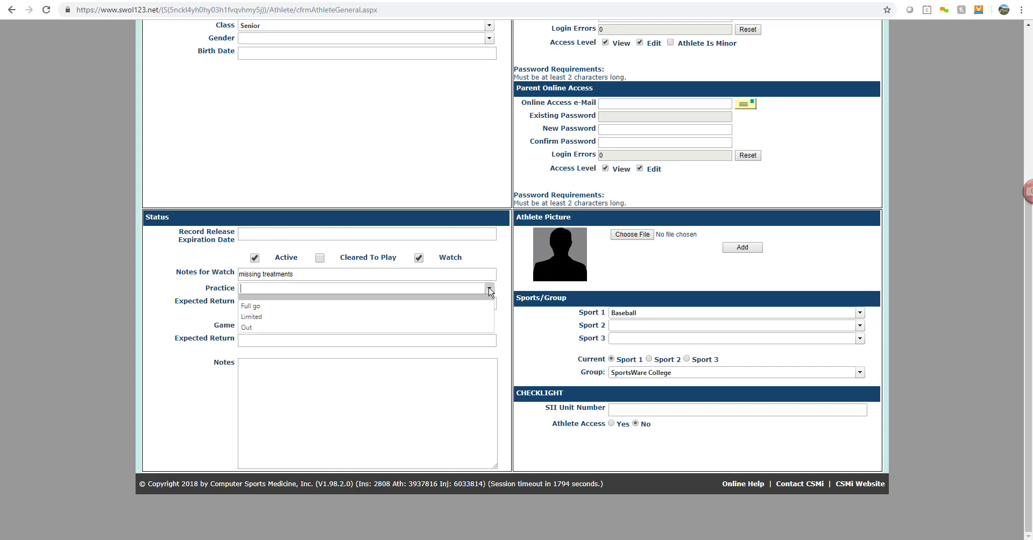
pyautogui.click(418, 330)
pyautogui.click(490, 326)
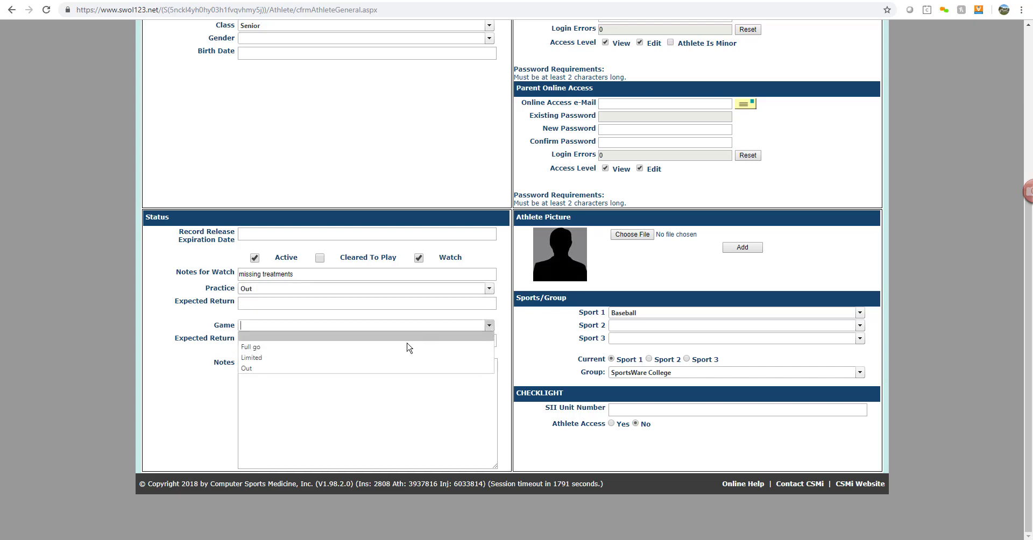
pyautogui.click(361, 369)
pyautogui.click(337, 387)
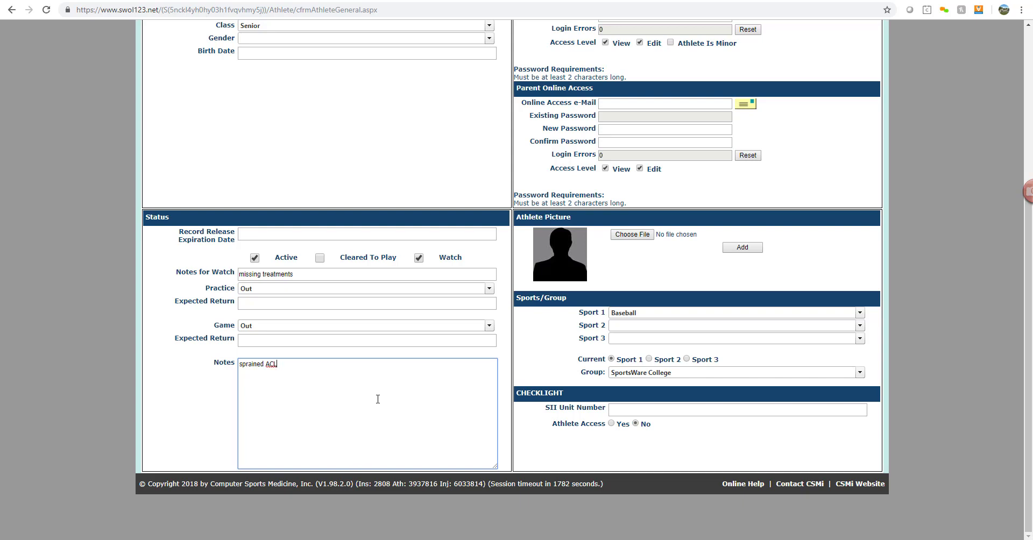
pyautogui.scroll(3, 746, 80)
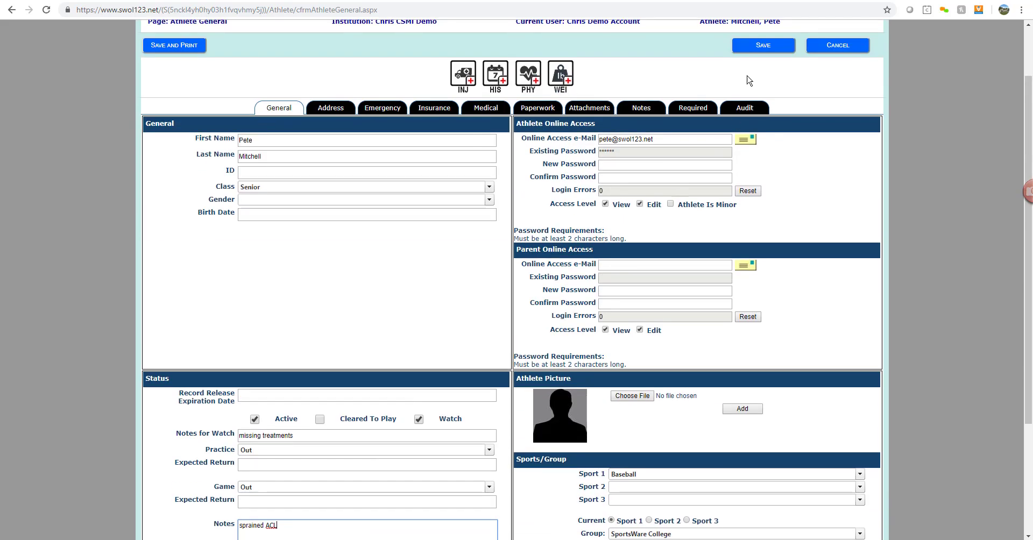
pyautogui.click(758, 48)
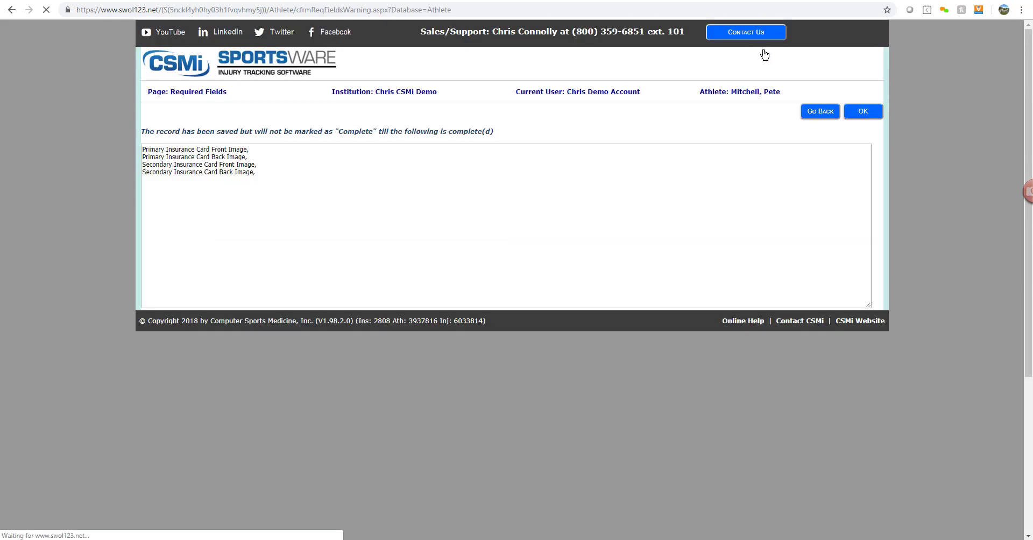
pyautogui.click(863, 112)
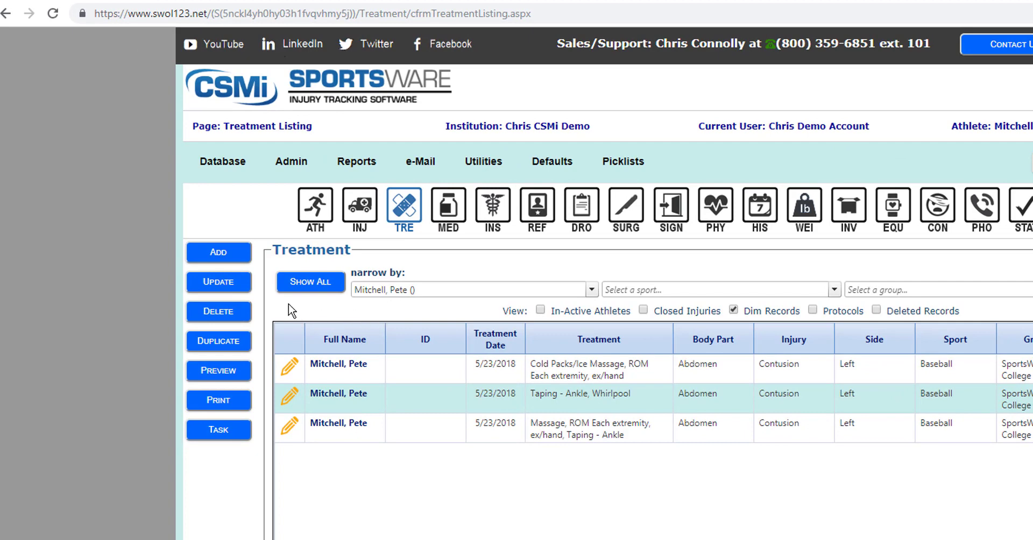
# - Add a new treatment linked to the 10/3/2018 right knee sprain injury
pyautogui.click(235, 257)
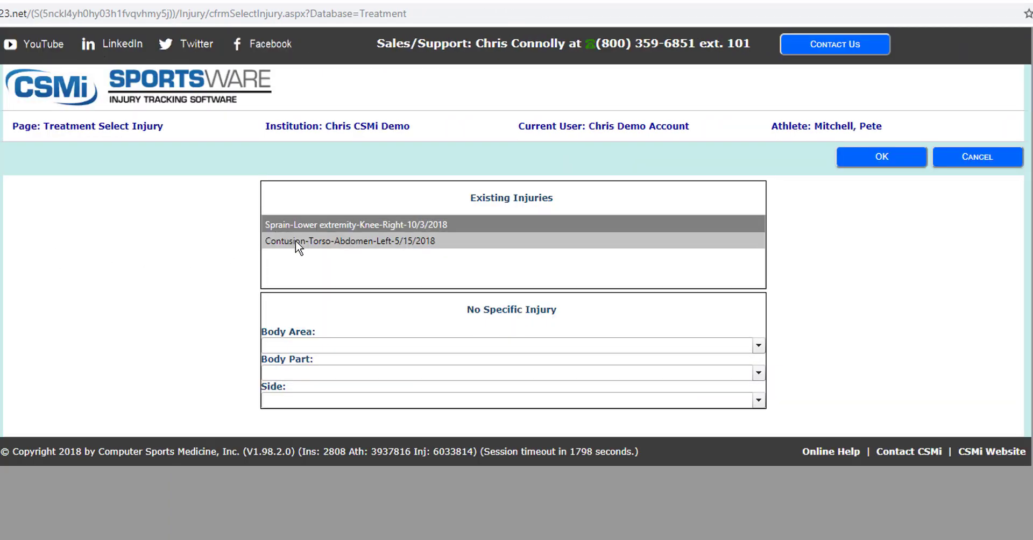
pyautogui.click(337, 226)
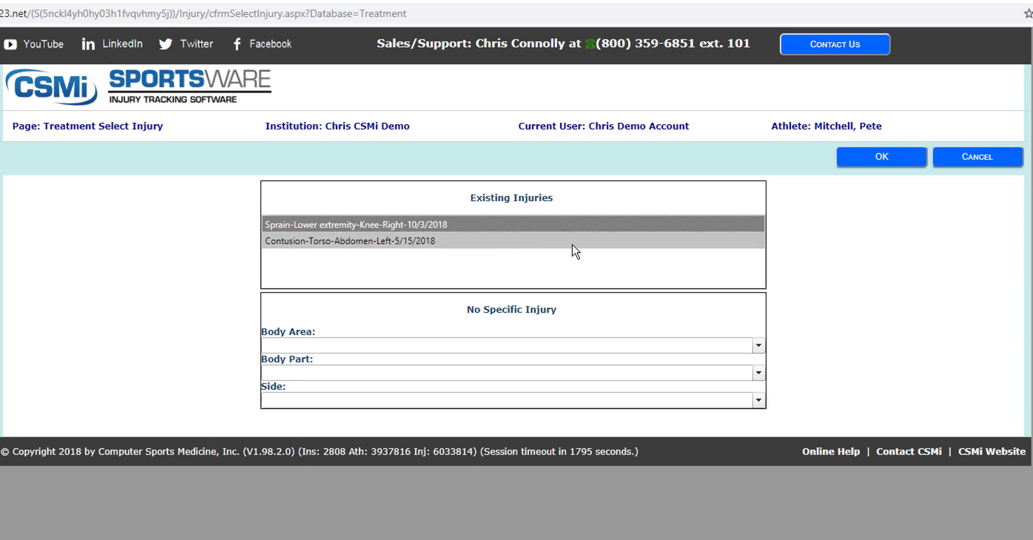
pyautogui.click(883, 158)
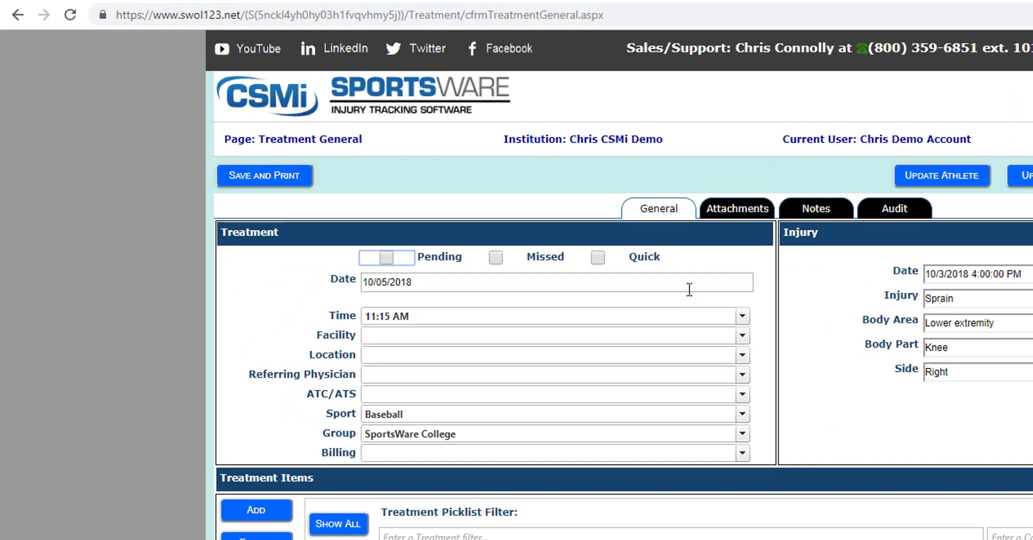
# - Keep the treatment time at 11:15 AM, set location to On Field, and assign the athletic trainer
pyautogui.click(455, 186)
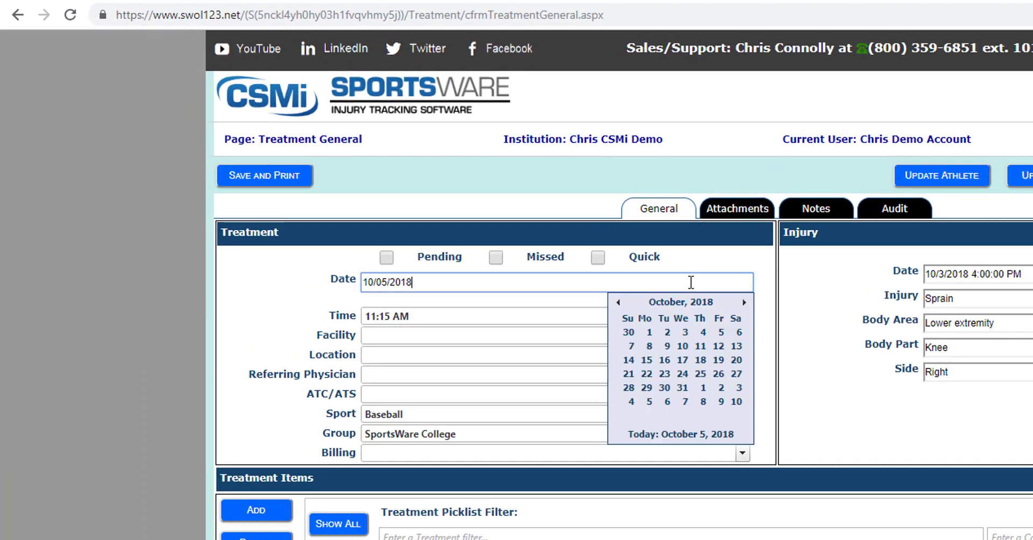
pyautogui.click(565, 316)
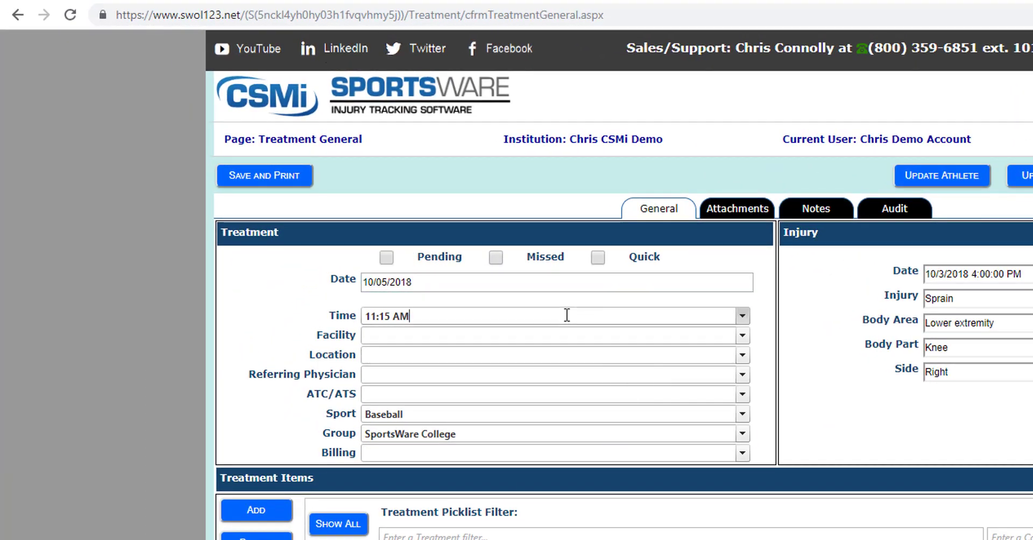
pyautogui.click(740, 311)
pyautogui.click(741, 356)
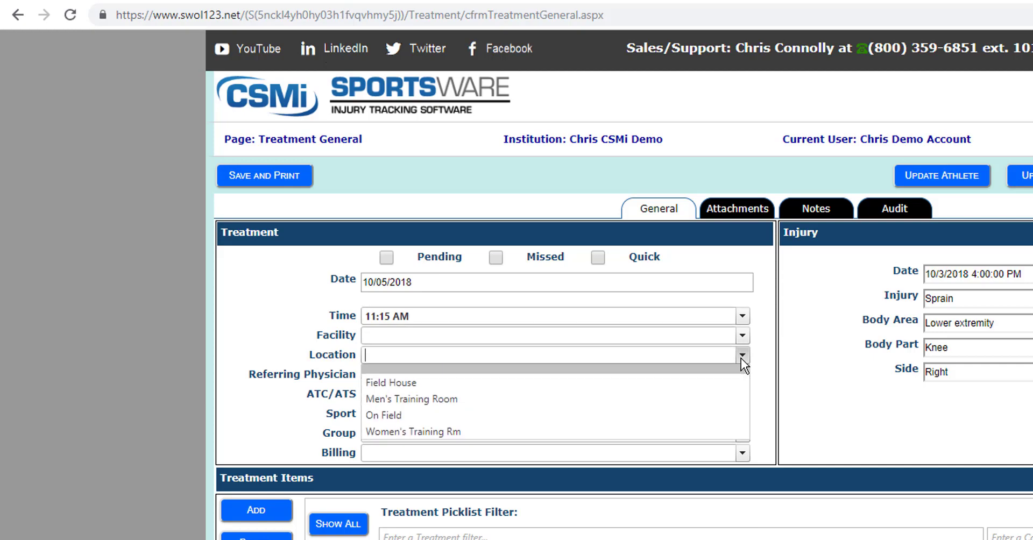
pyautogui.click(684, 418)
pyautogui.click(701, 394)
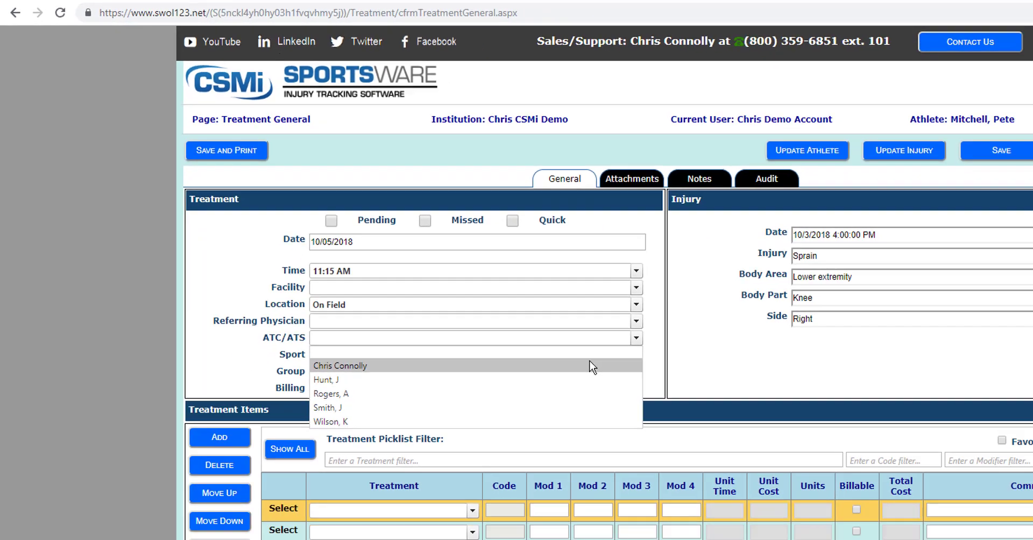
pyautogui.click(687, 423)
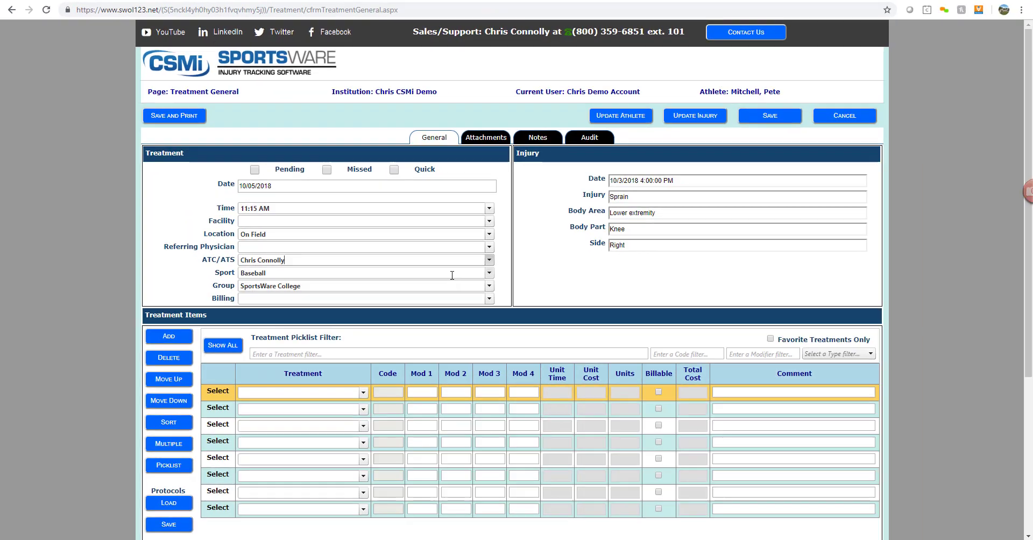
# - Add Athletic Training Evaluation, Cold Packs/Ice Massage and Taping - Knee as treatment items, then view Attachments
pyautogui.click(363, 392)
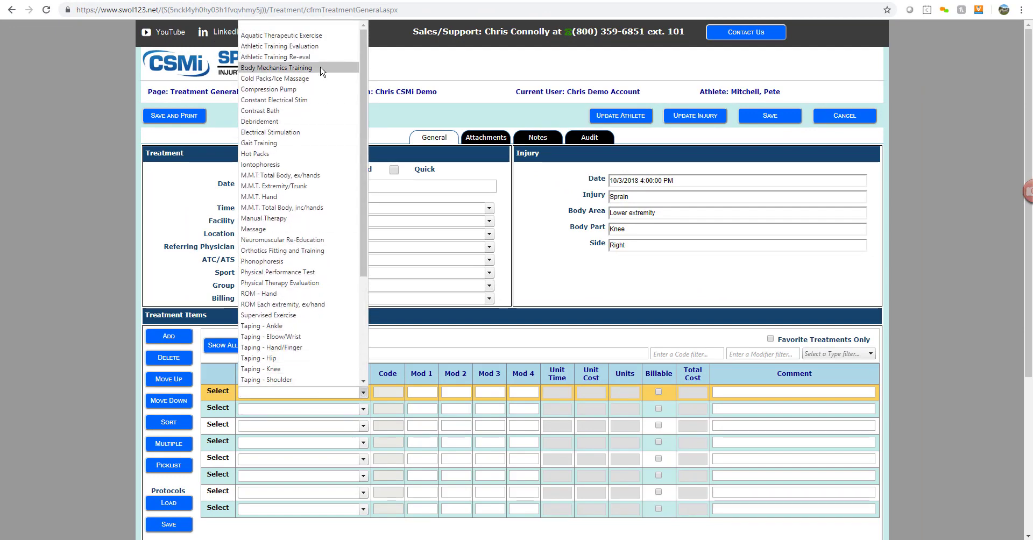
pyautogui.click(279, 46)
pyautogui.click(364, 410)
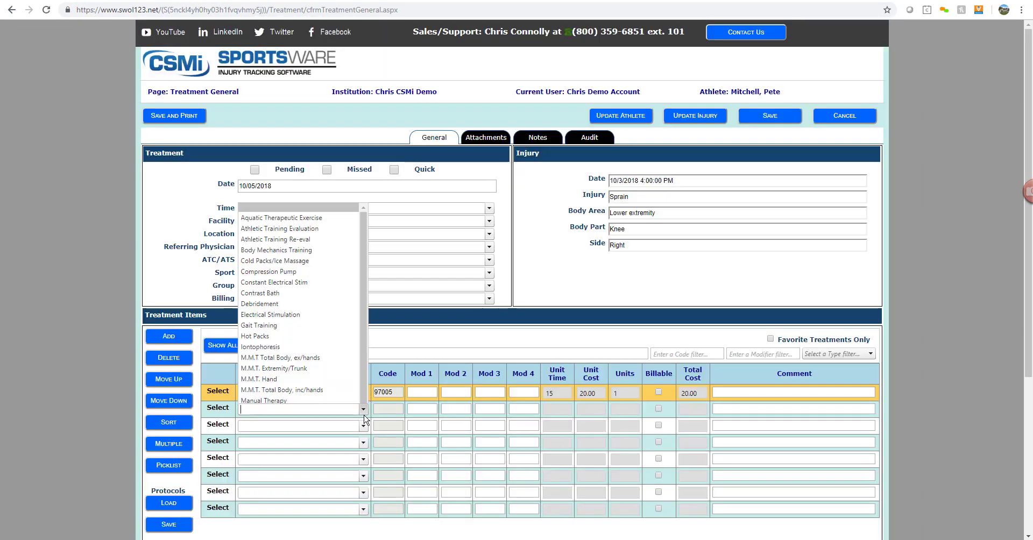
pyautogui.click(274, 79)
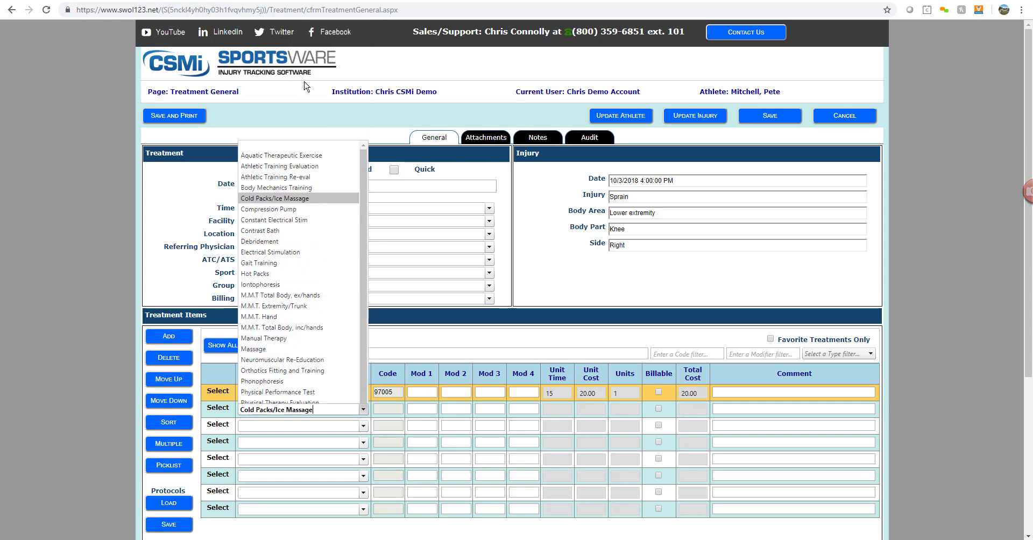
pyautogui.click(363, 426)
pyautogui.scroll(-2, 334, 404)
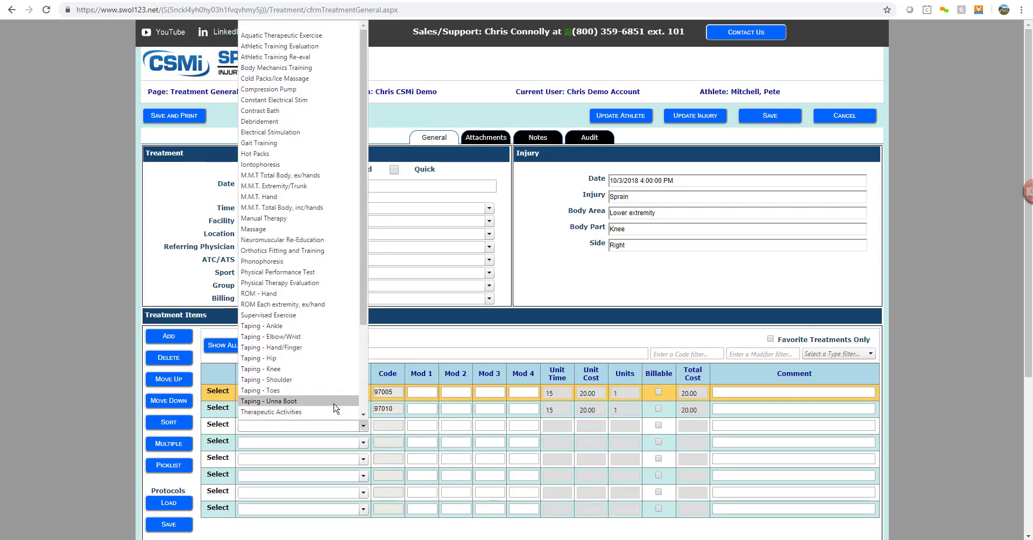
pyautogui.click(314, 374)
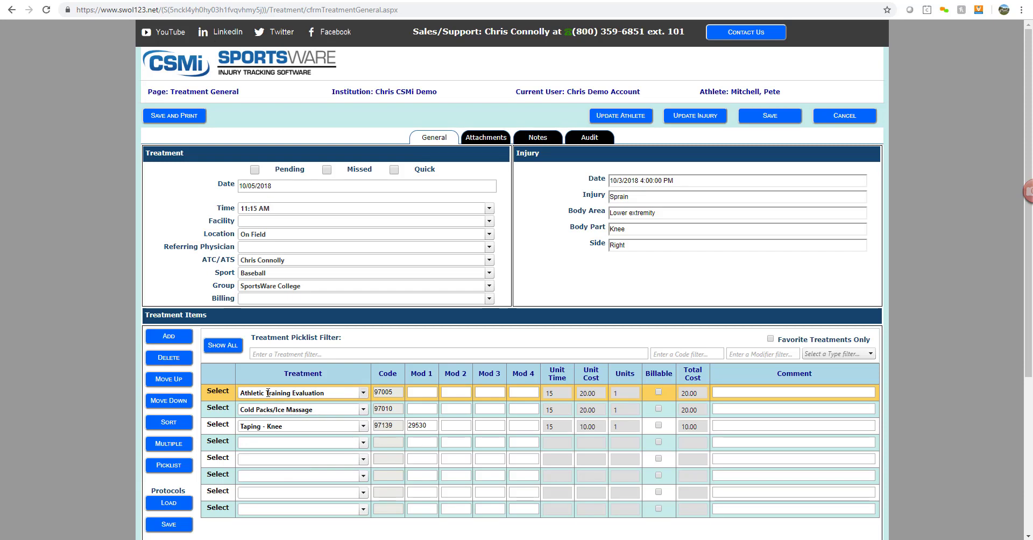
pyautogui.click(480, 139)
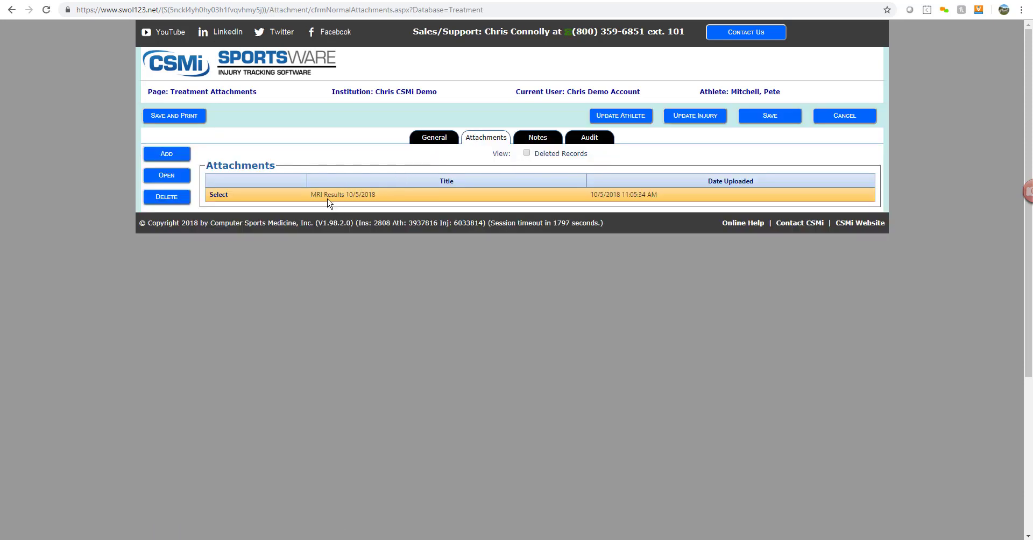
# - Review the treatment's notes and save the treatment back to the Treatment Listing
pyautogui.click(543, 140)
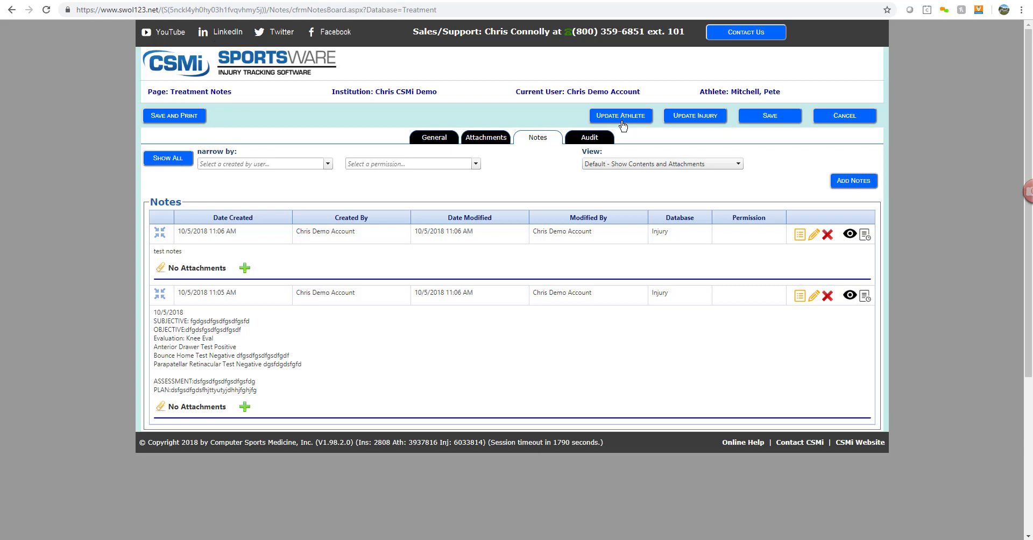
pyautogui.click(770, 124)
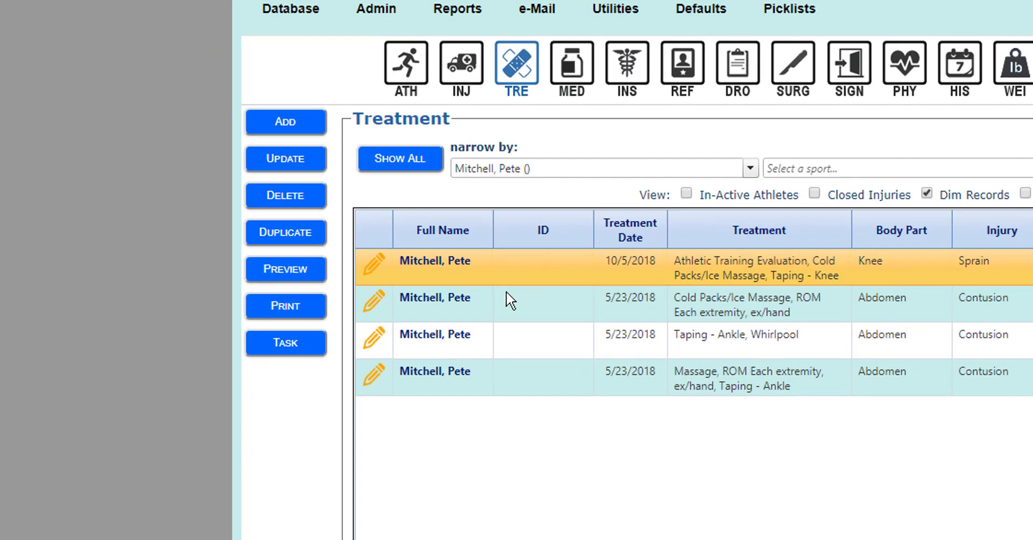
# - Duplicate the 10/5/2018 knee sprain treatment and save the copy
pyautogui.click(302, 241)
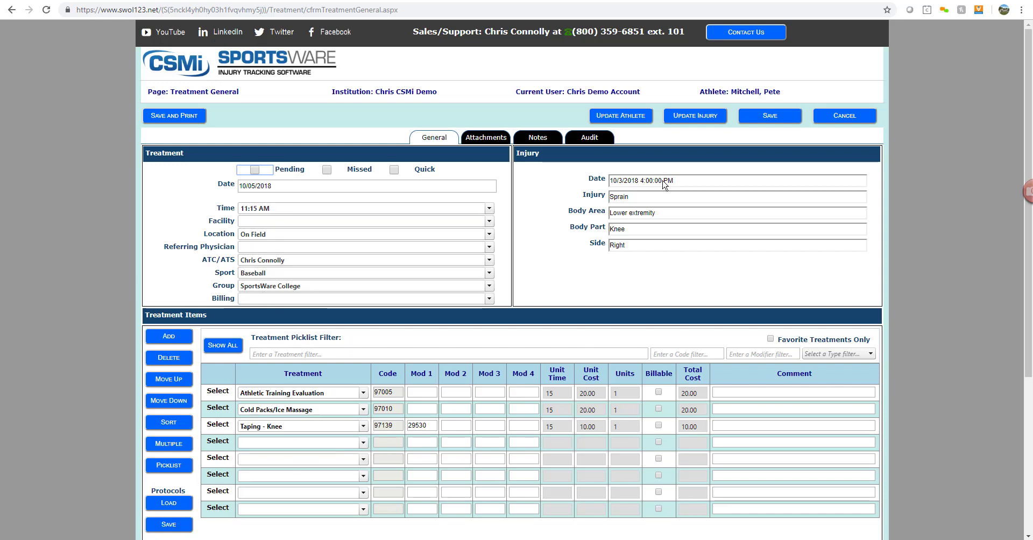
pyautogui.click(763, 121)
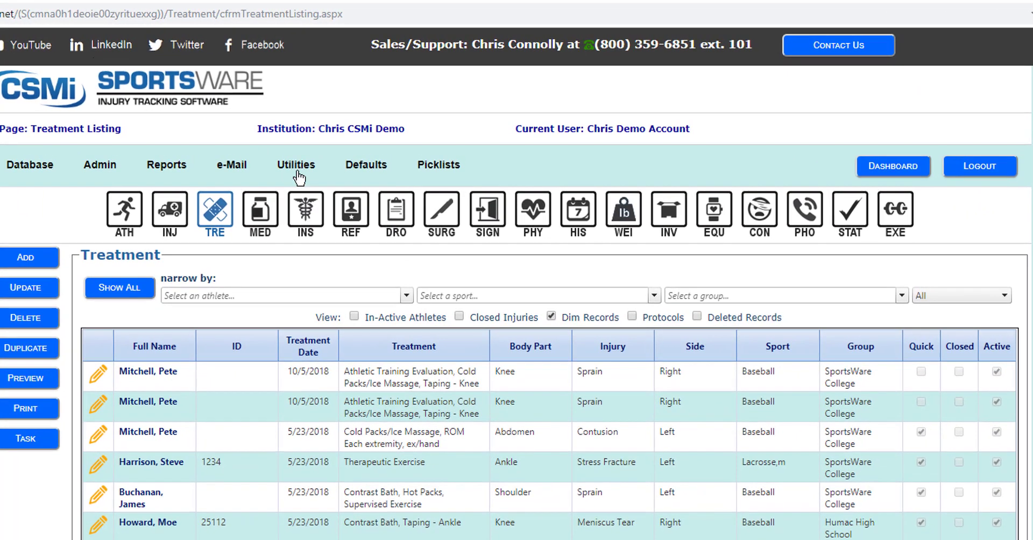
# - Via Quick Treatment AT Access, save re-eval, cold packs and knee taping for the athlete's right knee sprain
pyautogui.moveTo(361, 122)
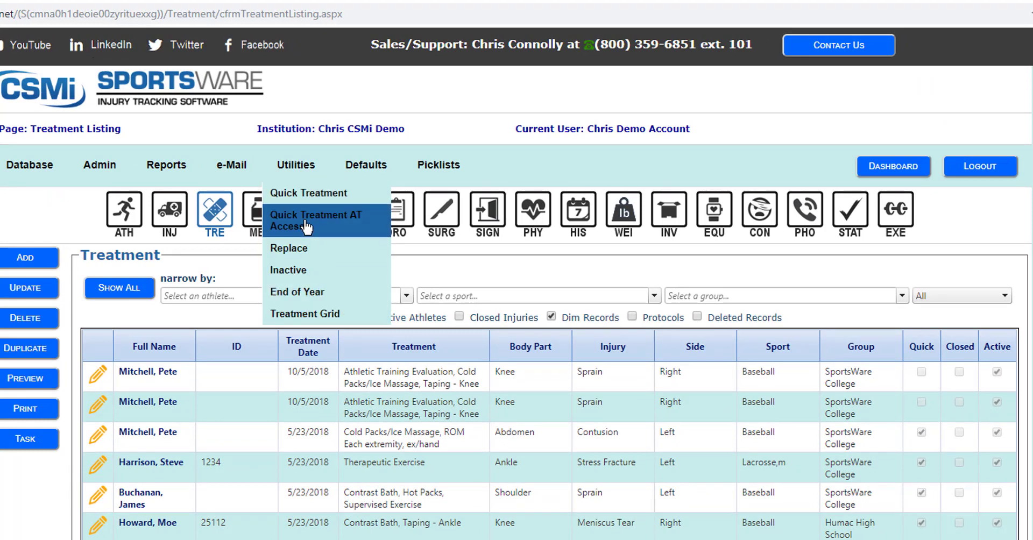
pyautogui.click(307, 226)
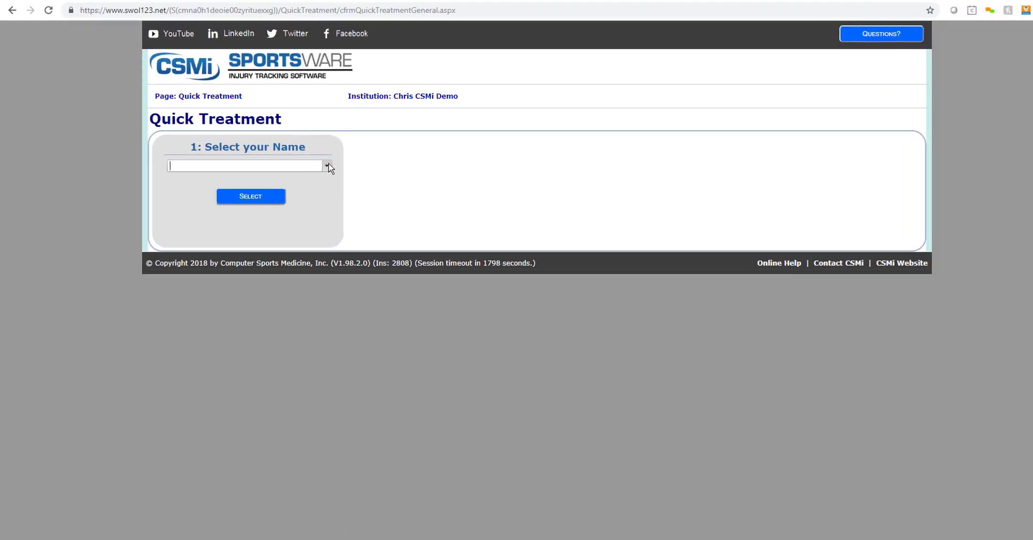
pyautogui.click(311, 158)
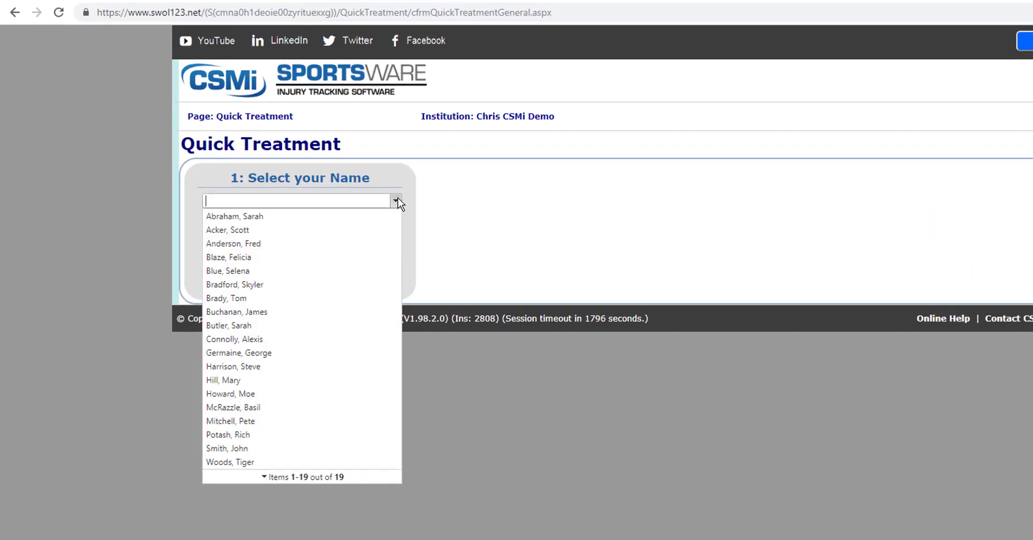
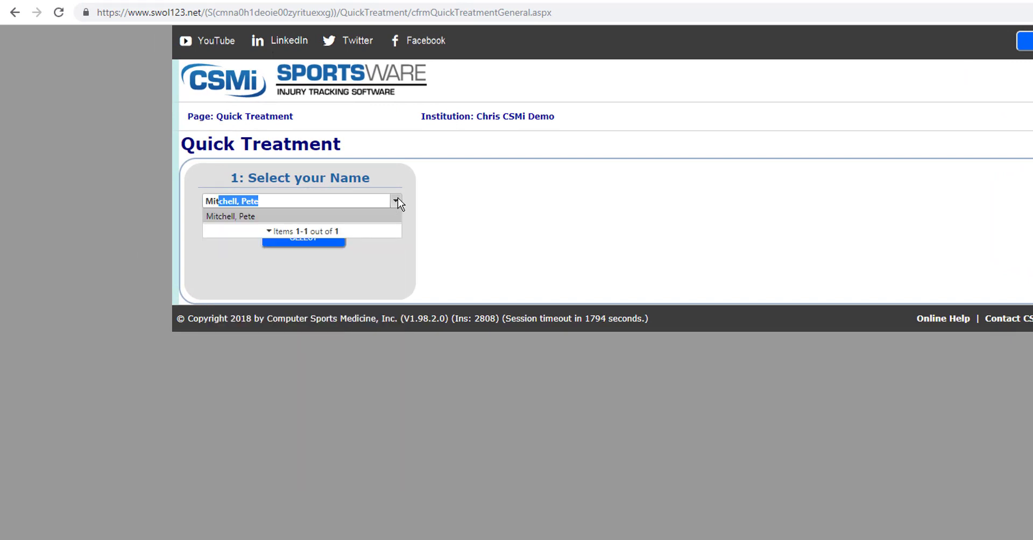
pyautogui.click(227, 216)
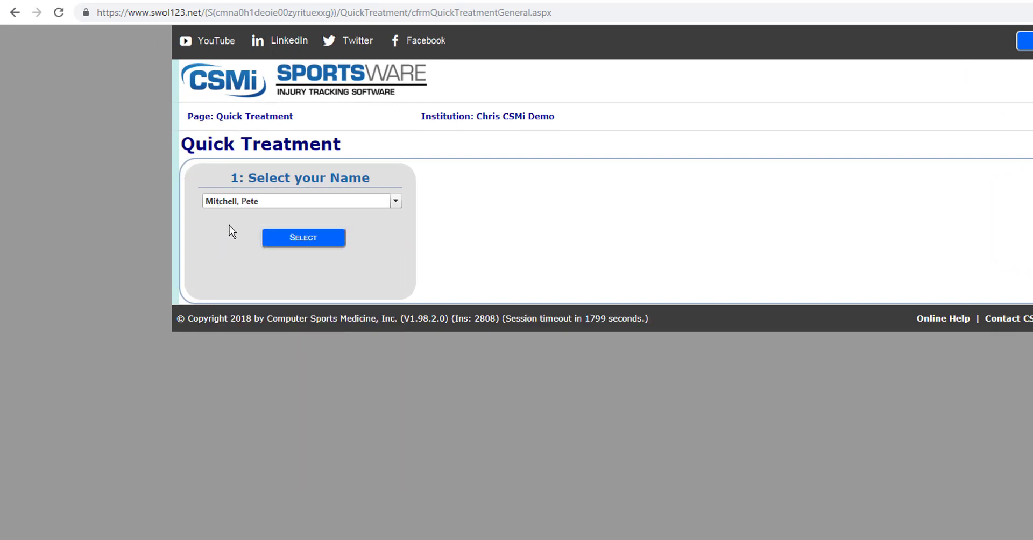
pyautogui.click(303, 239)
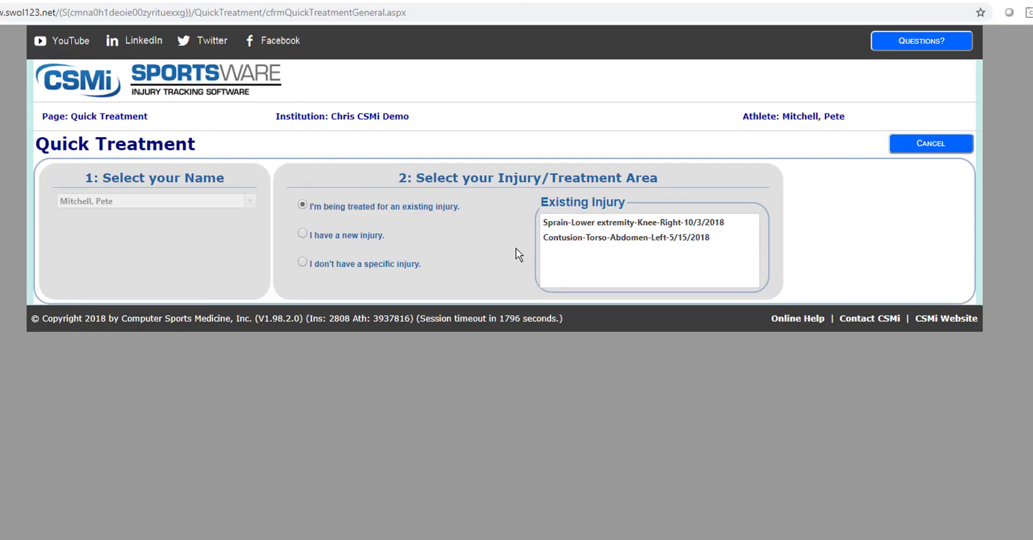
pyautogui.click(592, 227)
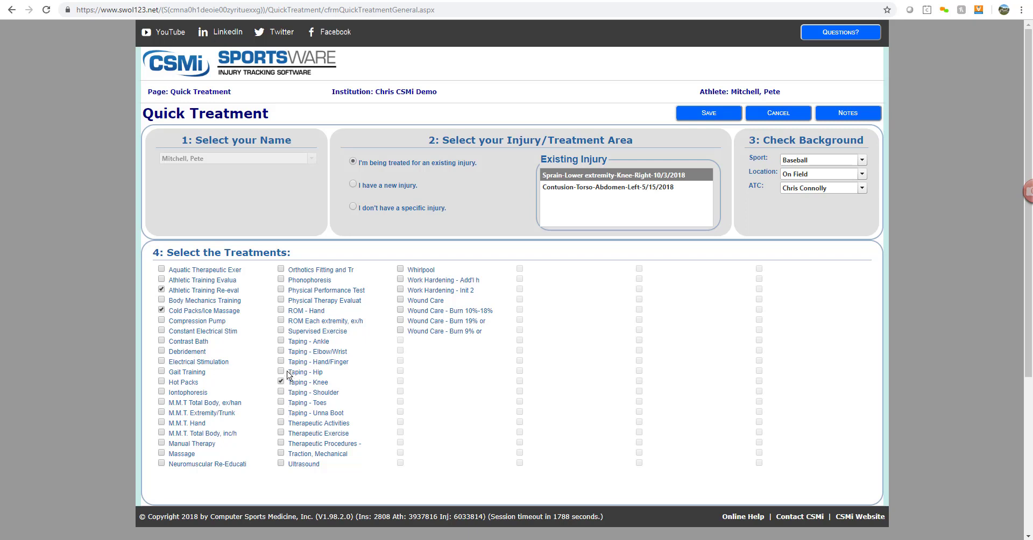
pyautogui.click(709, 114)
pyautogui.click(311, 158)
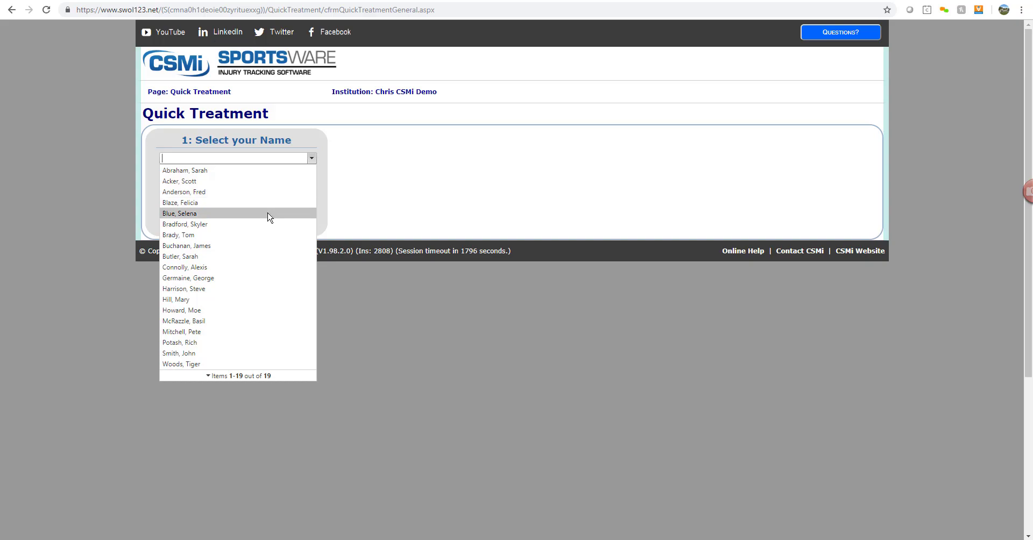
# - Load the treatment grid filtered to Baseball for This Year
pyautogui.click(382, 204)
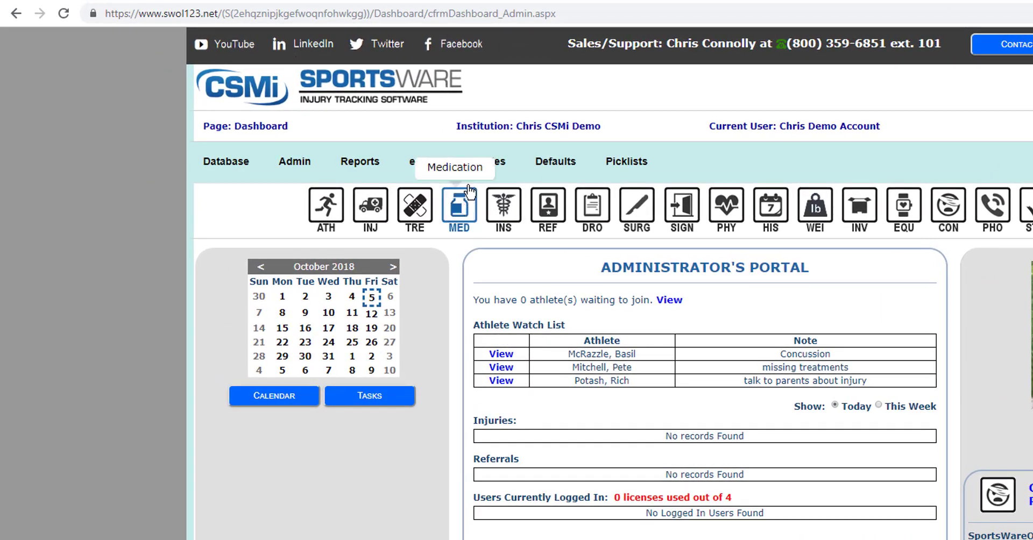
pyautogui.moveTo(348, 120)
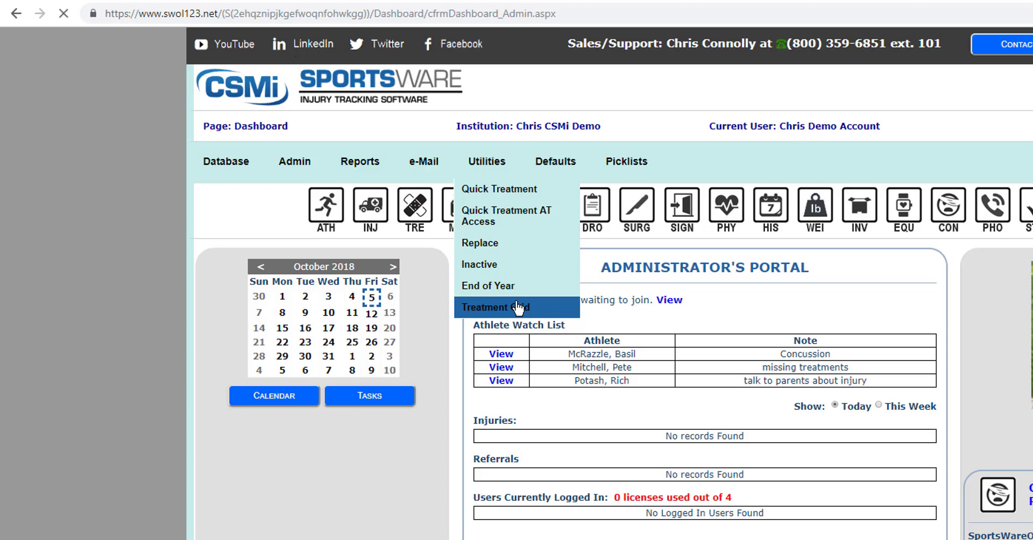
pyautogui.click(518, 307)
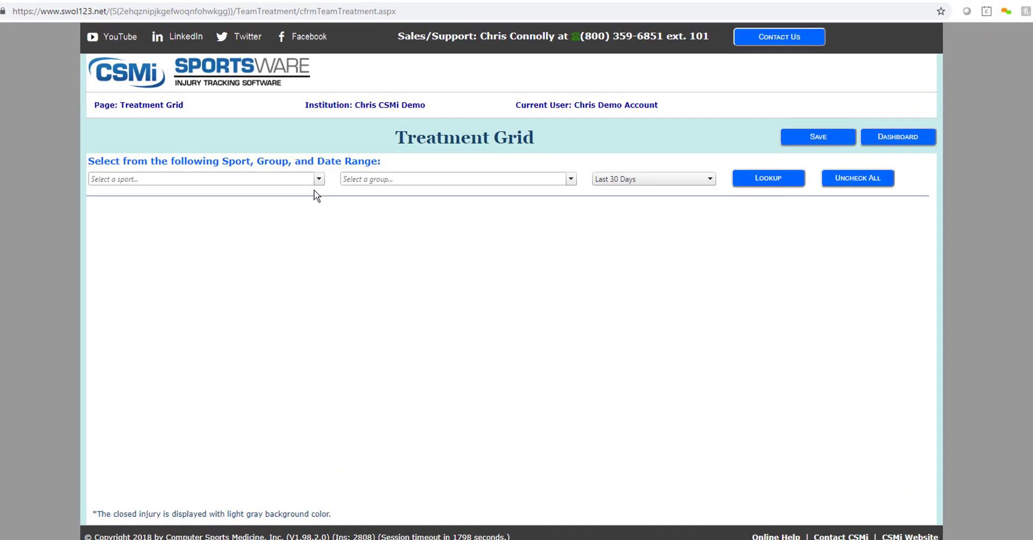
pyautogui.click(310, 156)
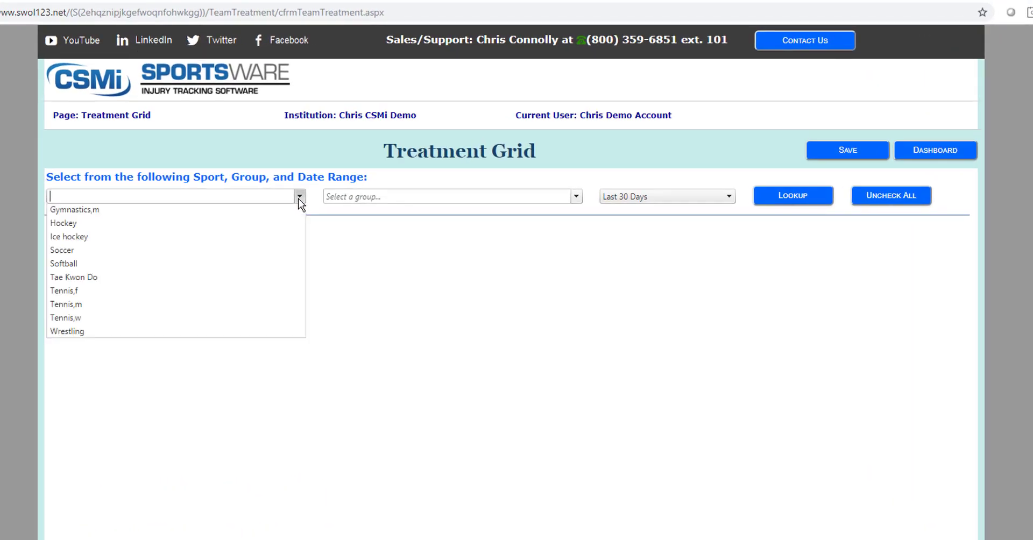
pyautogui.click(133, 222)
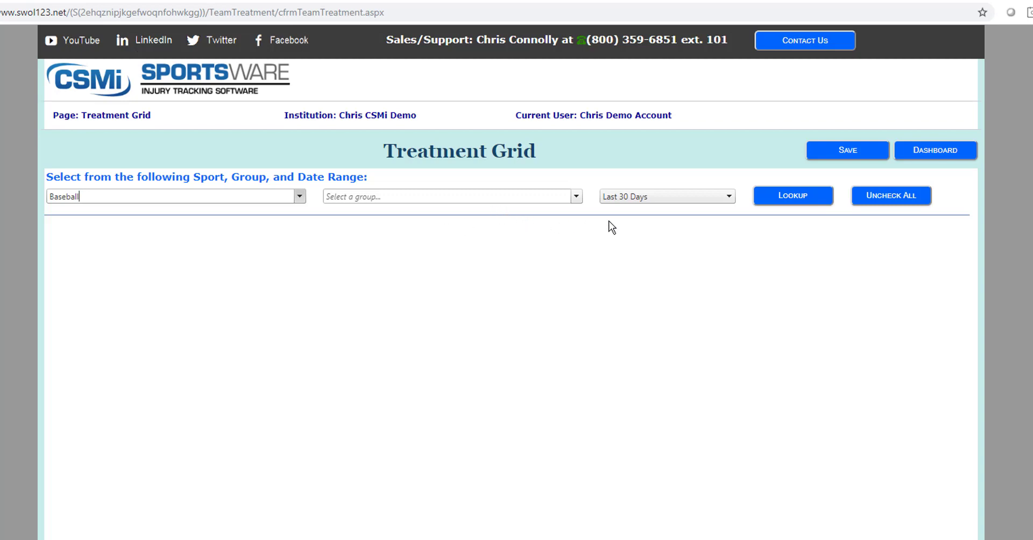
pyautogui.click(699, 196)
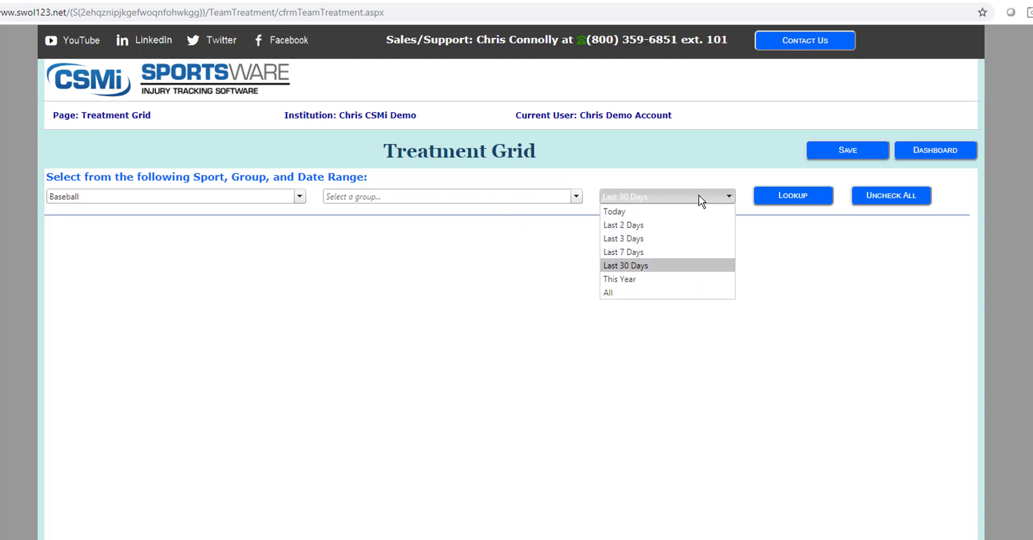
pyautogui.click(661, 279)
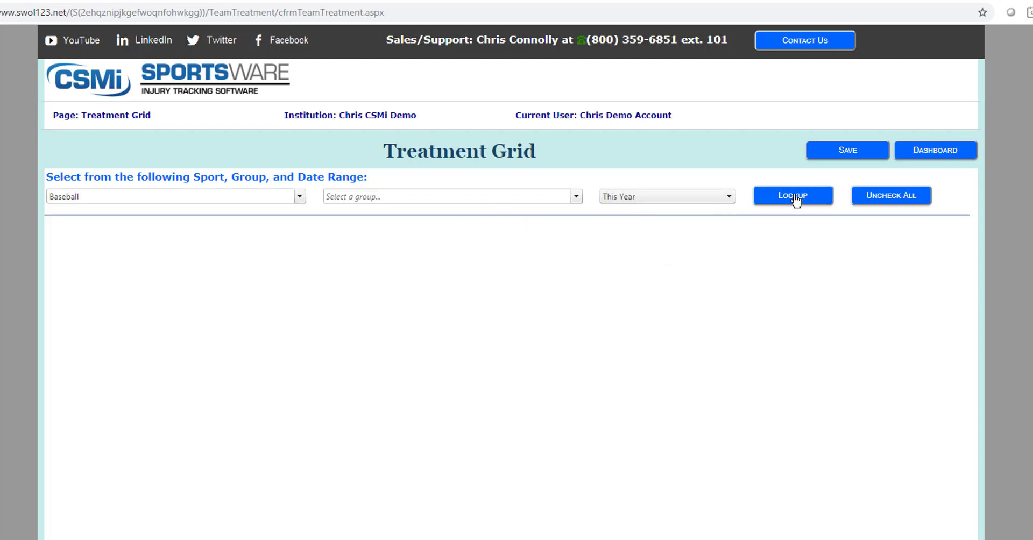
pyautogui.click(796, 198)
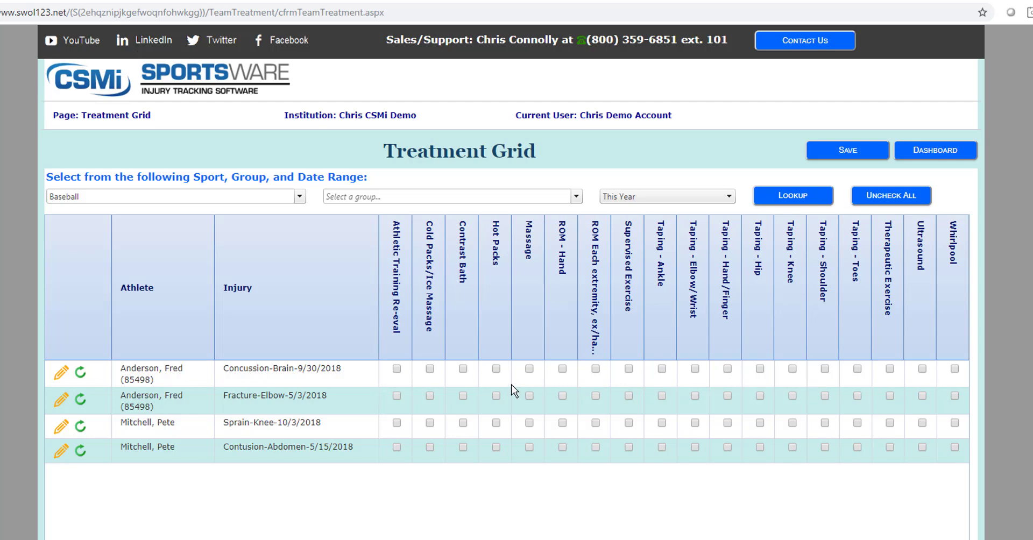
# - Check Contrast Bath, prior knee and abdomen treatments, plus Taping - Hip and Therapeutic Exercise, then save
pyautogui.click(463, 369)
pyautogui.click(80, 427)
pyautogui.click(80, 450)
pyautogui.click(759, 449)
pyautogui.click(890, 447)
pyautogui.click(848, 150)
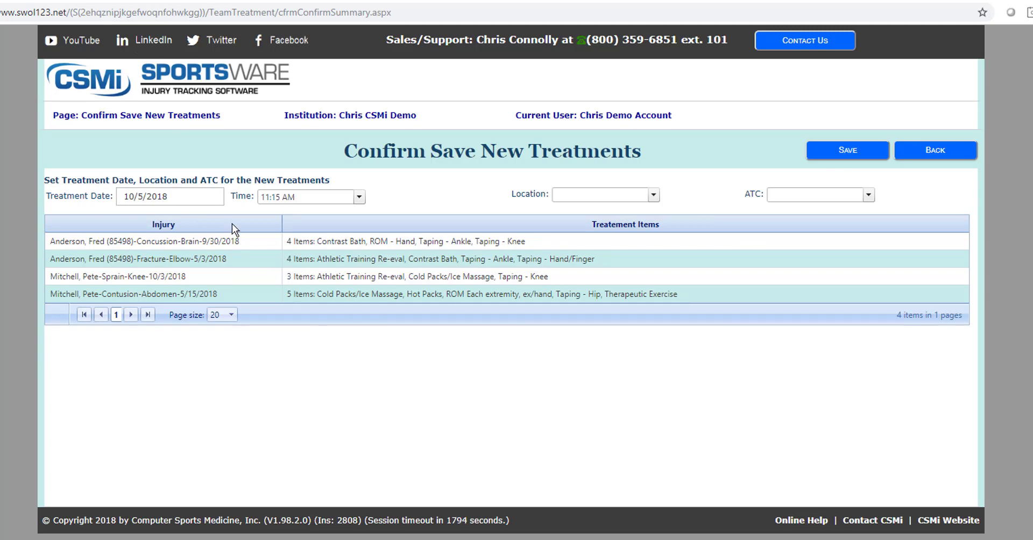
# - Save the new treatments at Field House with an athletic trainer assigned, then return to the dashboard
pyautogui.click(654, 194)
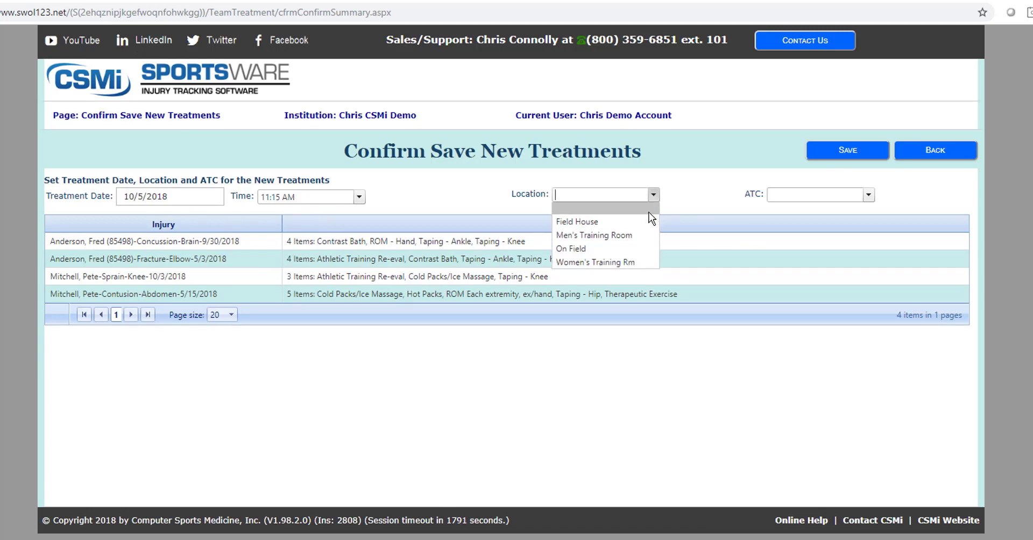
pyautogui.click(639, 224)
pyautogui.click(867, 195)
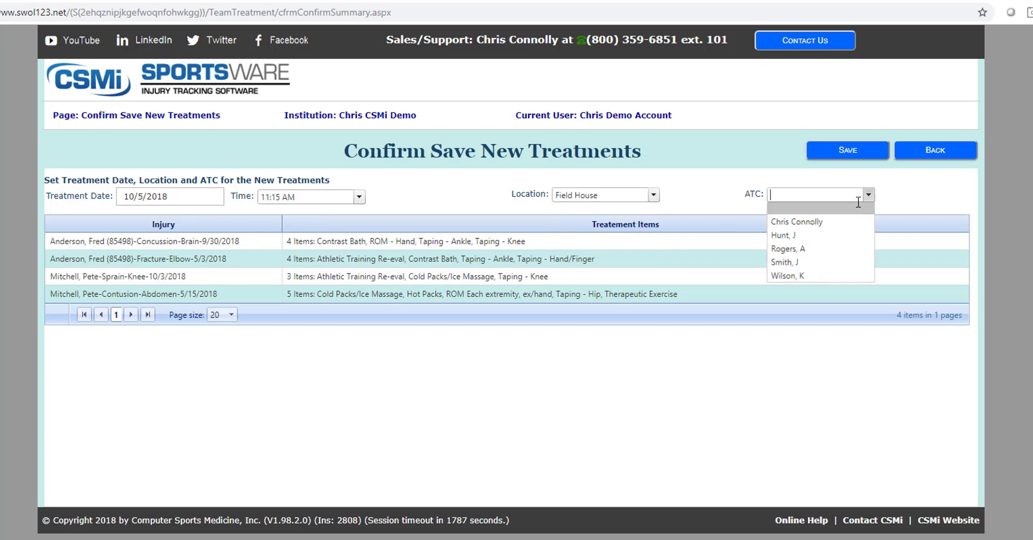
pyautogui.click(864, 221)
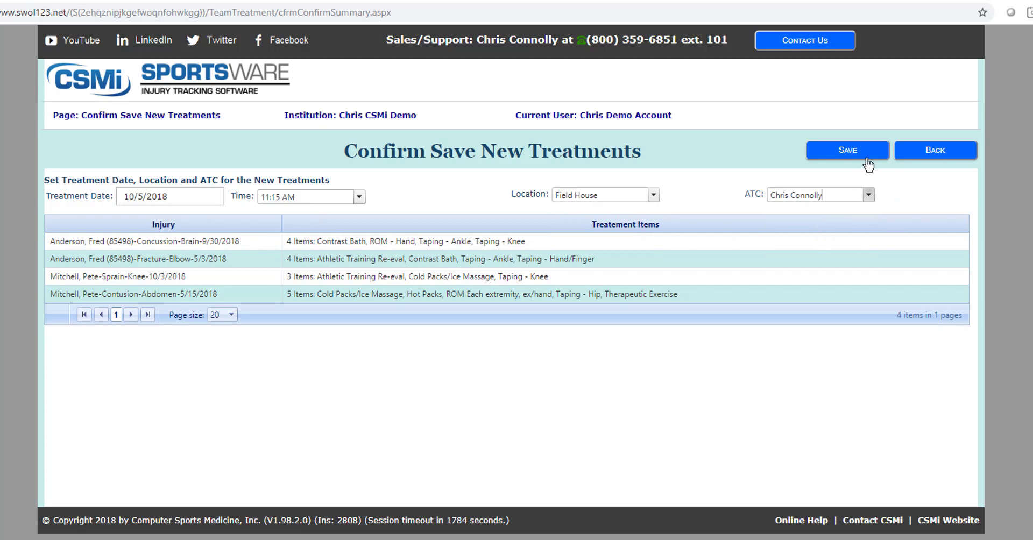
pyautogui.click(850, 153)
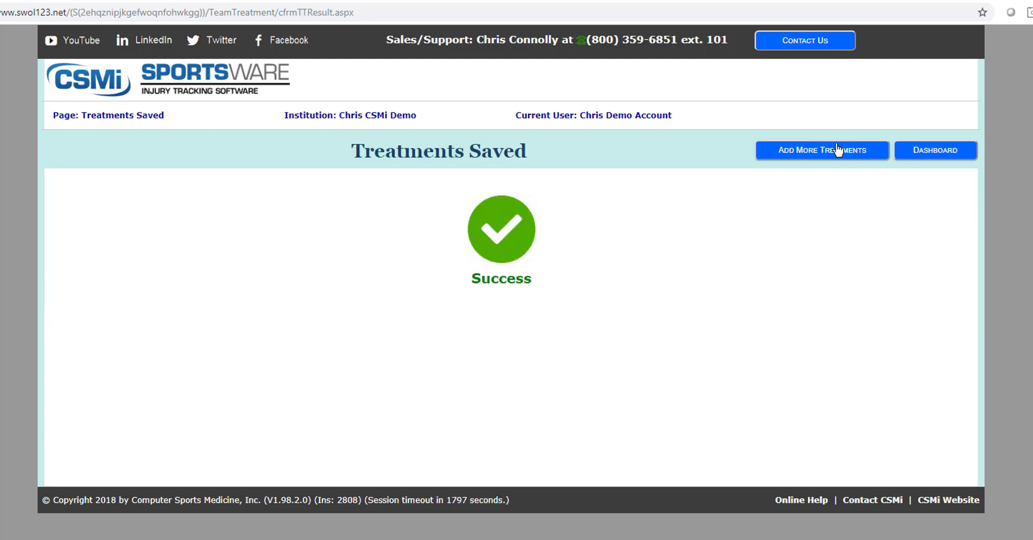
pyautogui.click(937, 151)
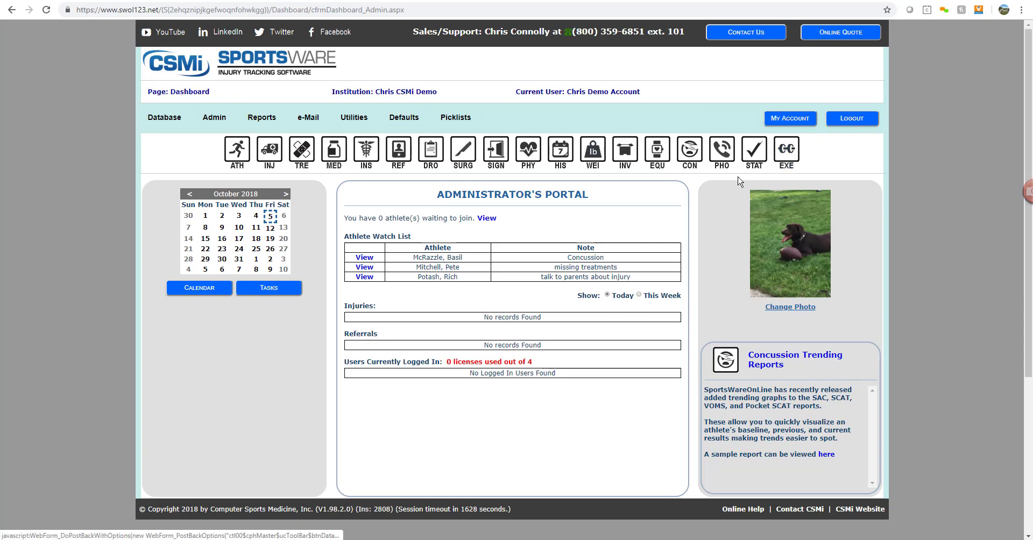
# - Start a new referral for the chosen athlete, linked to the knee sprain injury
pyautogui.click(402, 156)
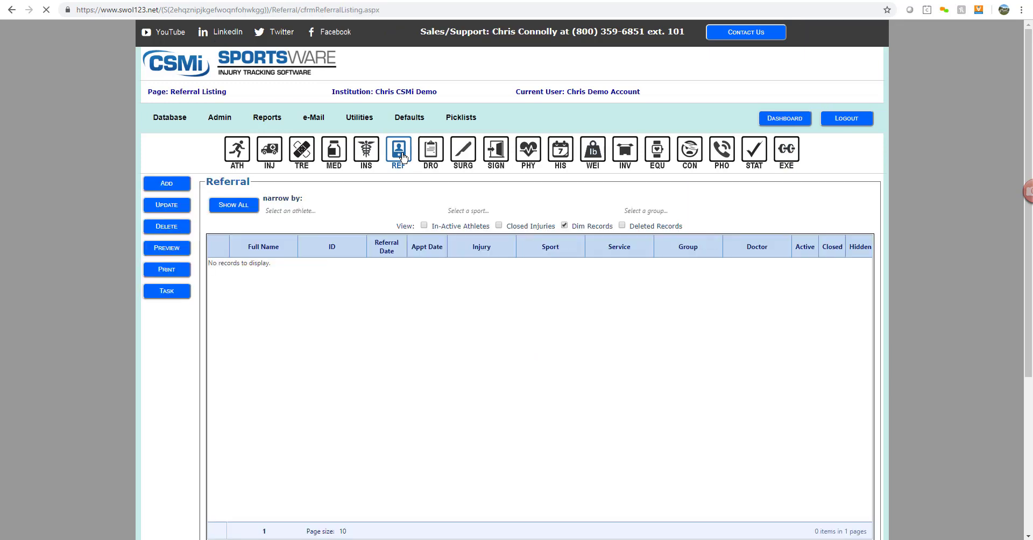
pyautogui.click(321, 211)
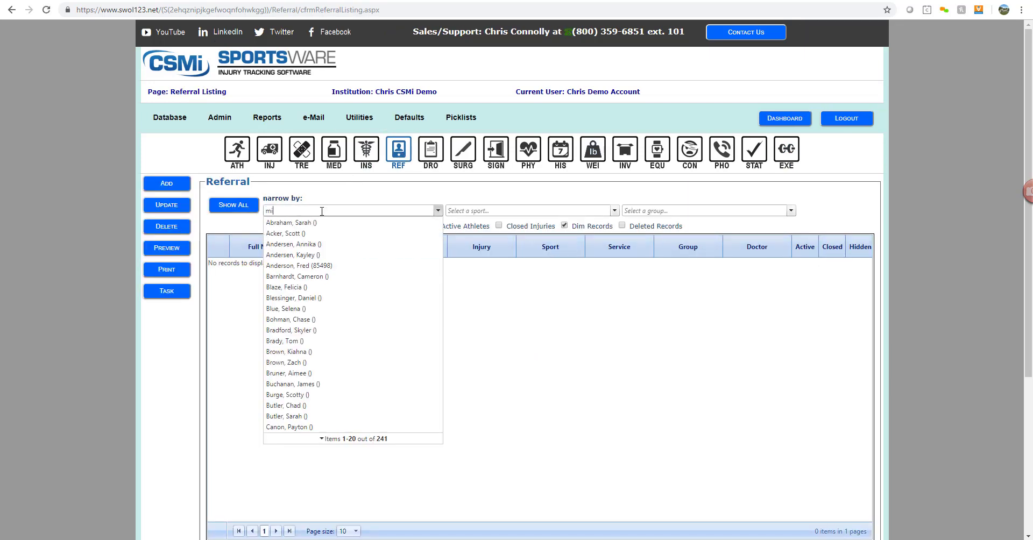
pyautogui.click(287, 224)
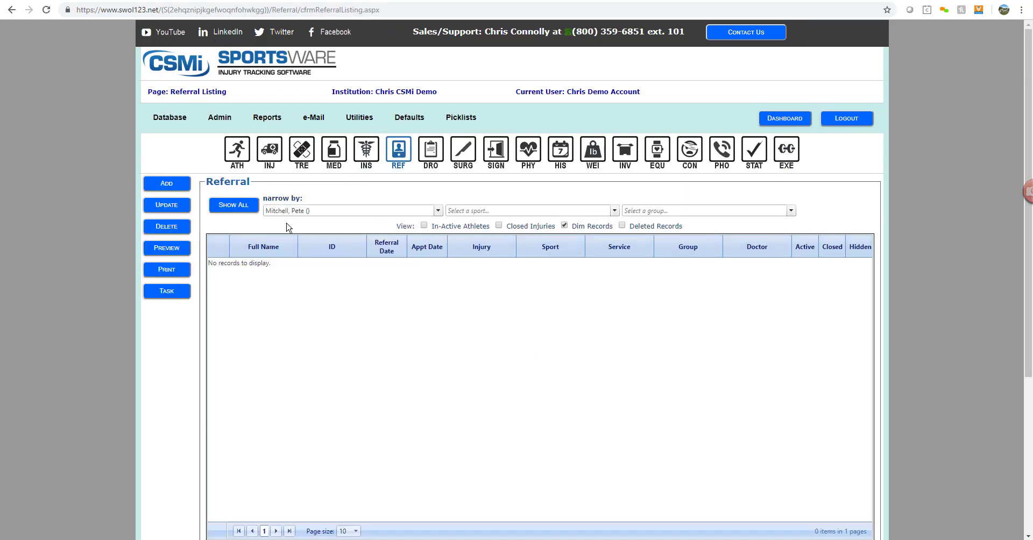
pyautogui.click(166, 183)
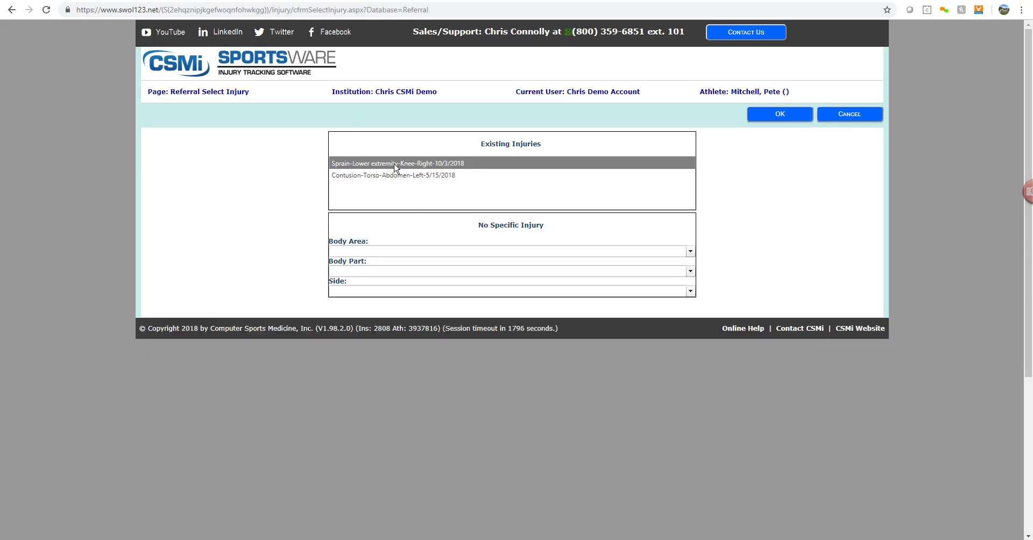
pyautogui.click(778, 115)
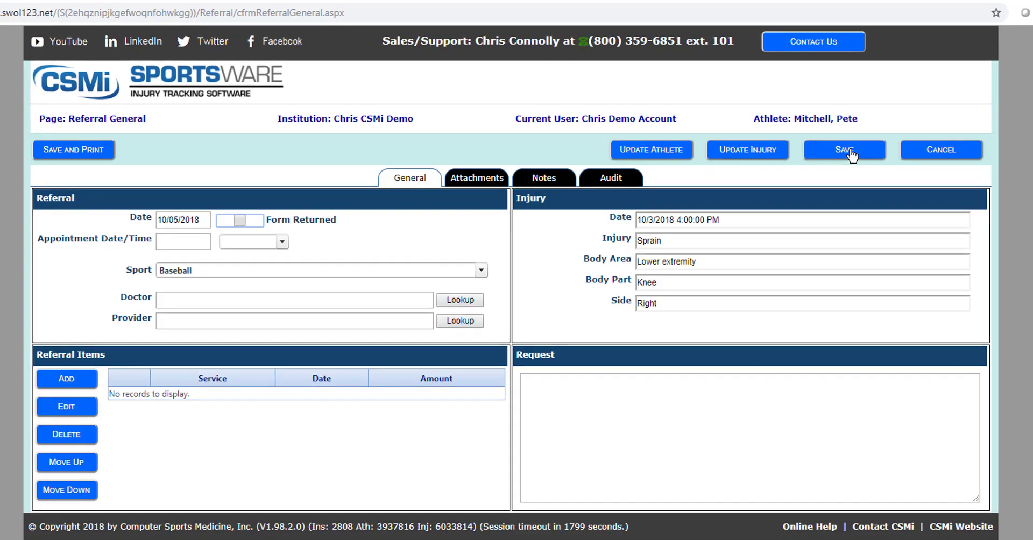
# - Enter the referring doctor's name and 'Mass General Hospi' as the provider
pyautogui.click(237, 299)
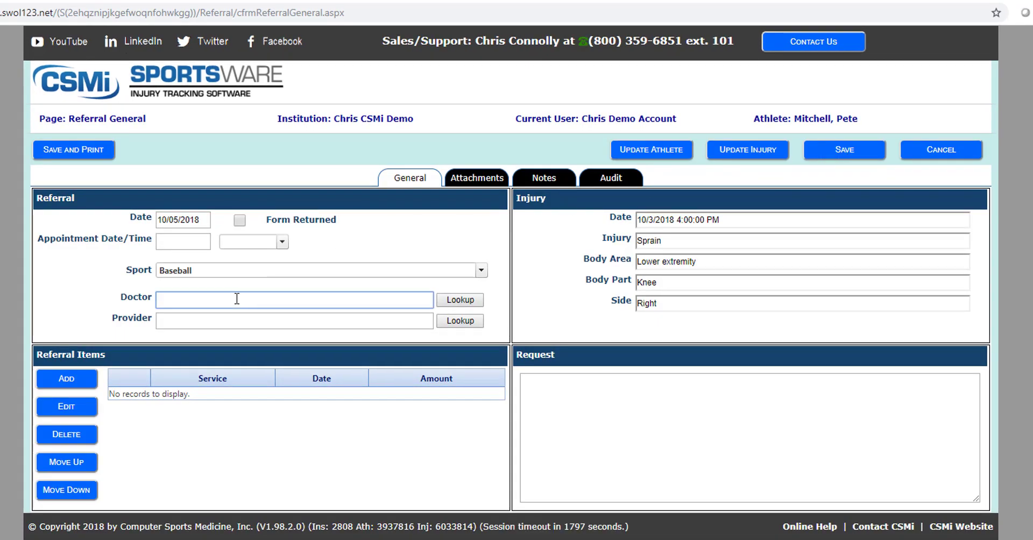
pyautogui.write('Dr. Andrews')
pyautogui.click(182, 320)
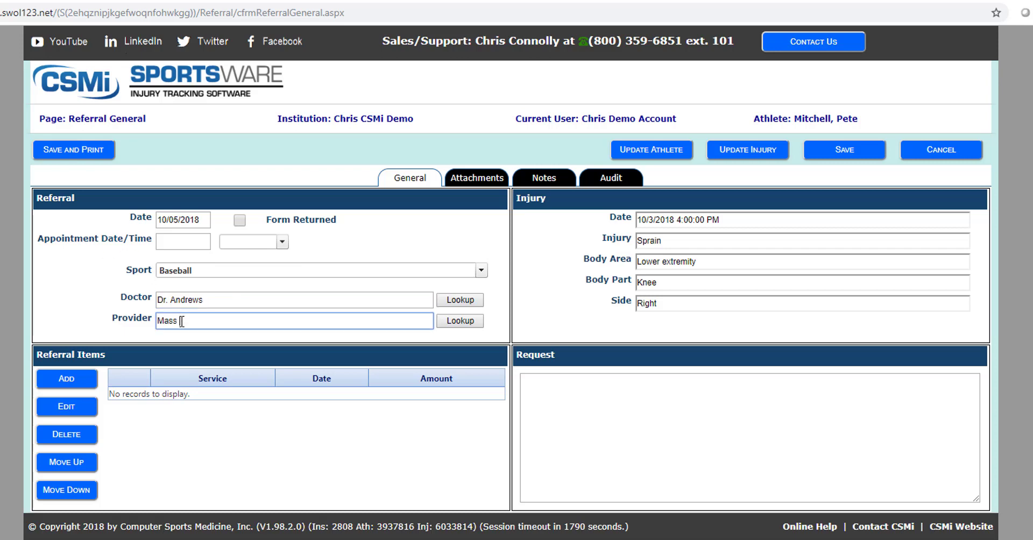
pyautogui.write('Mass General Hospital')
# - Pick the Brigham and Women's Hospital doctor and Sacred Heart Hospital as provider from contact lookups
pyautogui.click(466, 321)
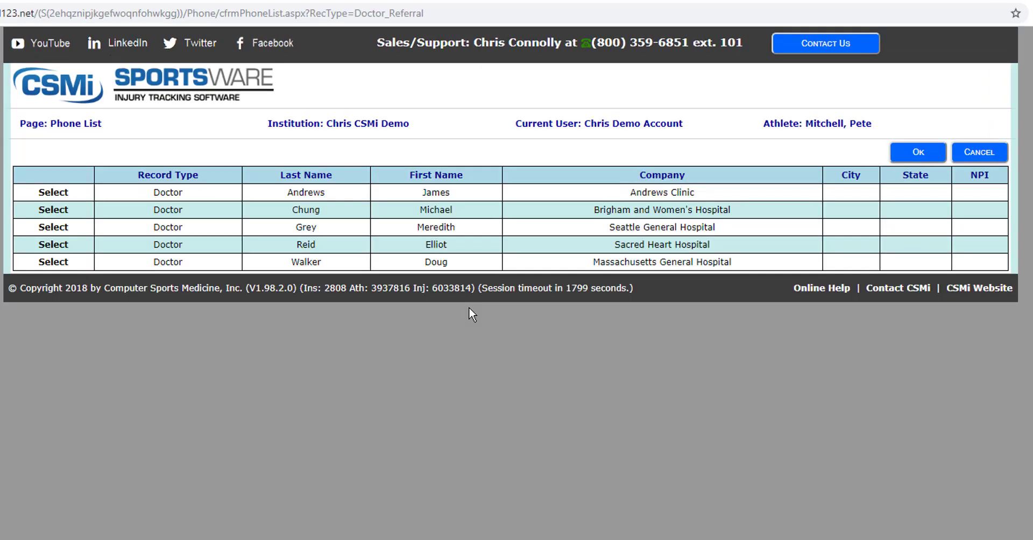
pyautogui.click(49, 211)
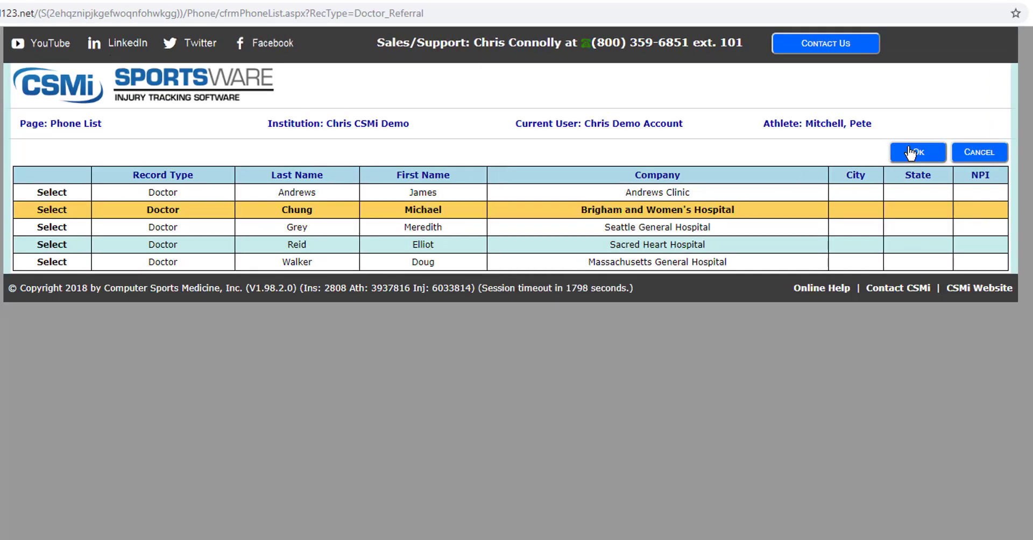
pyautogui.click(918, 153)
pyautogui.click(463, 334)
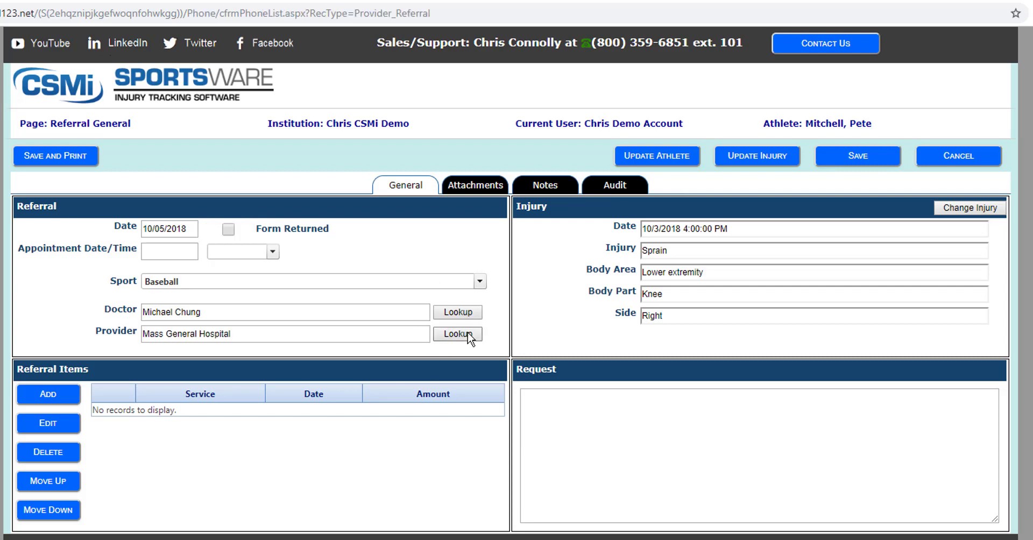
pyautogui.click(52, 245)
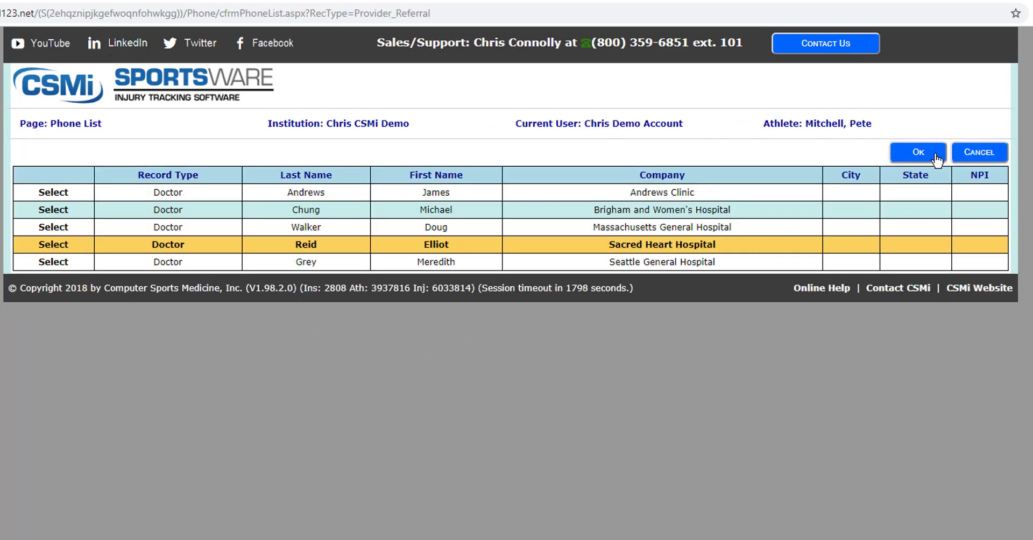
pyautogui.click(918, 153)
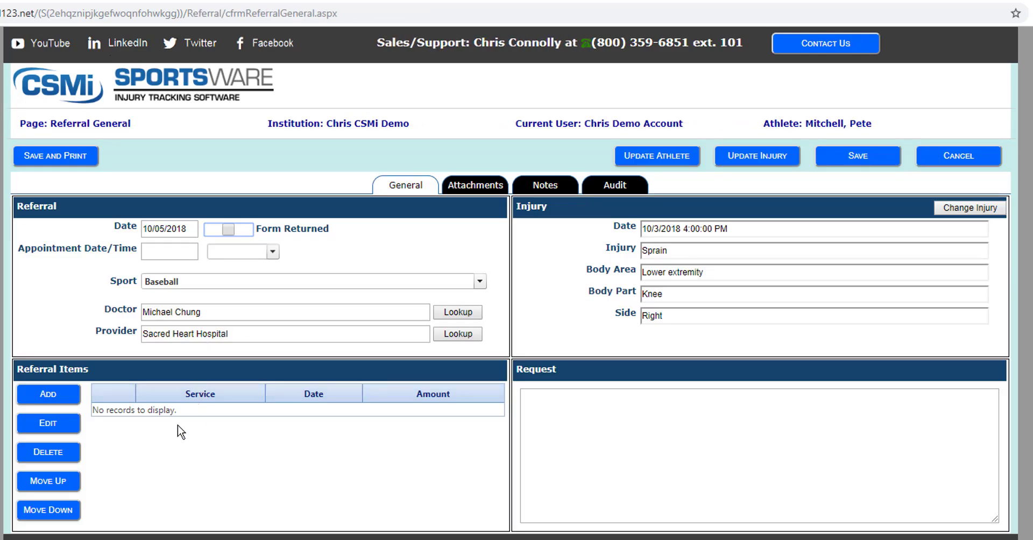
# - Add an Exam referral item dated 10/5/2018 for $250.00
pyautogui.click(51, 396)
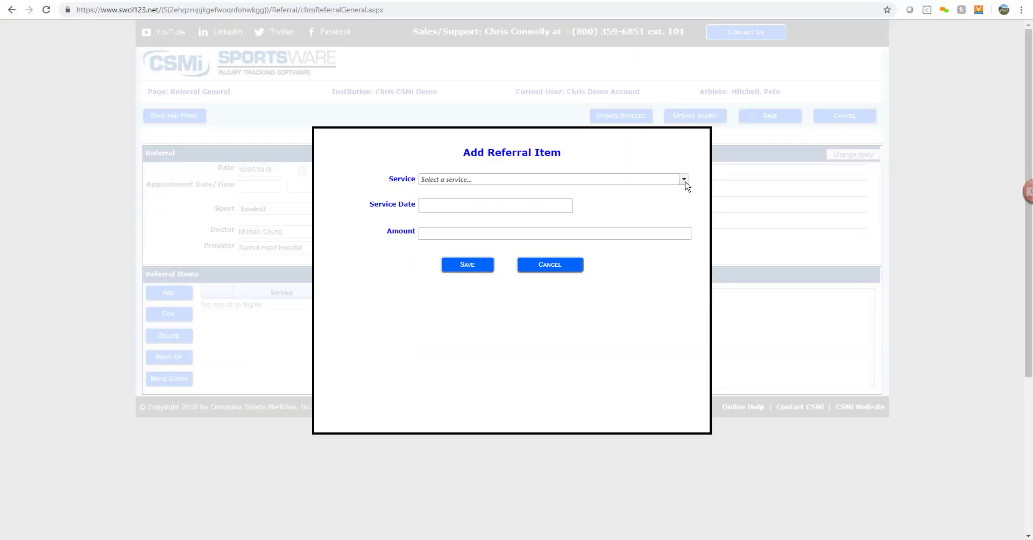
pyautogui.click(685, 183)
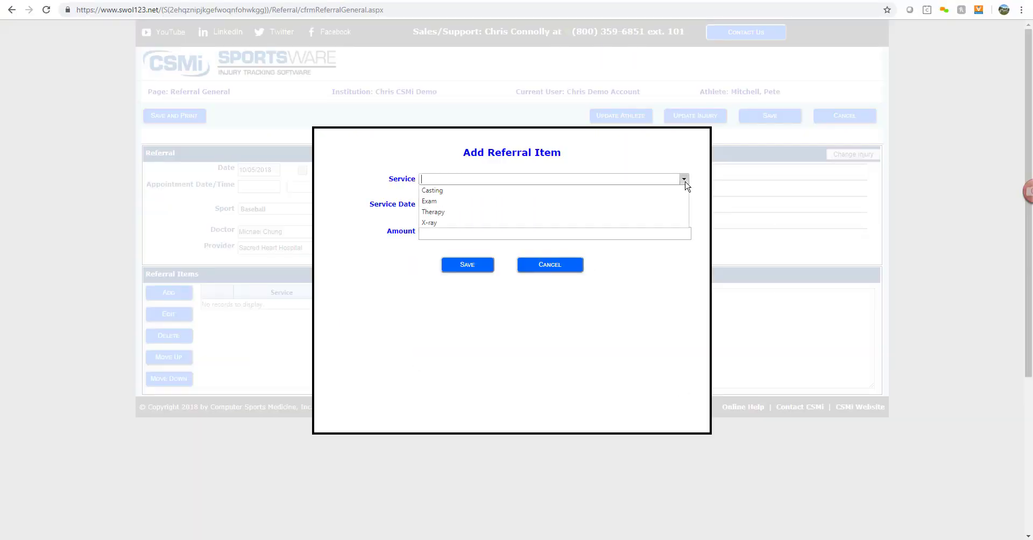
pyautogui.click(668, 224)
pyautogui.click(554, 206)
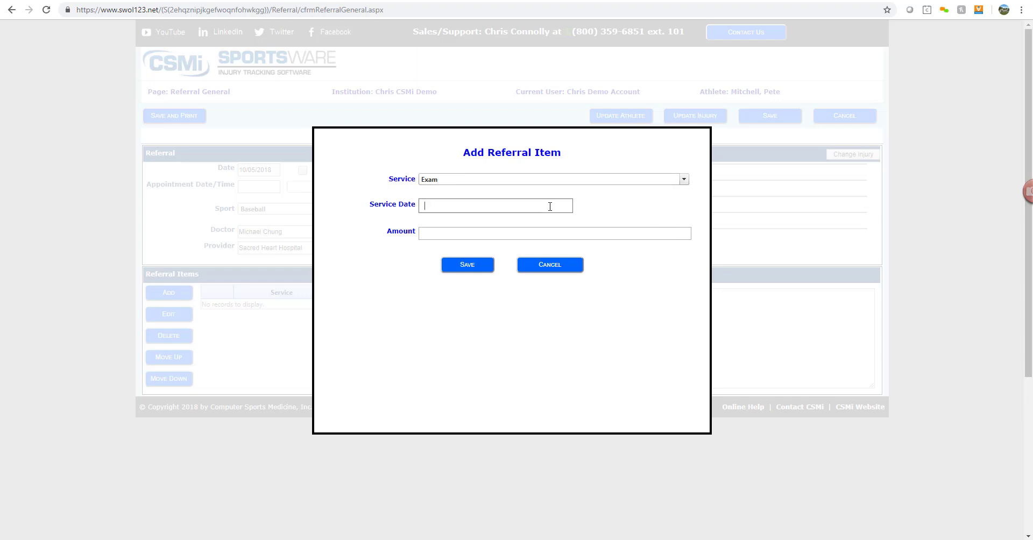
pyautogui.click(544, 256)
pyautogui.click(534, 234)
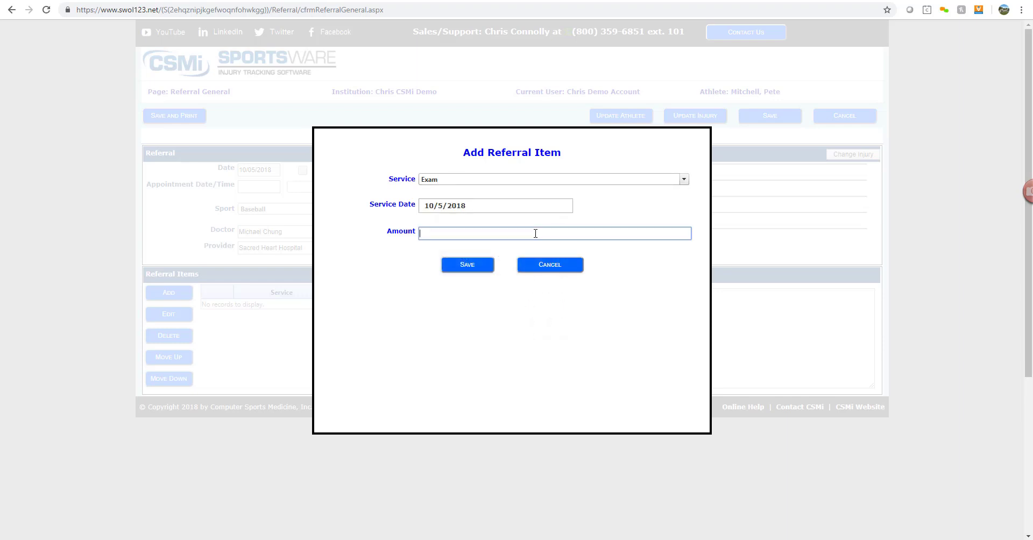
pyautogui.click(483, 266)
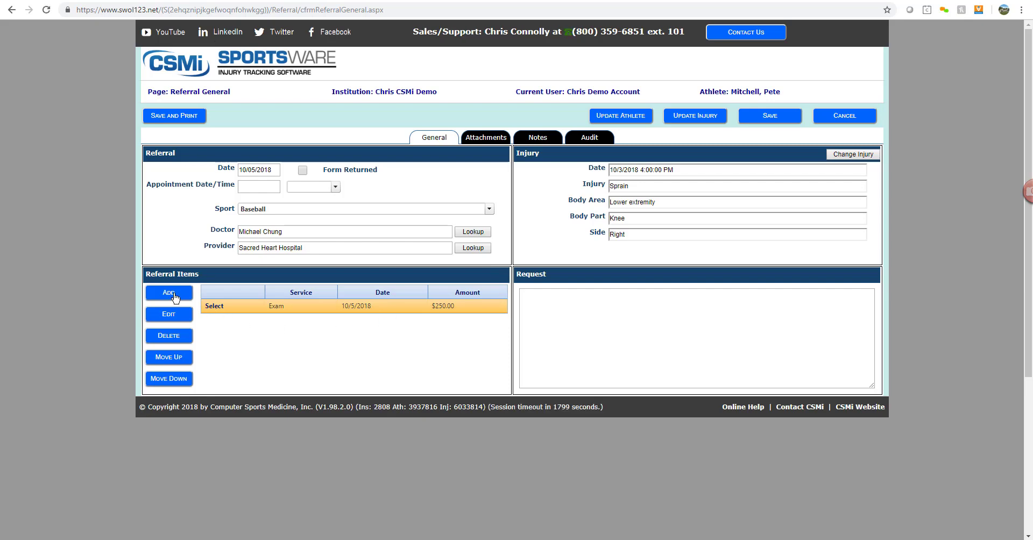
# - Add an X-ray item dated 10/8/2018 and save the referral
pyautogui.click(173, 294)
pyautogui.click(638, 180)
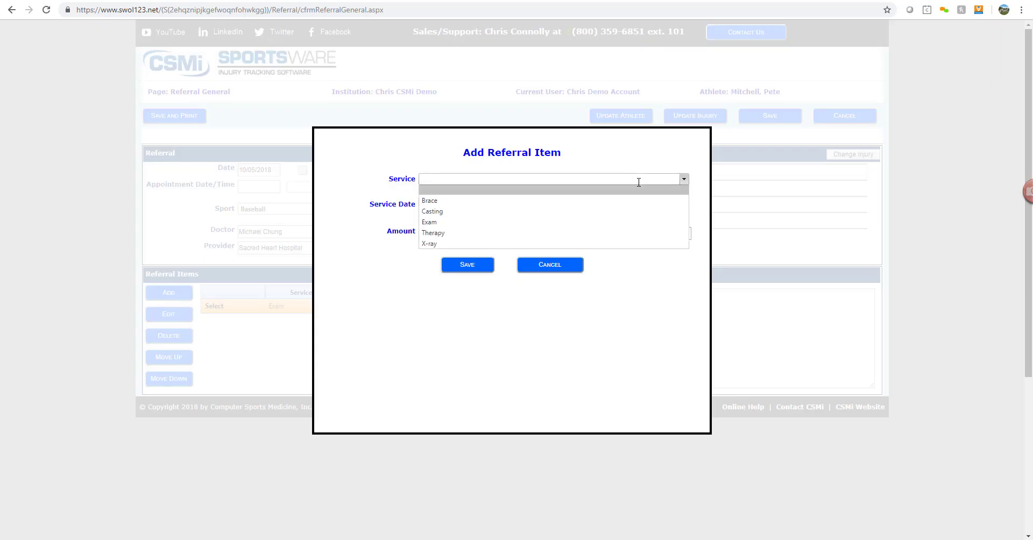
pyautogui.click(615, 244)
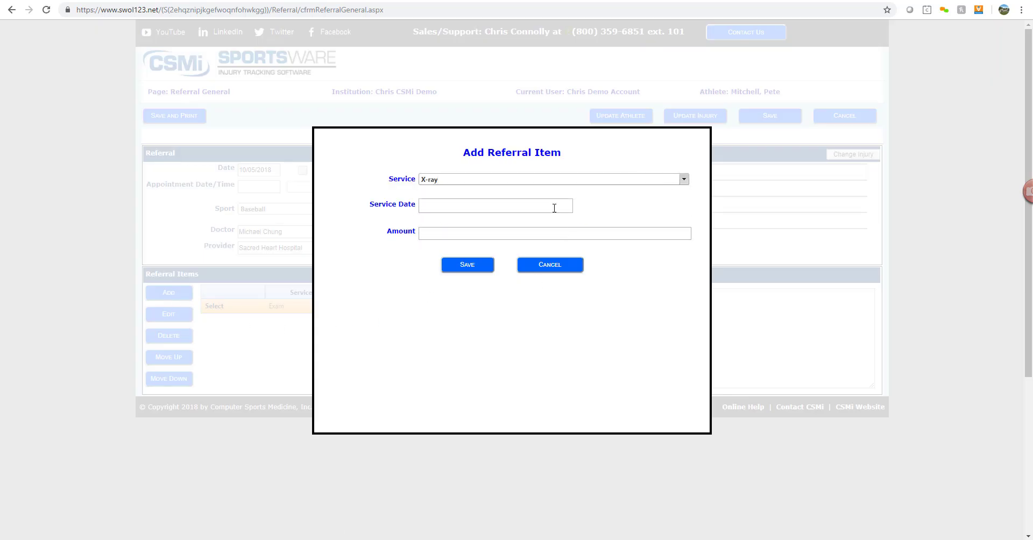
pyautogui.click(553, 206)
pyautogui.click(482, 274)
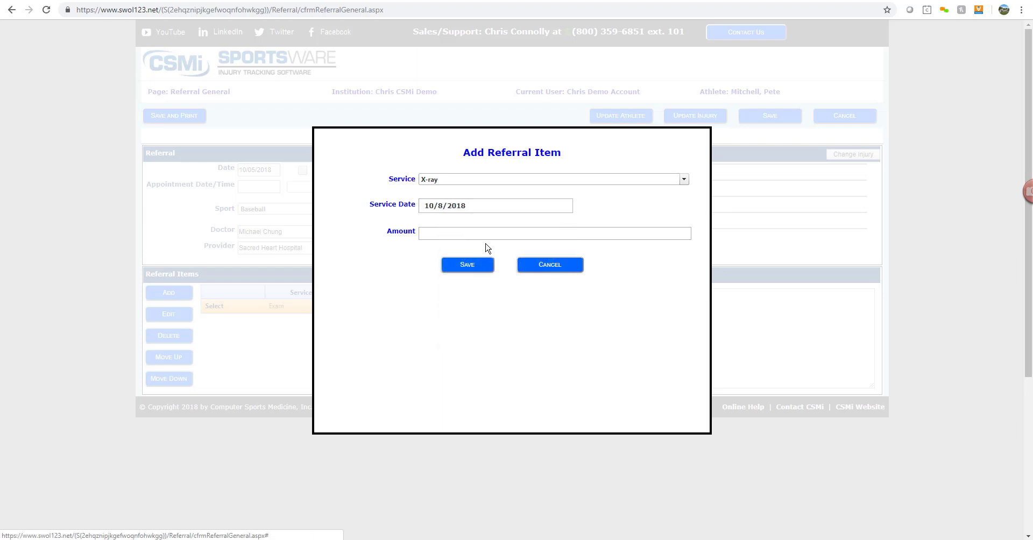
pyautogui.click(488, 236)
pyautogui.click(480, 267)
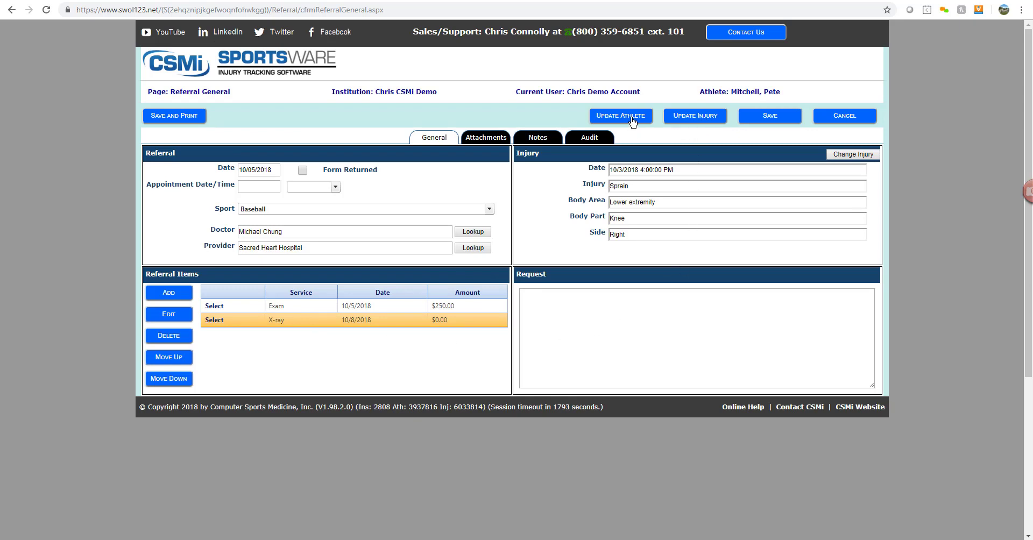
pyautogui.click(771, 117)
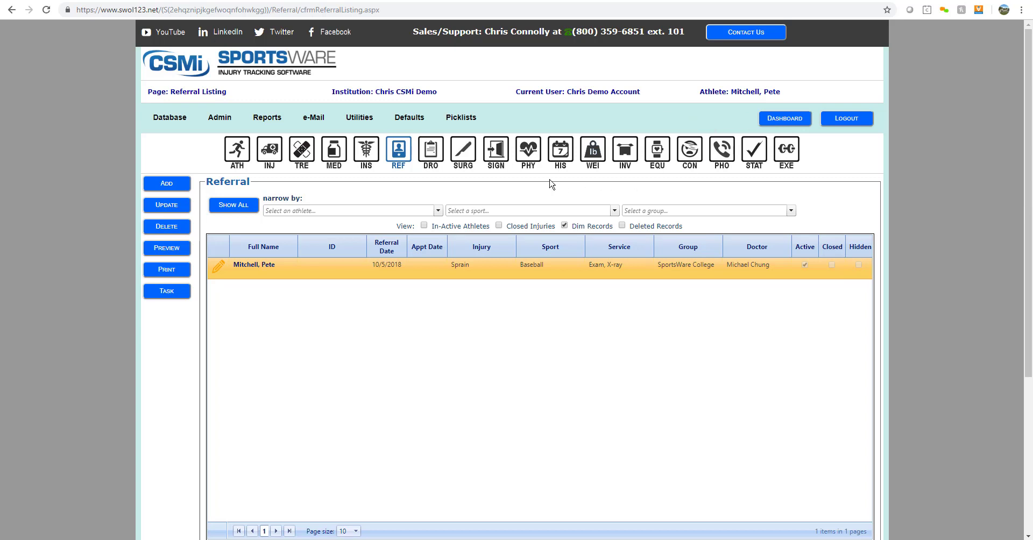
# - Start a new surgery record for the athlete's right-knee sprain
pyautogui.click(458, 156)
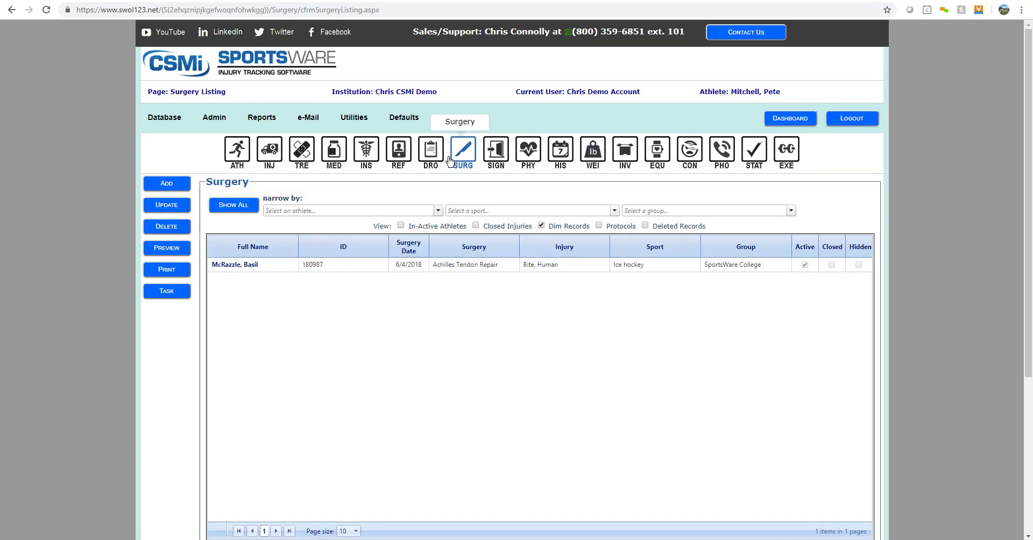
pyautogui.click(291, 212)
pyautogui.write('mi')
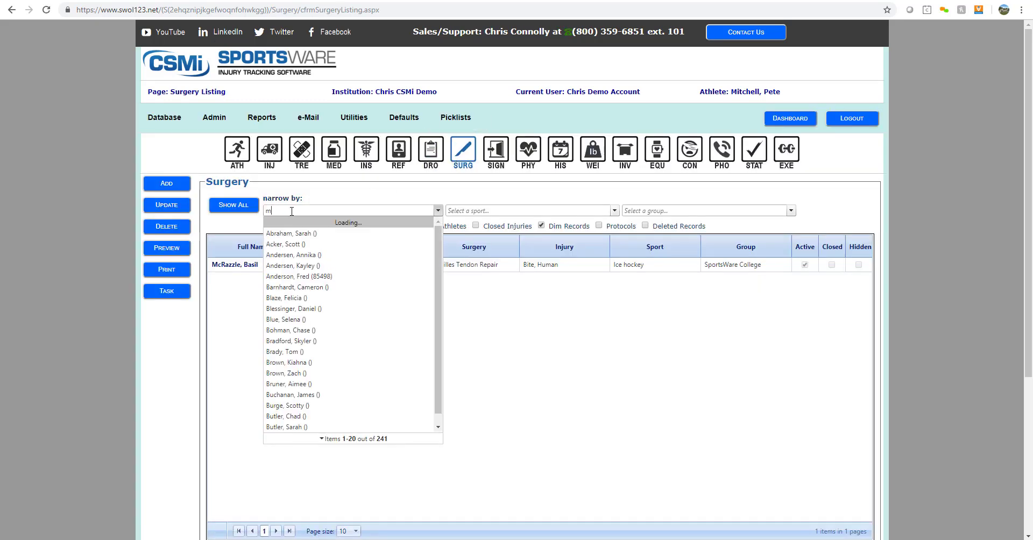
pyautogui.click(289, 243)
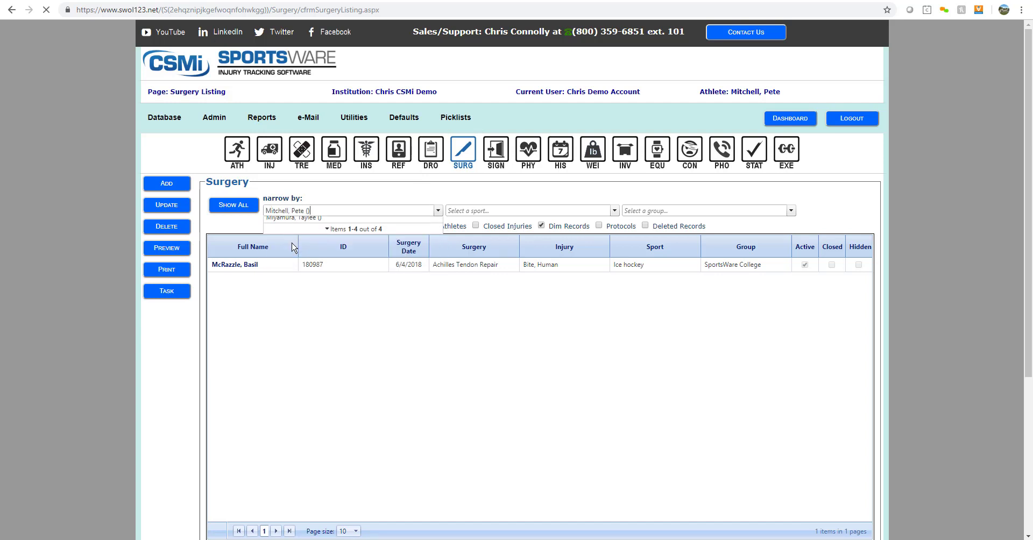
pyautogui.click(173, 184)
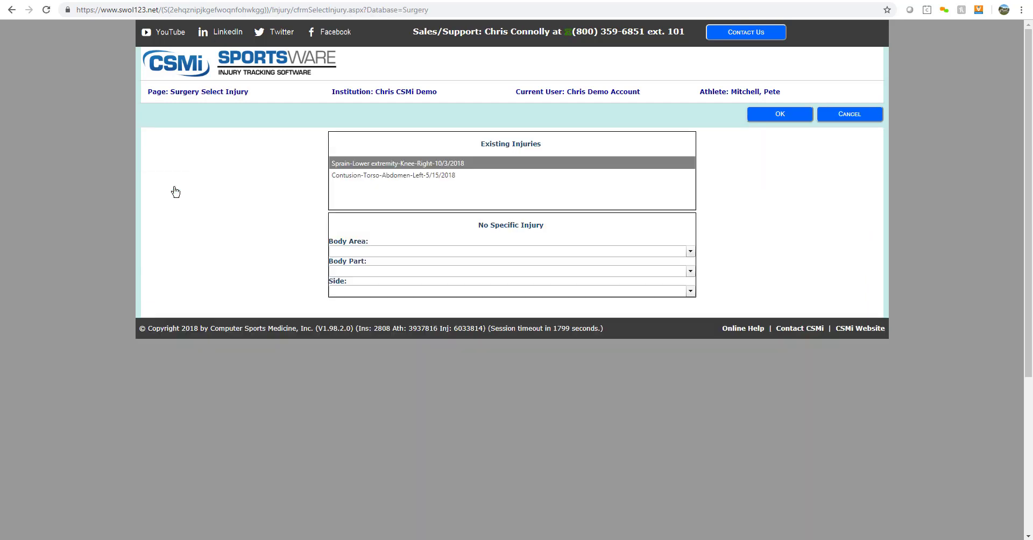
pyautogui.click(428, 163)
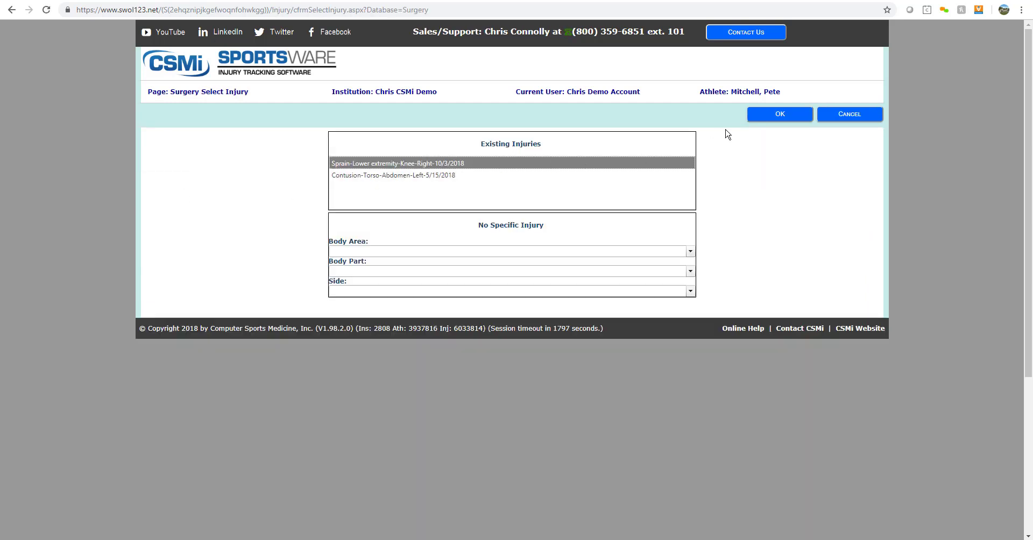
pyautogui.click(780, 114)
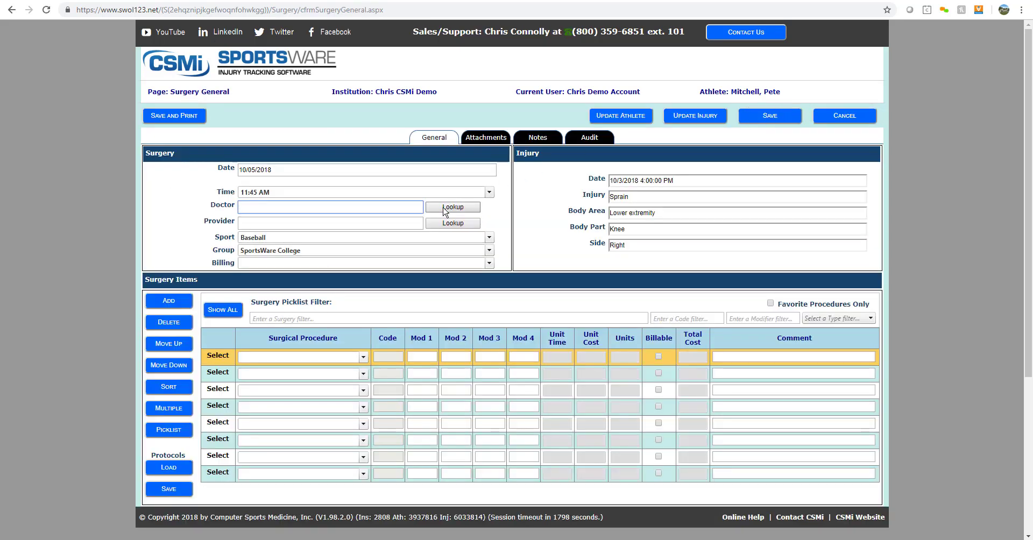
# - Set the operating doctor and Massachusetts General Hospital as provider via the lookups
pyautogui.click(444, 209)
pyautogui.click(172, 161)
pyautogui.click(807, 112)
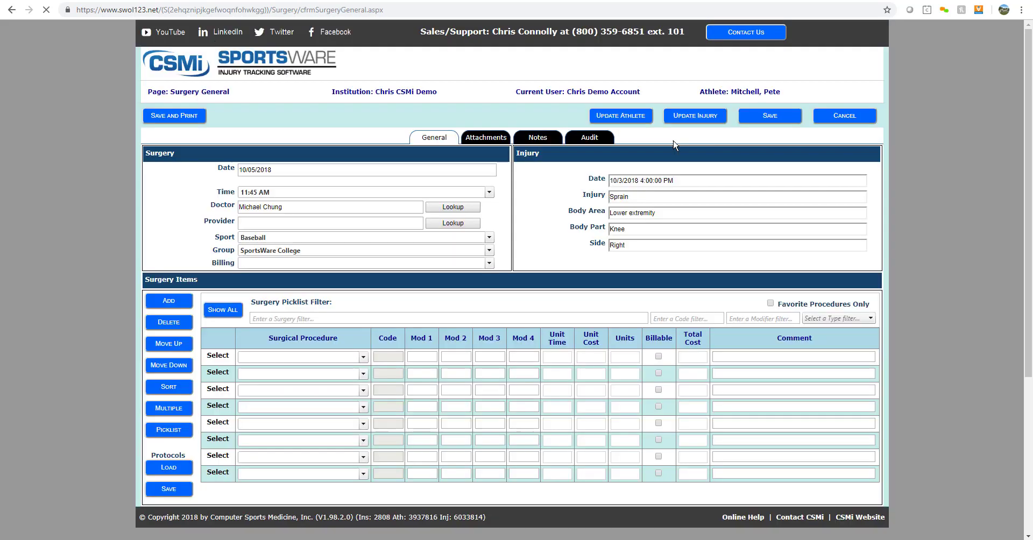
pyautogui.click(452, 223)
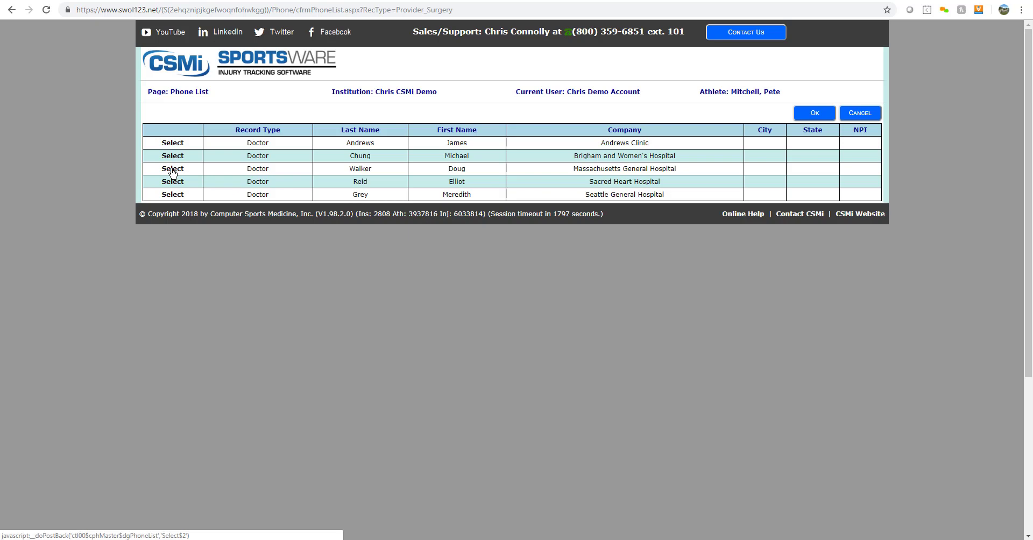
pyautogui.click(173, 169)
pyautogui.click(829, 114)
# - Set the procedure to Knee- Anterior Cruciate Ligament Repair and save the surgery
pyautogui.click(363, 356)
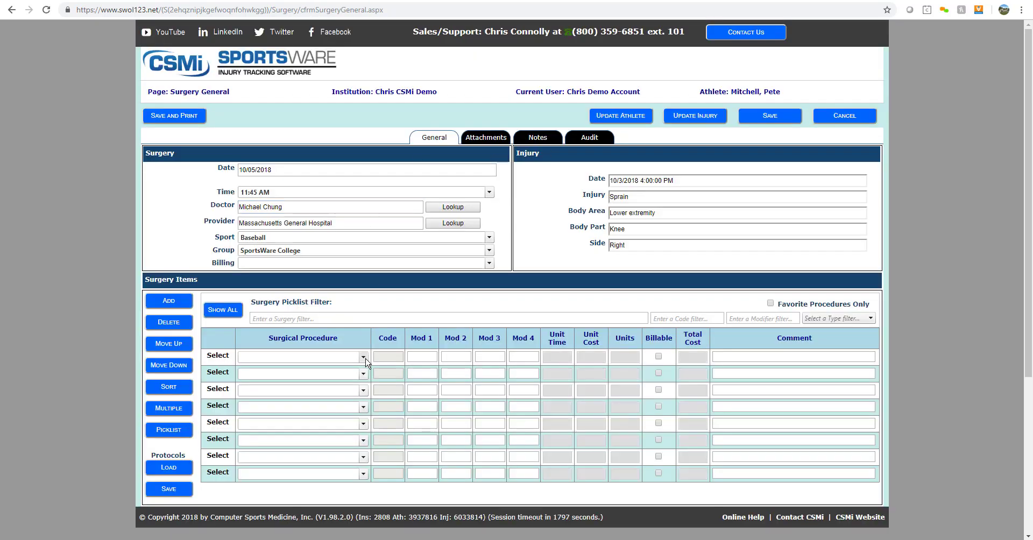
pyautogui.moveTo(364, 104); pyautogui.dragTo(373, 189)
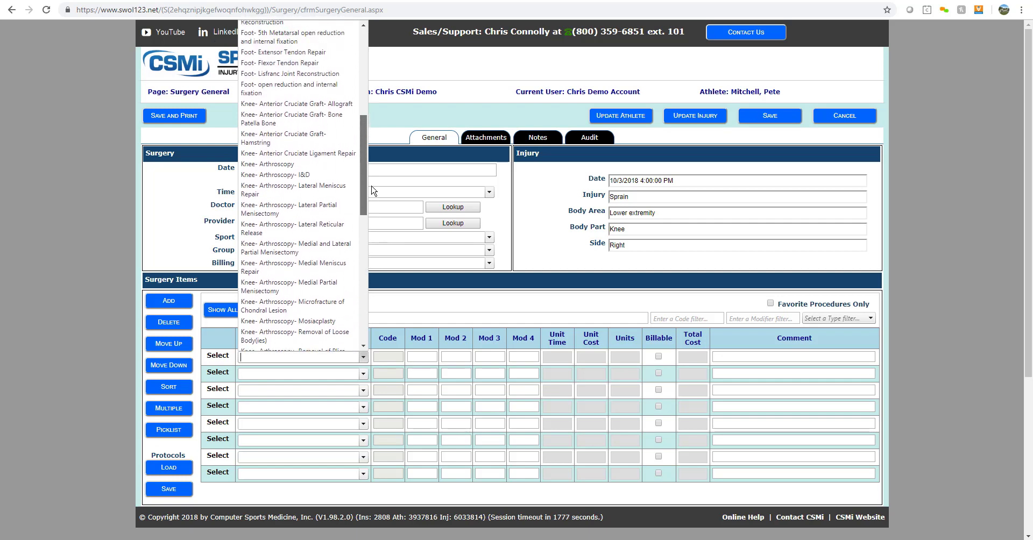
pyautogui.click(345, 153)
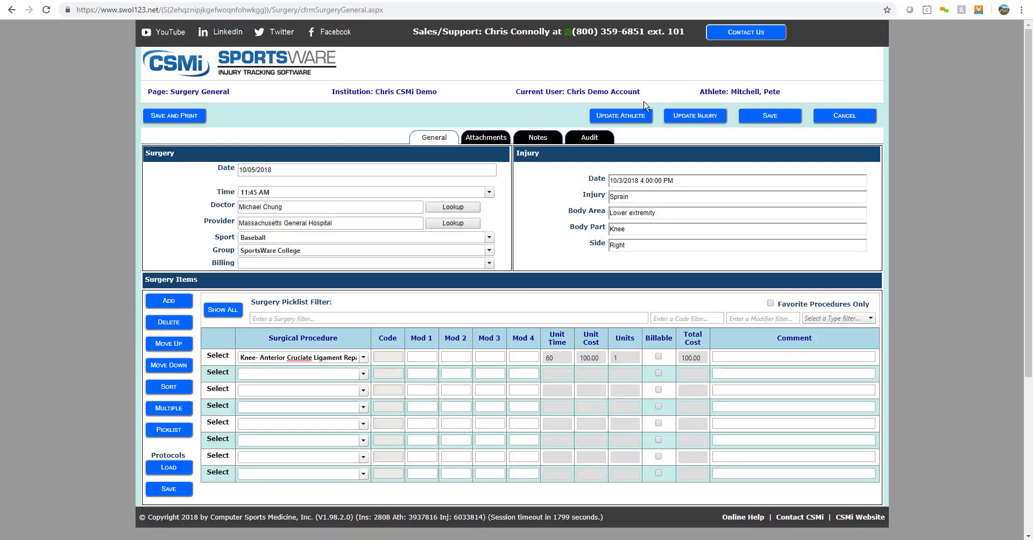
pyautogui.click(780, 116)
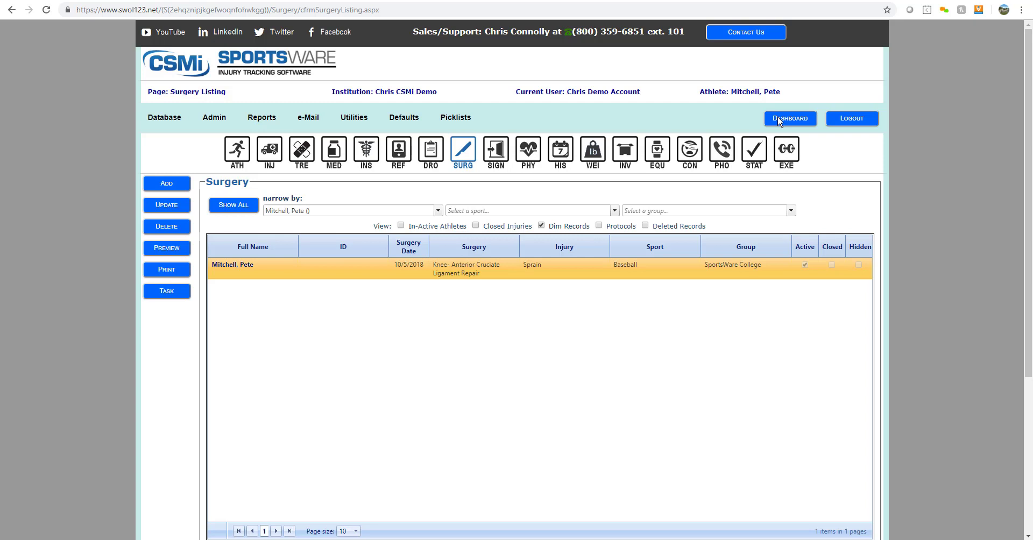
# - Save a Crutch sign-out for the right-knee sprain, naming the staff member who signed it out
pyautogui.click(496, 155)
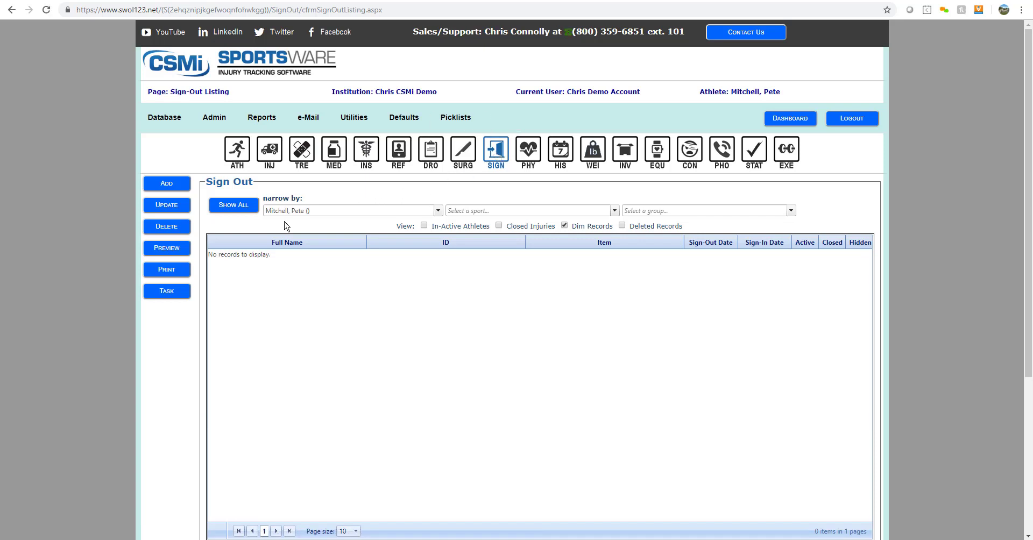
pyautogui.click(166, 184)
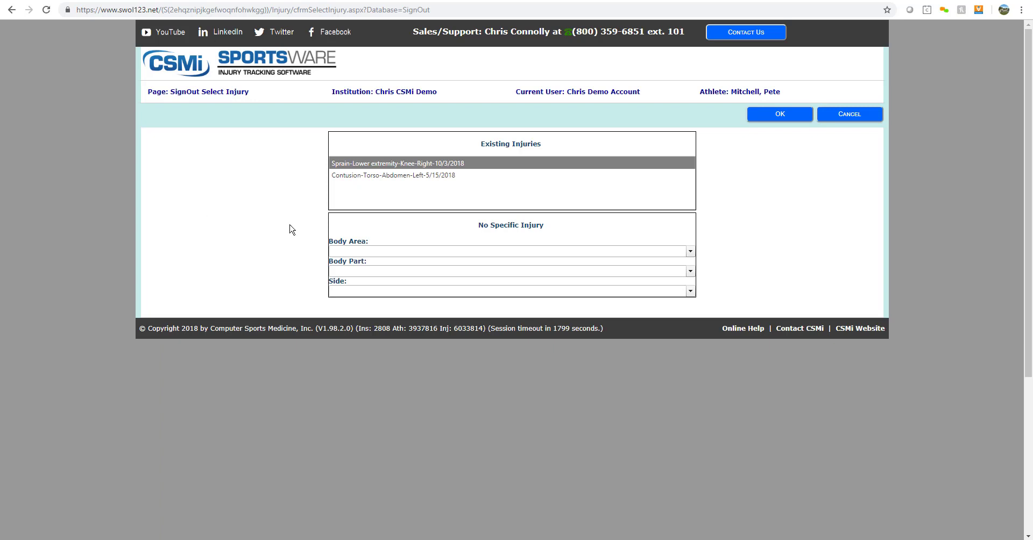
pyautogui.click(406, 167)
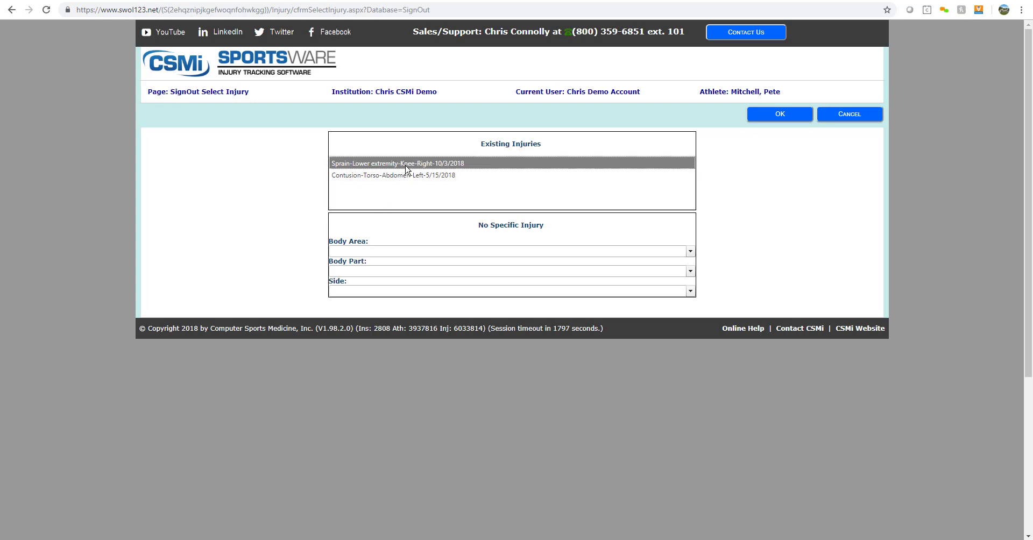
pyautogui.click(781, 114)
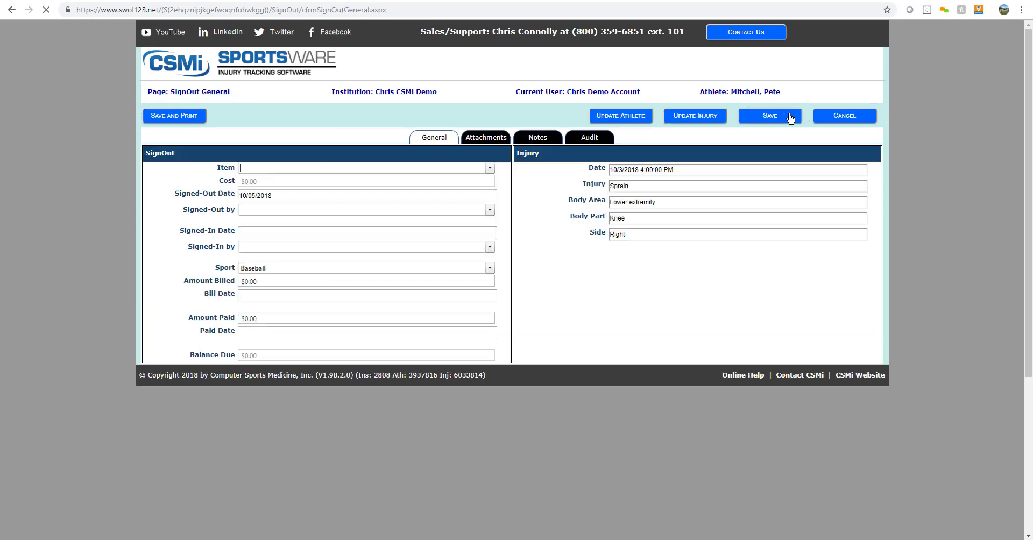
pyautogui.click(490, 169)
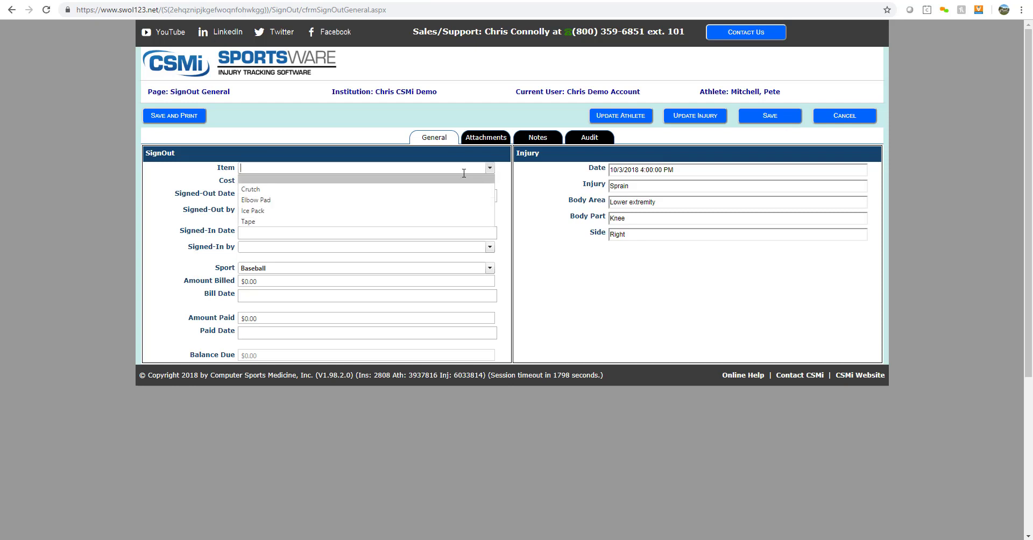
pyautogui.click(444, 189)
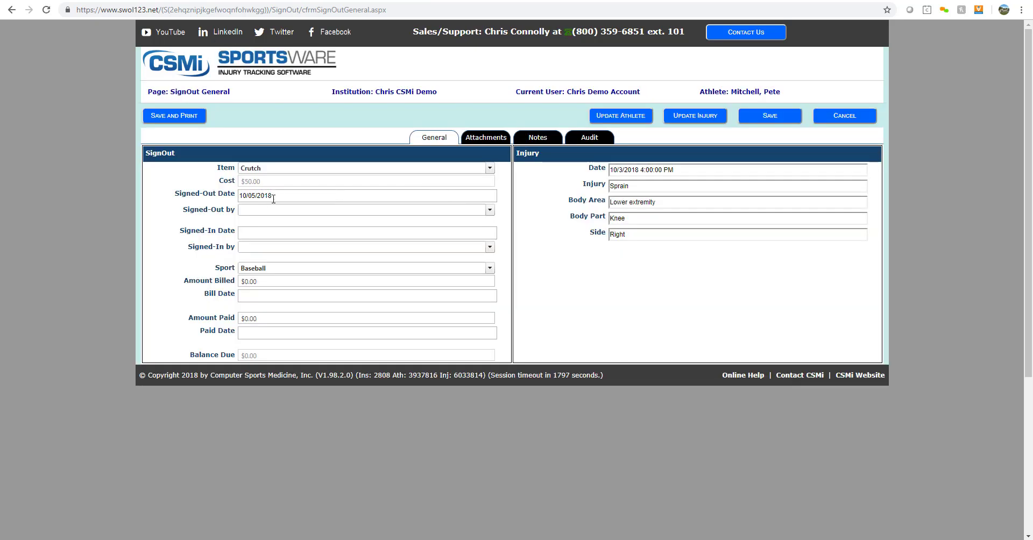
pyautogui.click(489, 210)
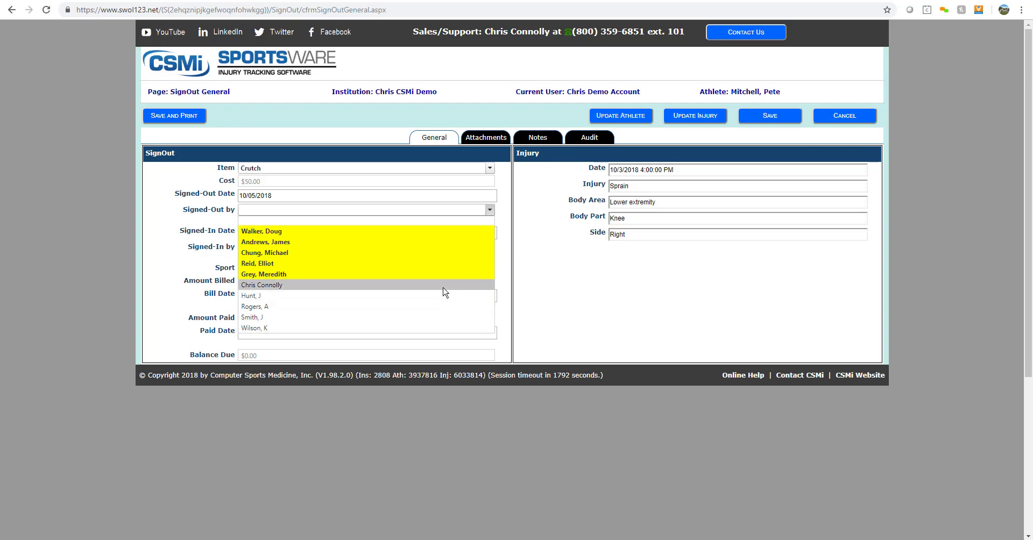
pyautogui.click(445, 285)
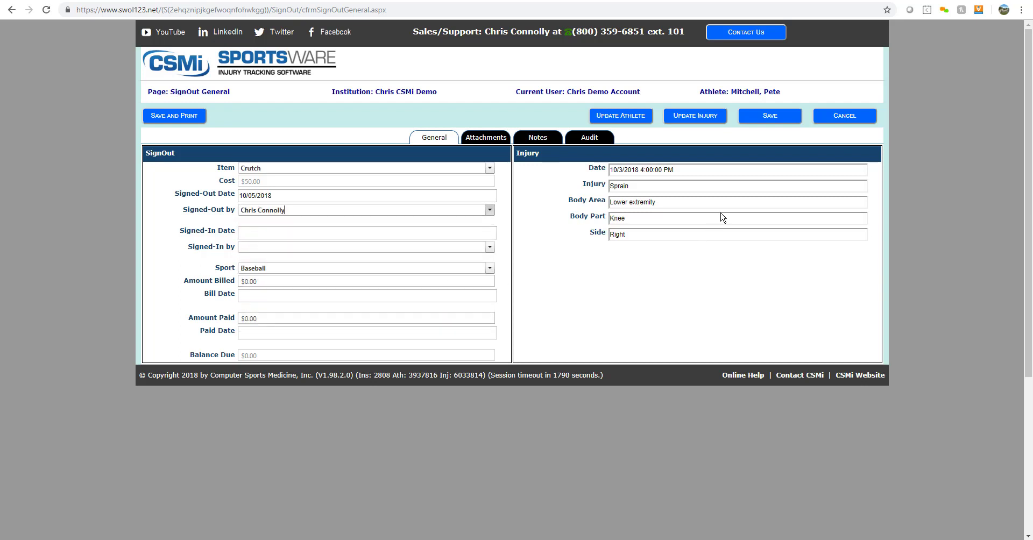
pyautogui.click(776, 117)
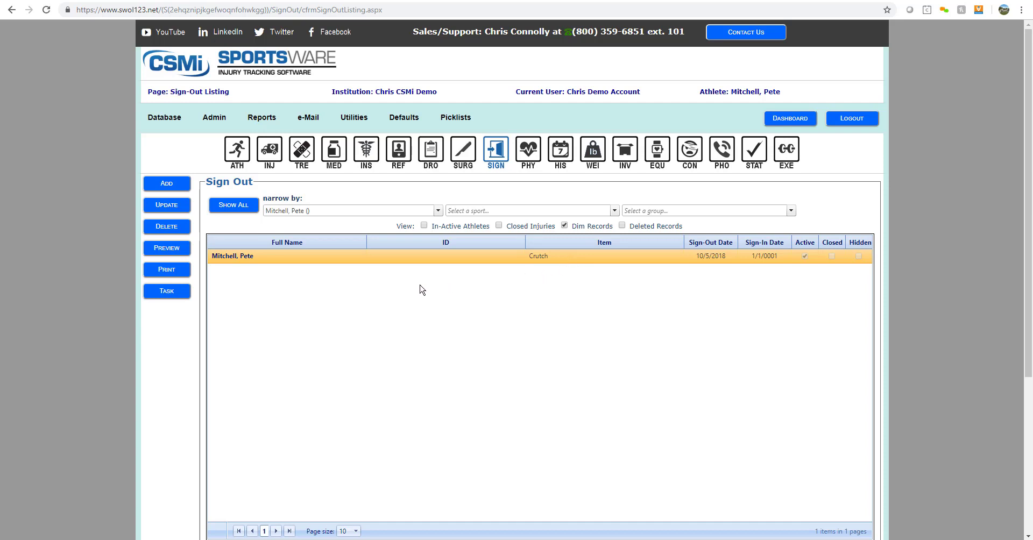
# - Print the SignOut Outstanding report for Baseball as a PDF, then close back to sign-outs
pyautogui.moveTo(269, 118)
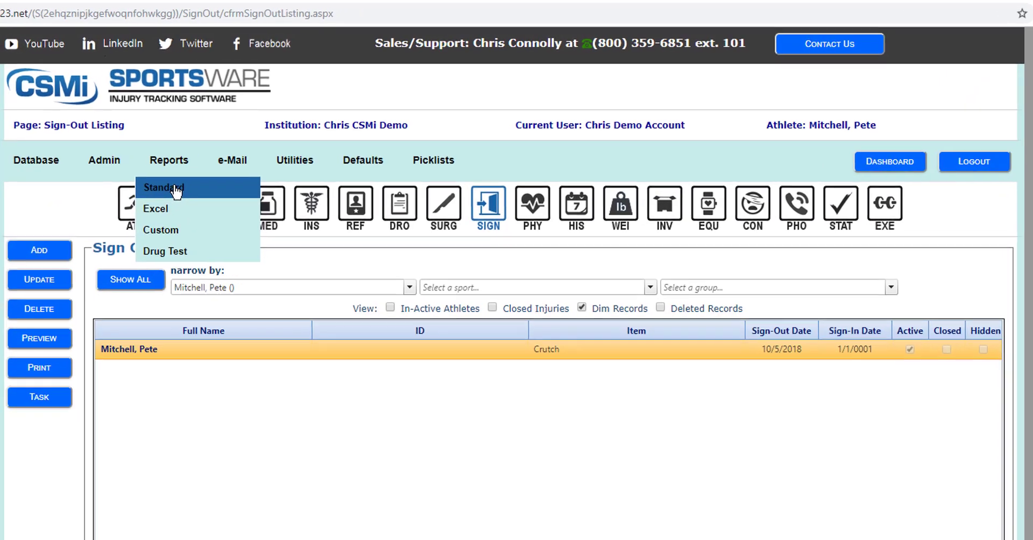
pyautogui.click(176, 189)
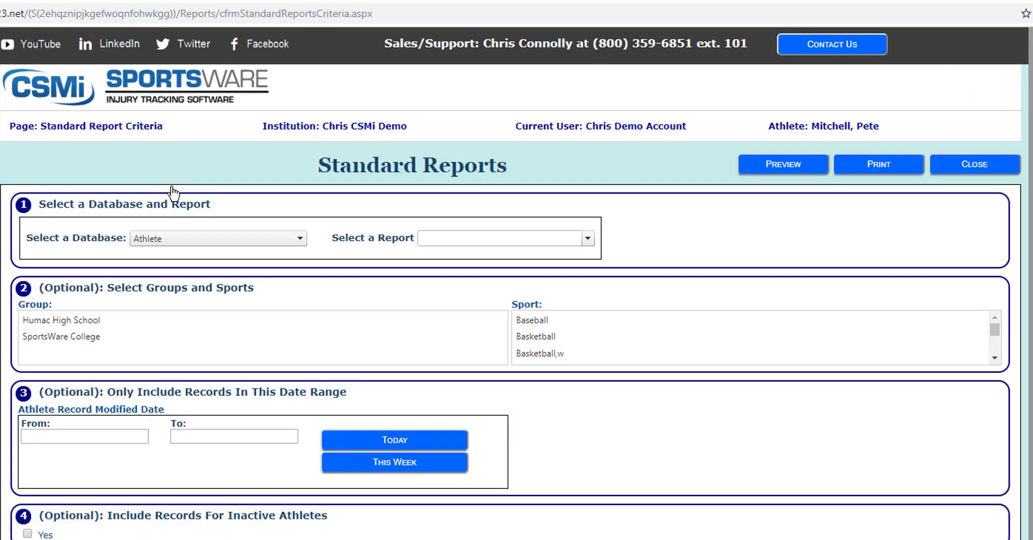
pyautogui.click(217, 242)
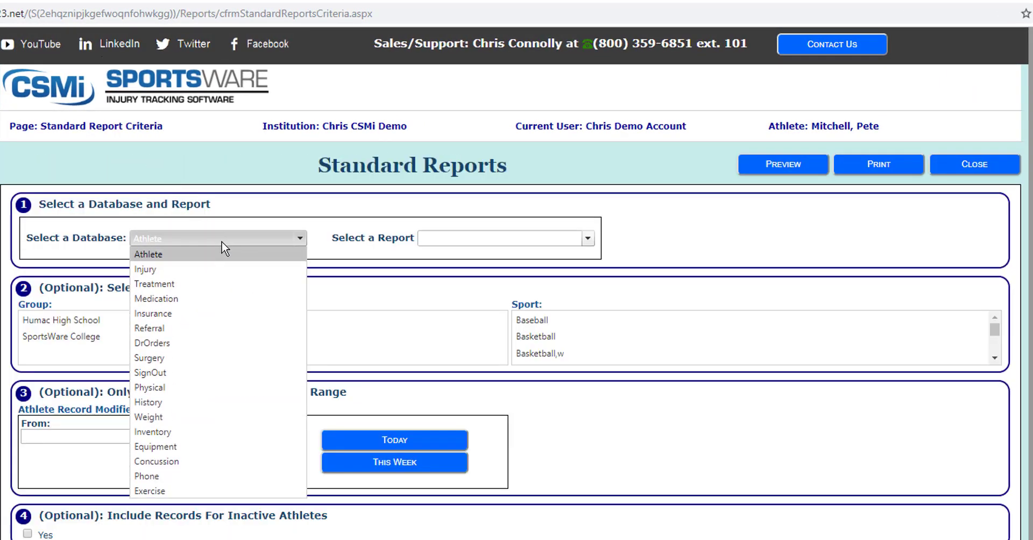
pyautogui.click(193, 373)
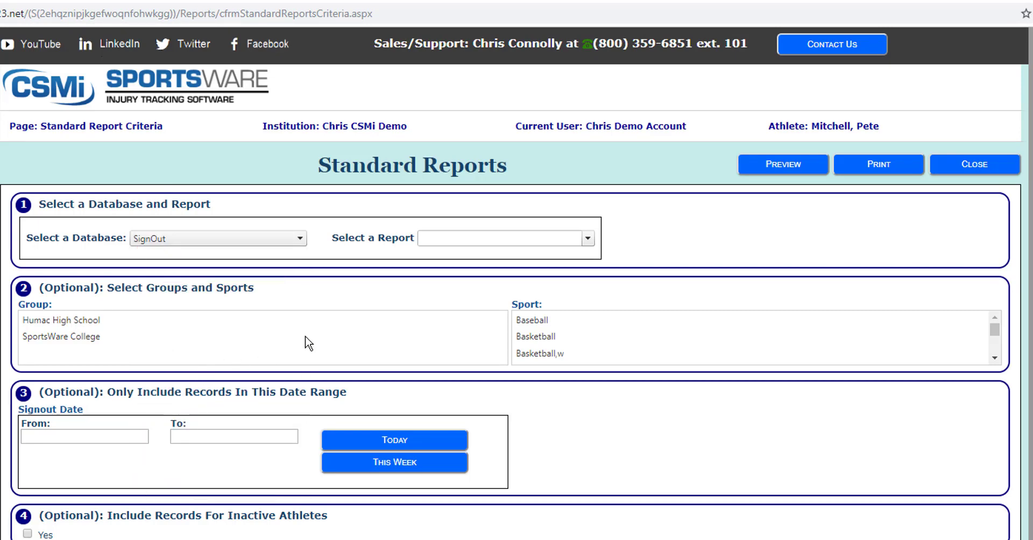
pyautogui.click(588, 238)
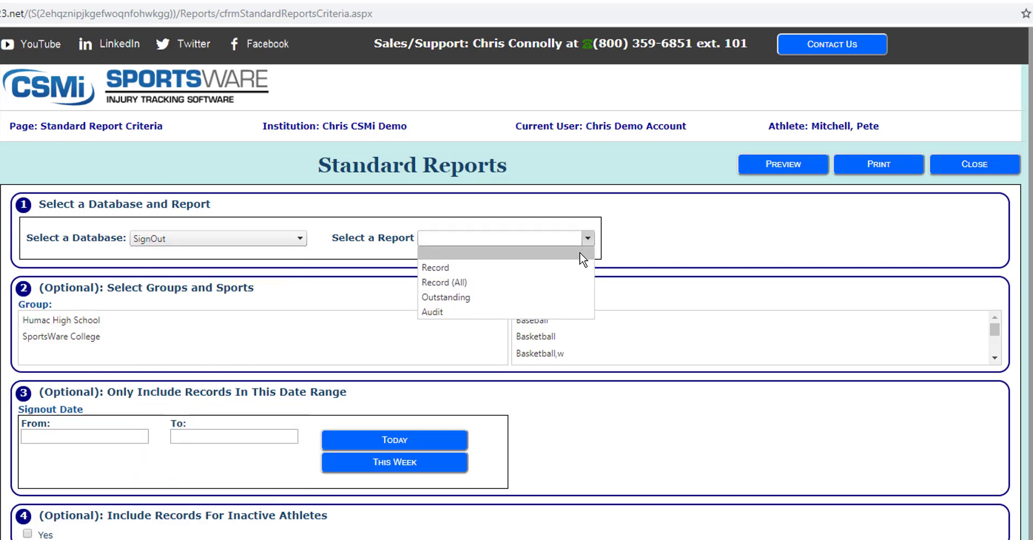
pyautogui.click(560, 296)
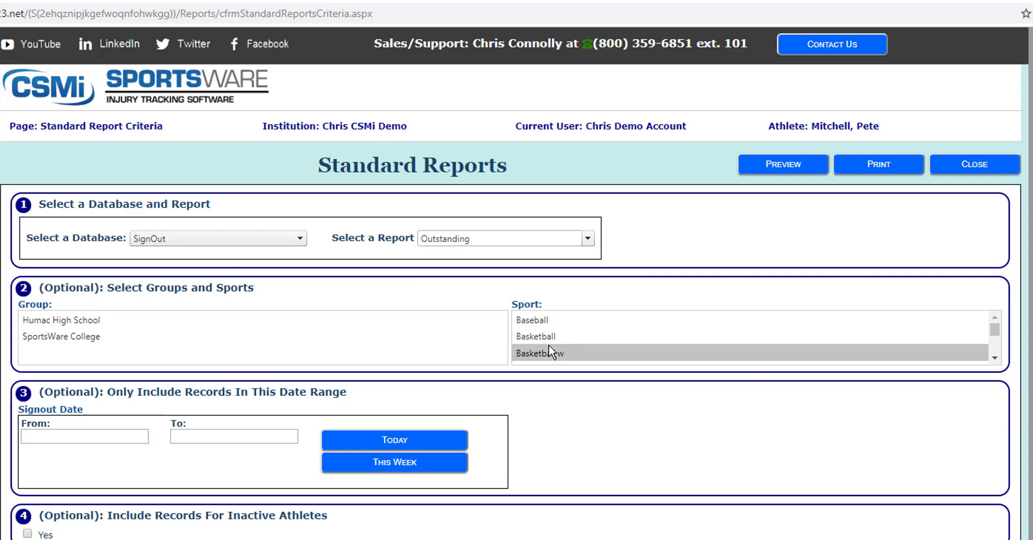
pyautogui.click(611, 319)
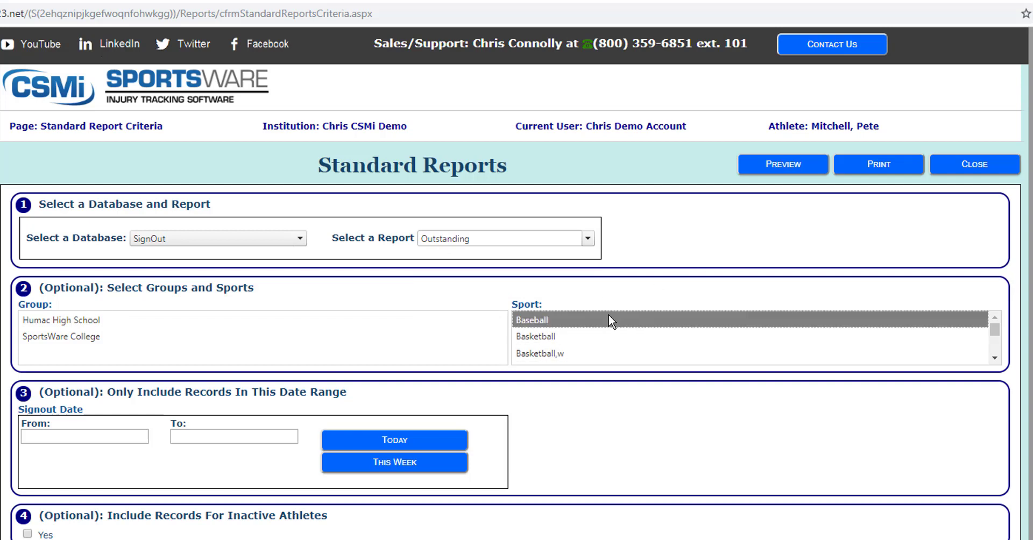
pyautogui.click(867, 165)
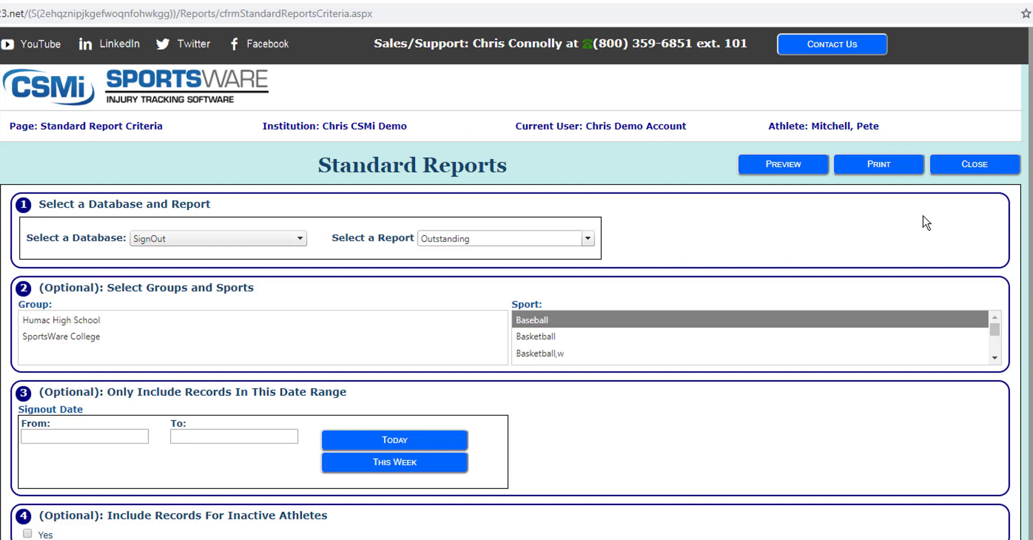
pyautogui.click(975, 170)
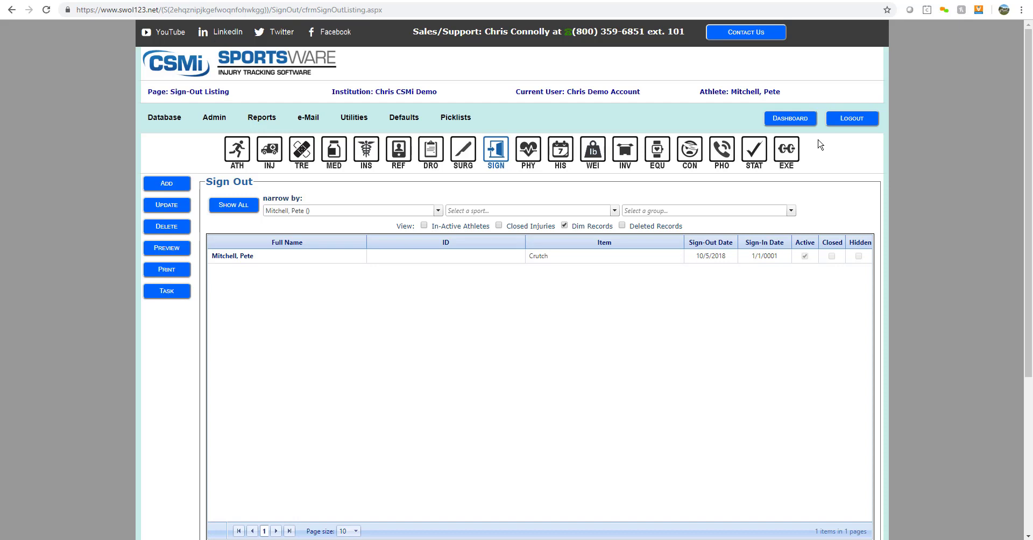
# - For the athlete's 9/30/2018 concussion injury, begin a SAC/SCAT assessment using word list A
pyautogui.click(690, 152)
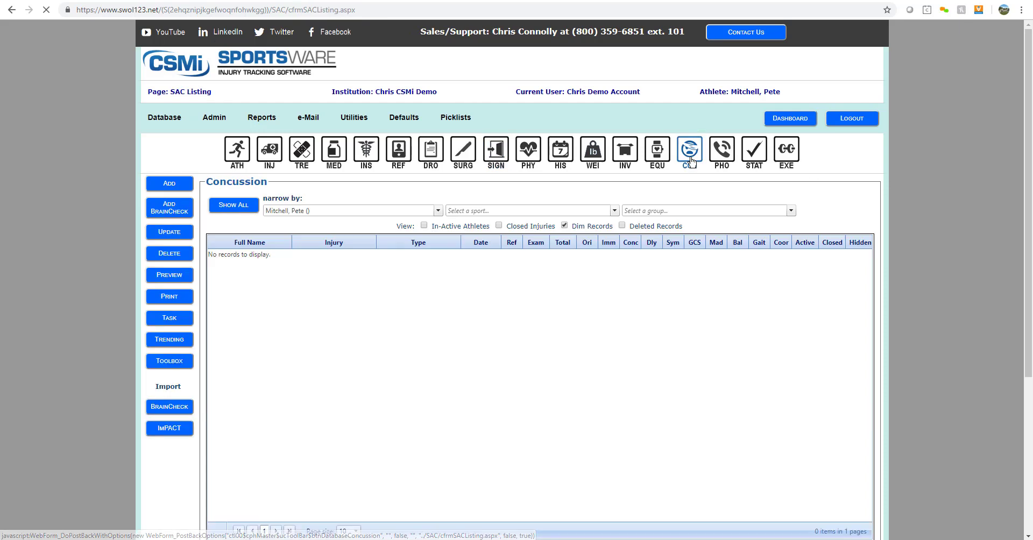
pyautogui.click(438, 210)
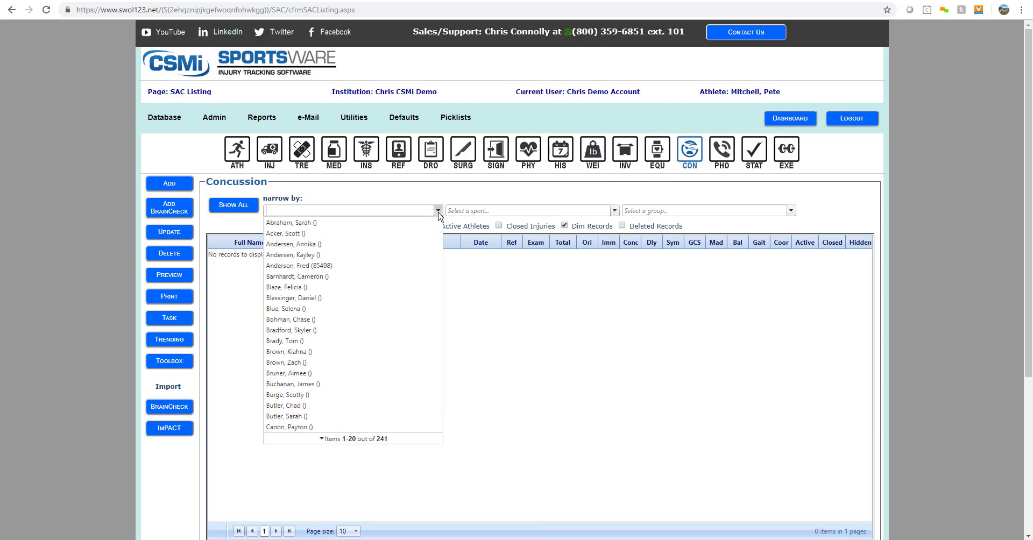
pyautogui.click(323, 265)
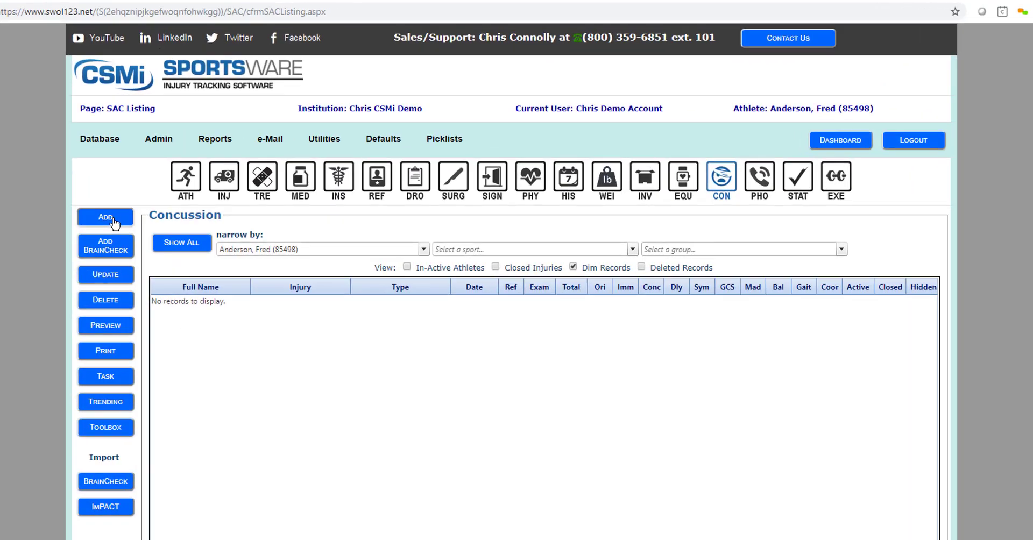
pyautogui.click(114, 219)
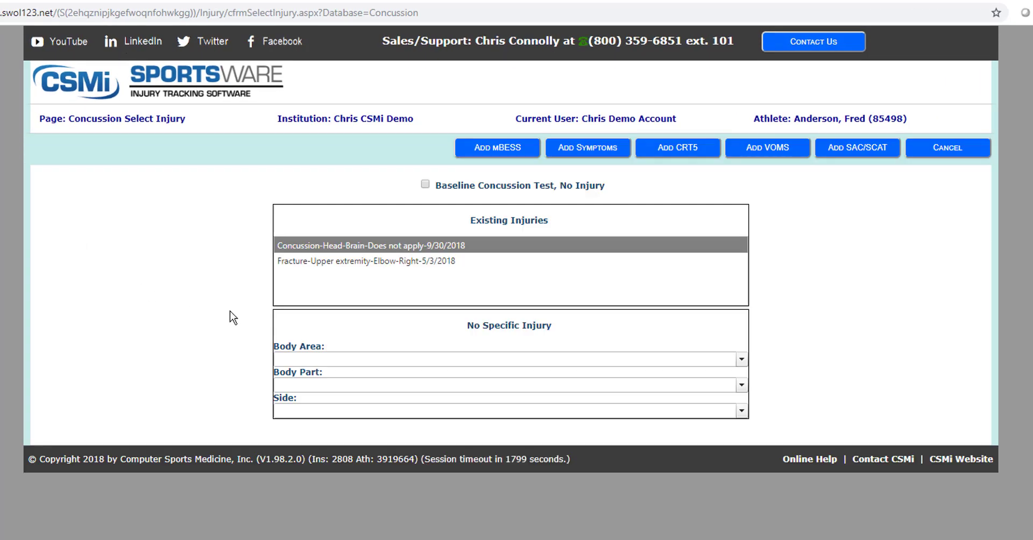
pyautogui.click(376, 247)
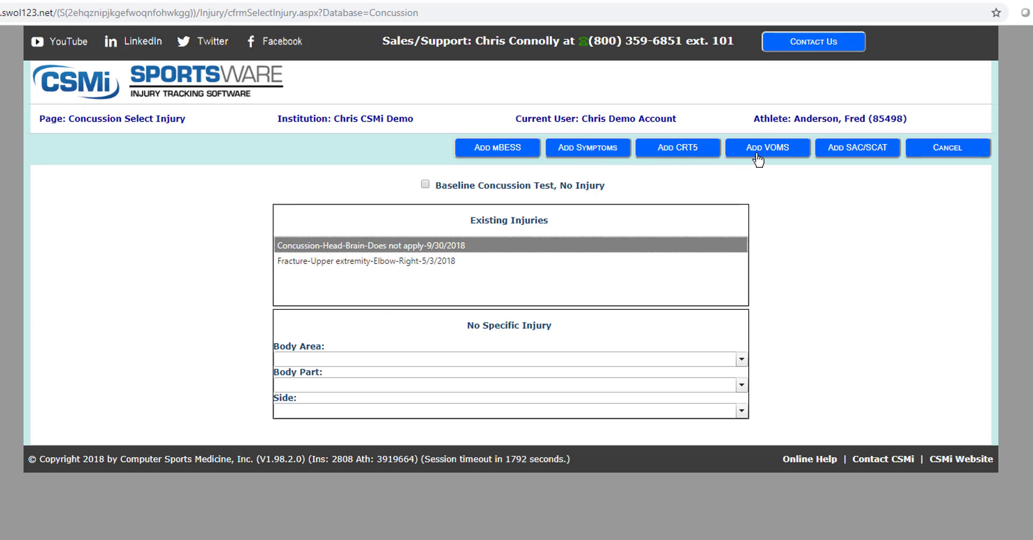
pyautogui.click(885, 156)
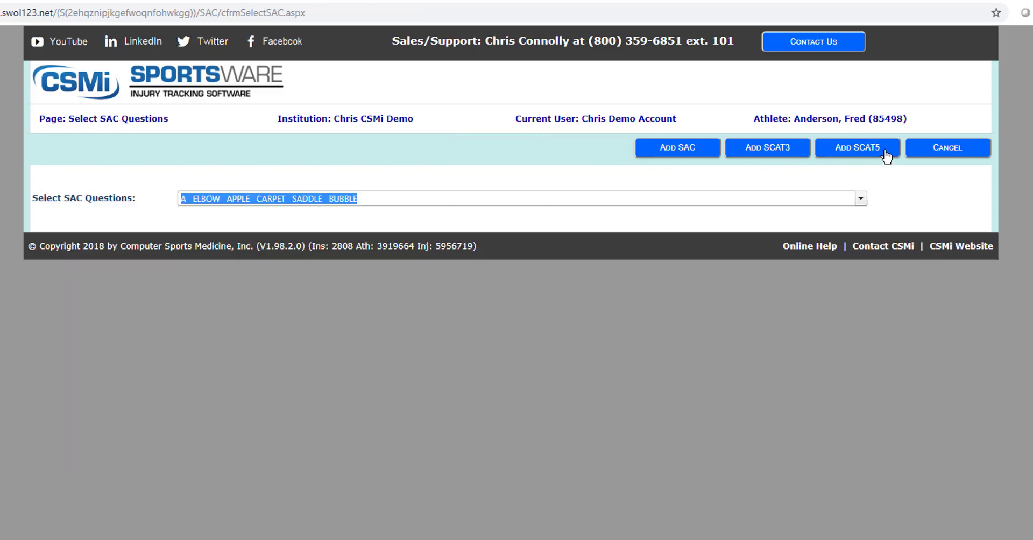
pyautogui.click(860, 199)
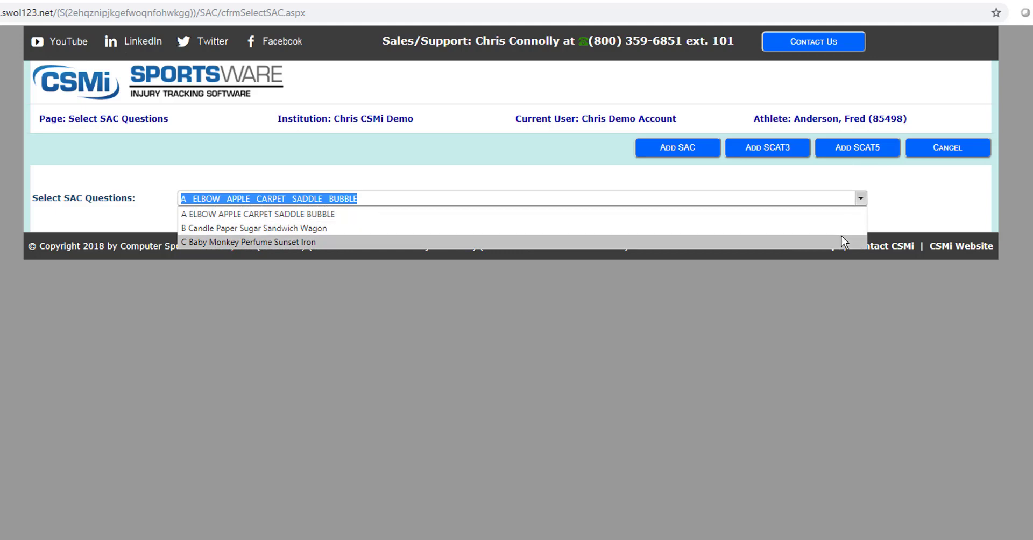
pyautogui.click(839, 214)
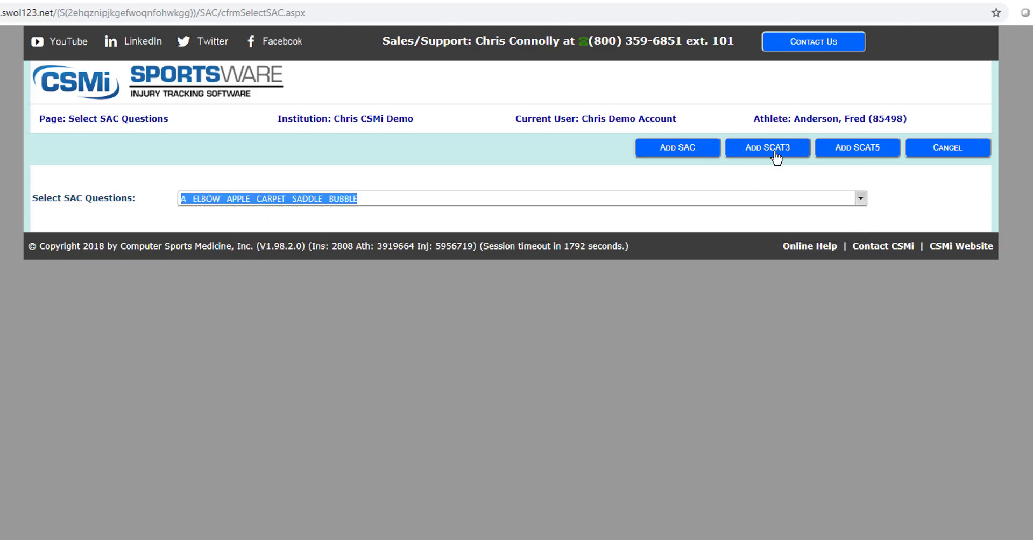
# - Create a SCAT5 test with the examiner assigned and the exam set to Day5
pyautogui.click(854, 156)
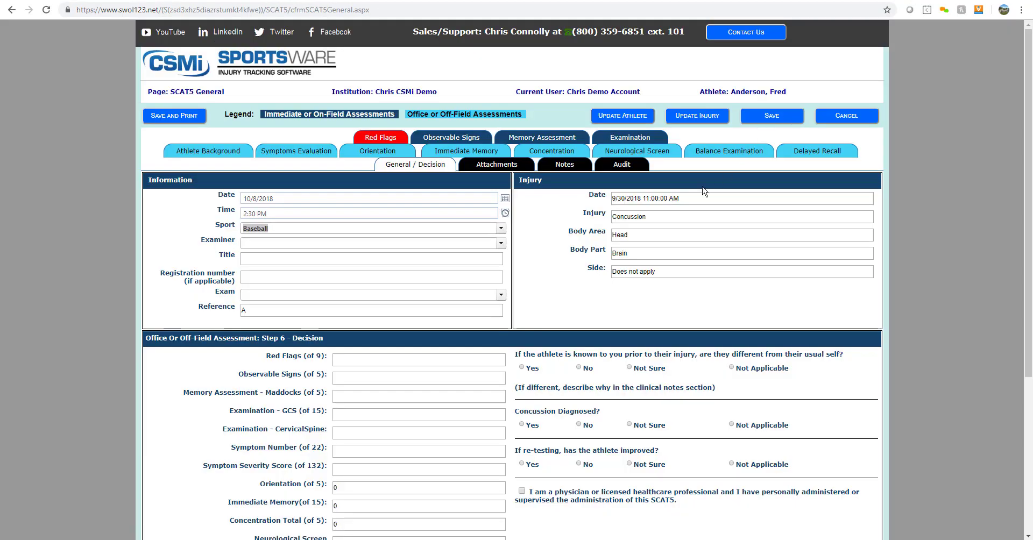
pyautogui.click(500, 243)
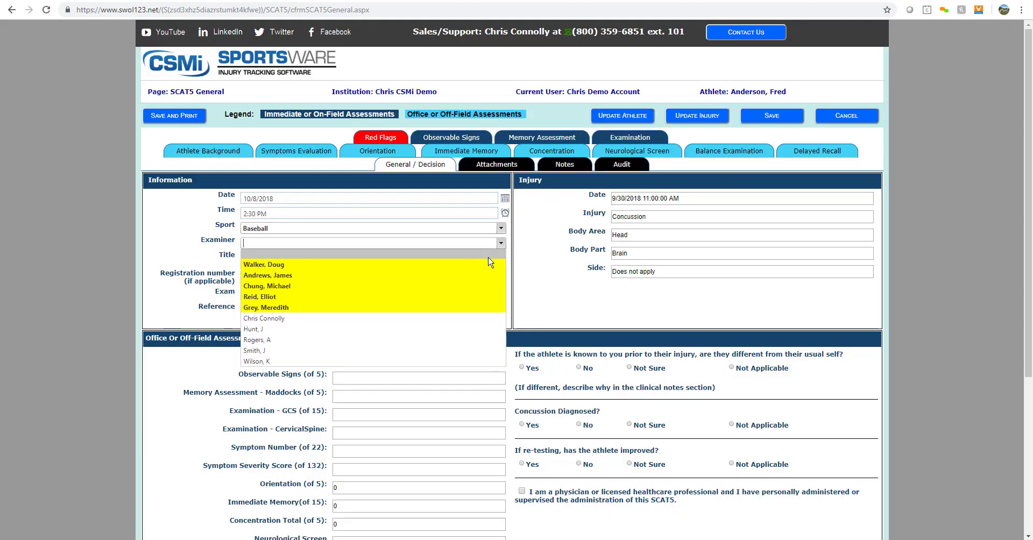
pyautogui.click(465, 305)
pyautogui.click(500, 294)
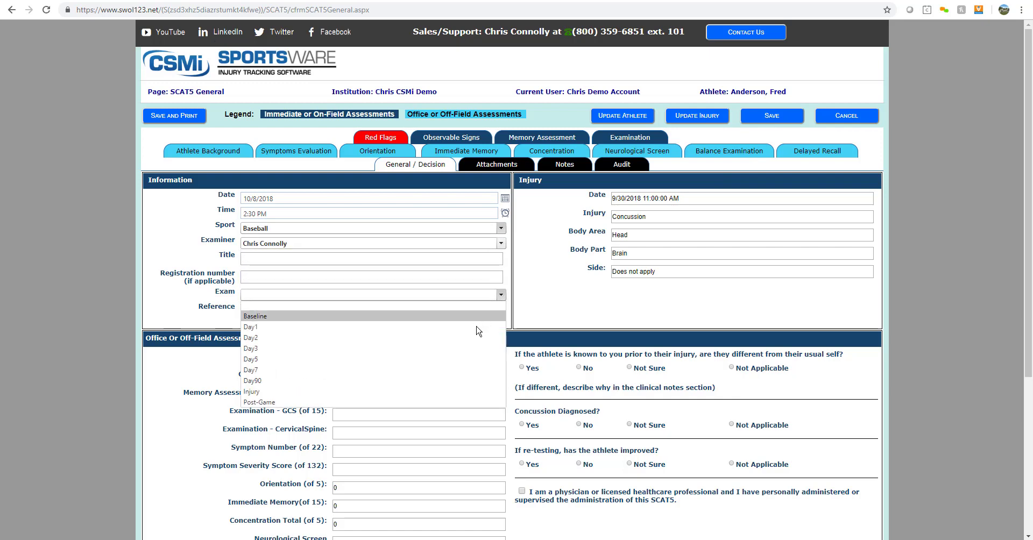
pyautogui.click(468, 358)
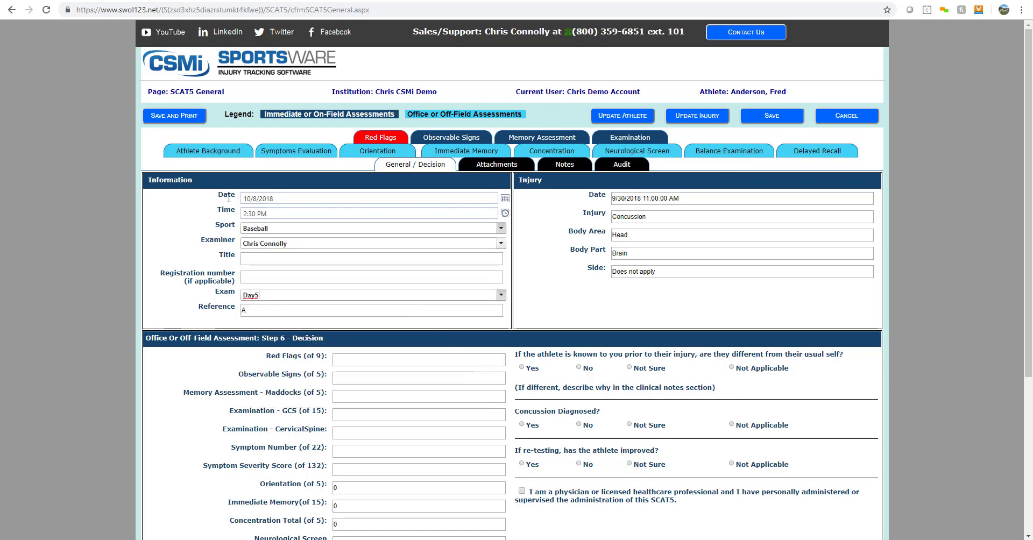
# - Review each SCAT5 section from background through delayed recall, then save the test
pyautogui.click(217, 156)
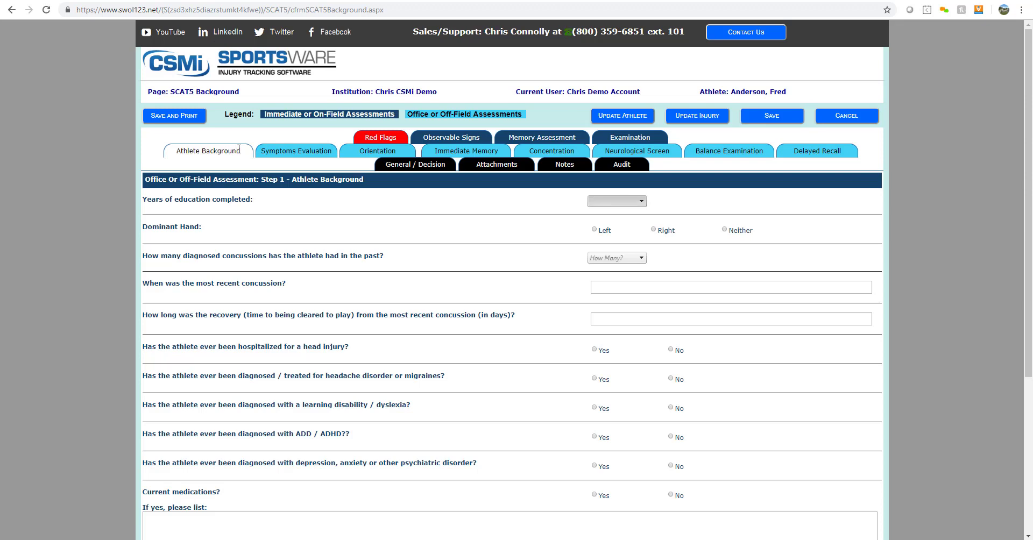
pyautogui.click(297, 156)
pyautogui.scroll(-4, 433, 196)
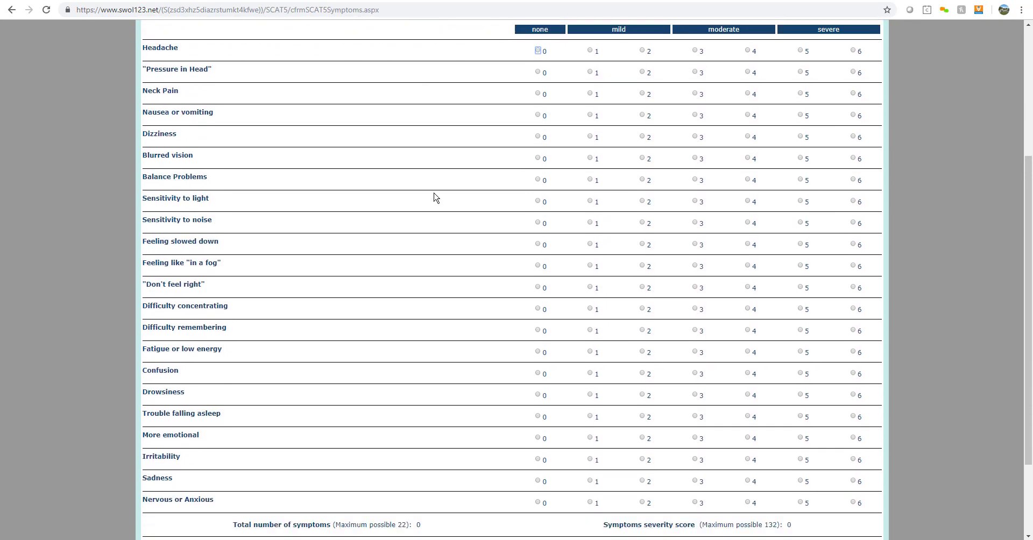
pyautogui.scroll(3, 433, 196)
pyautogui.click(391, 98)
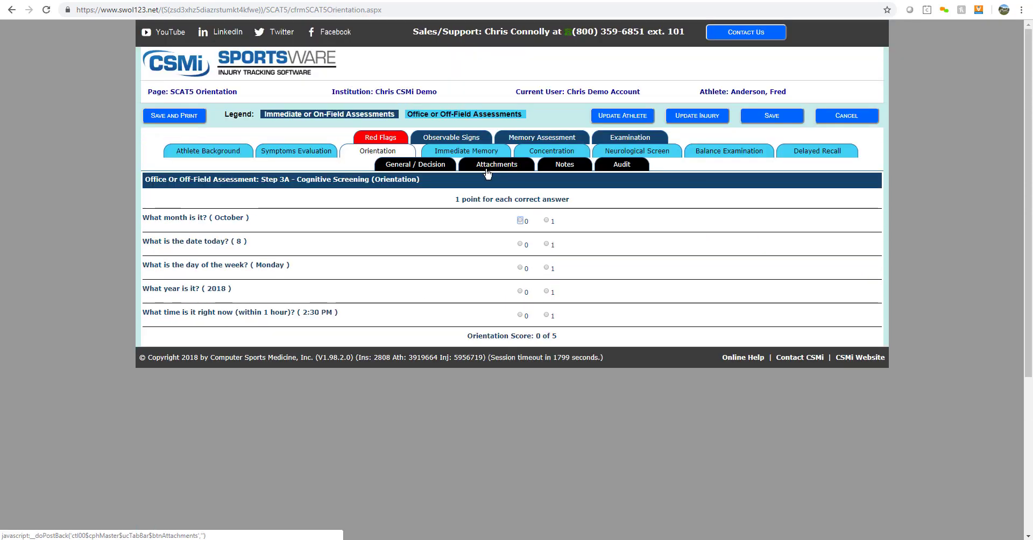
pyautogui.click(482, 156)
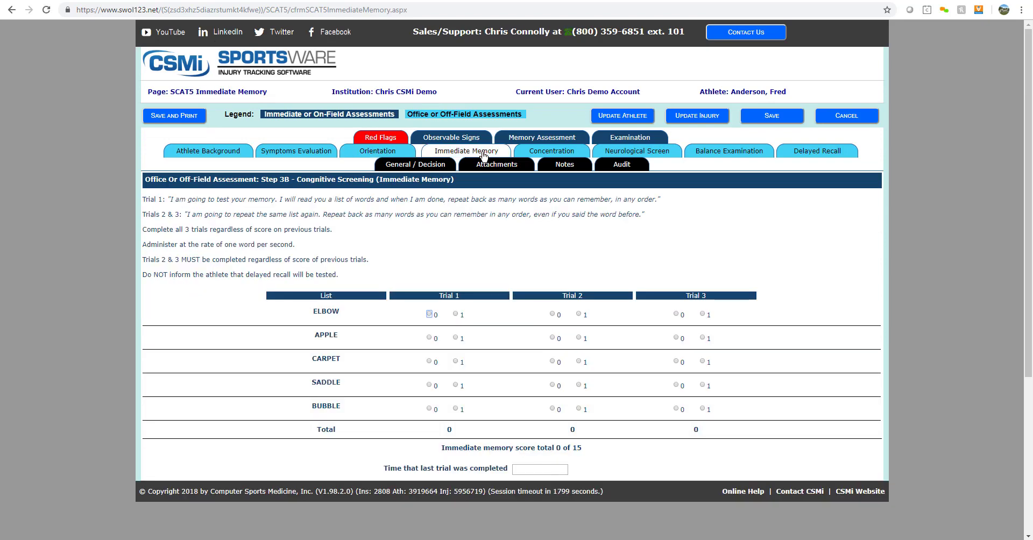
pyautogui.click(551, 155)
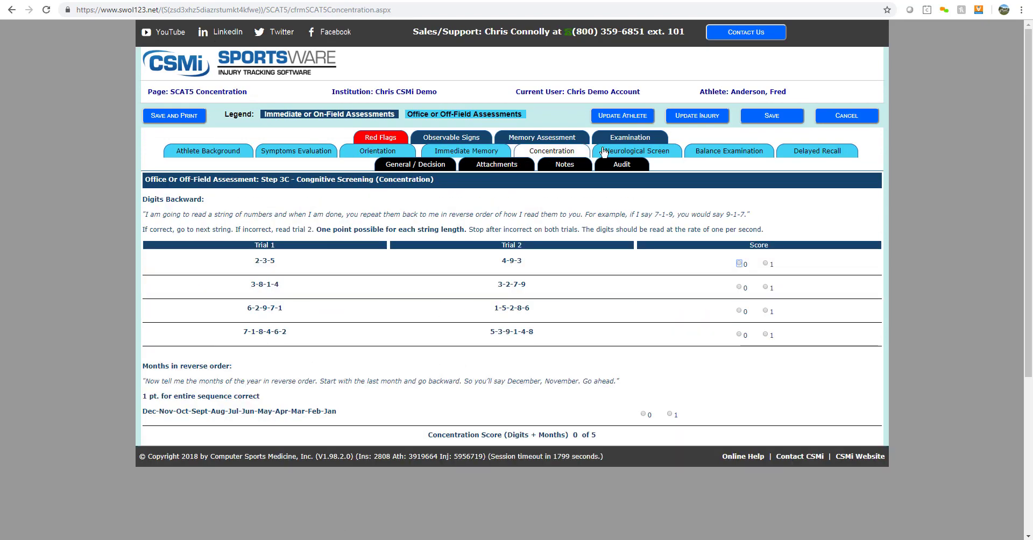
pyautogui.click(635, 153)
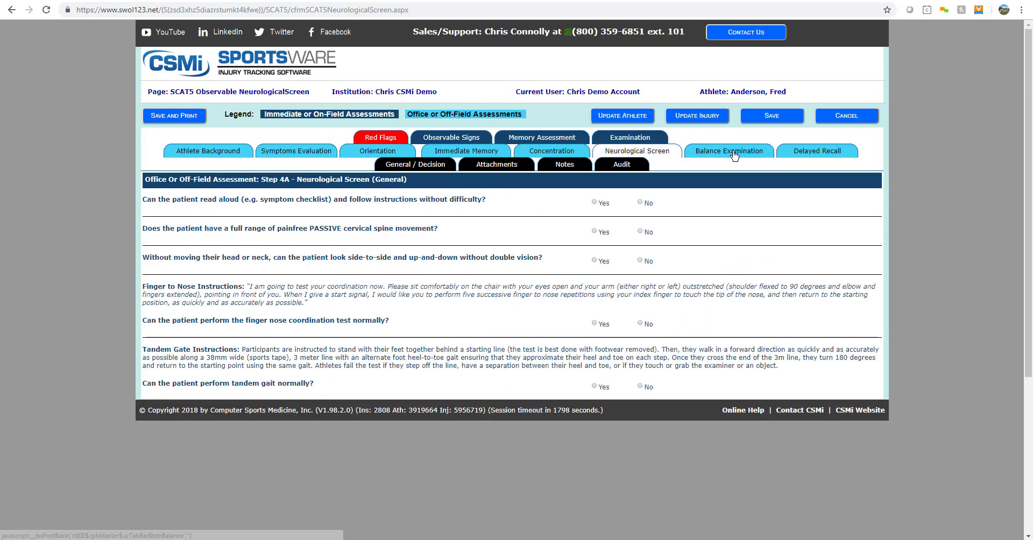
pyautogui.click(734, 154)
pyautogui.scroll(-5, 733, 161)
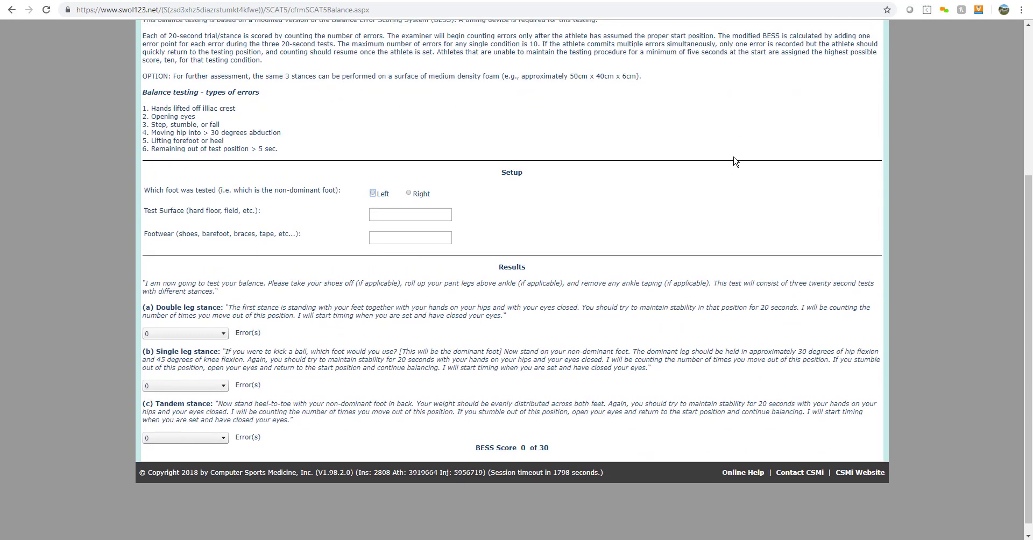
pyautogui.scroll(4, 781, 153)
pyautogui.click(809, 136)
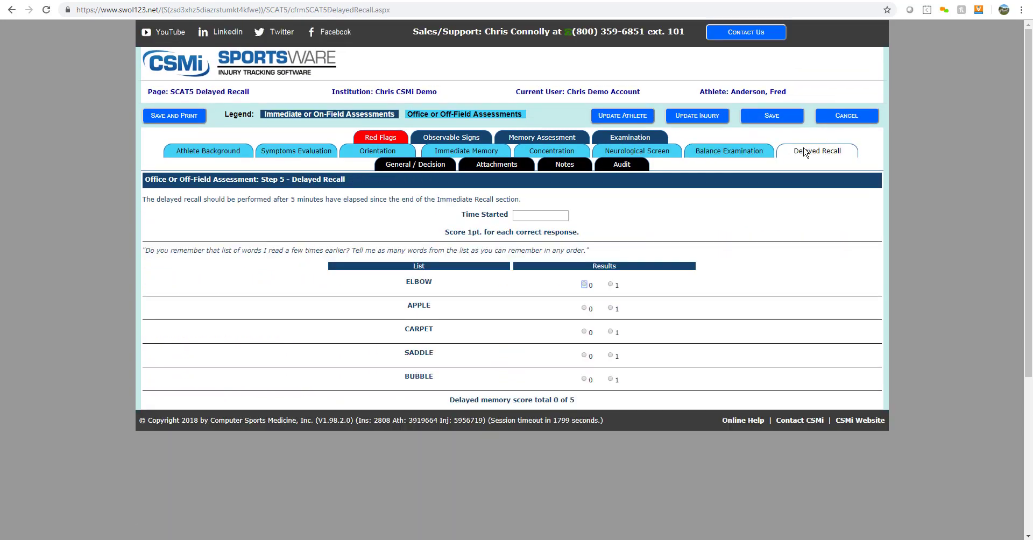
pyautogui.click(428, 169)
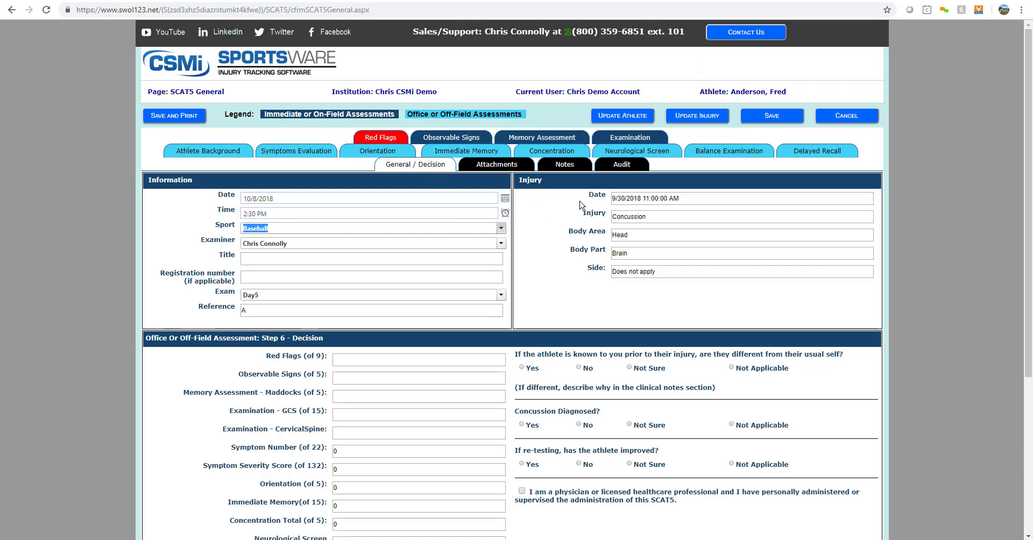
pyautogui.click(781, 118)
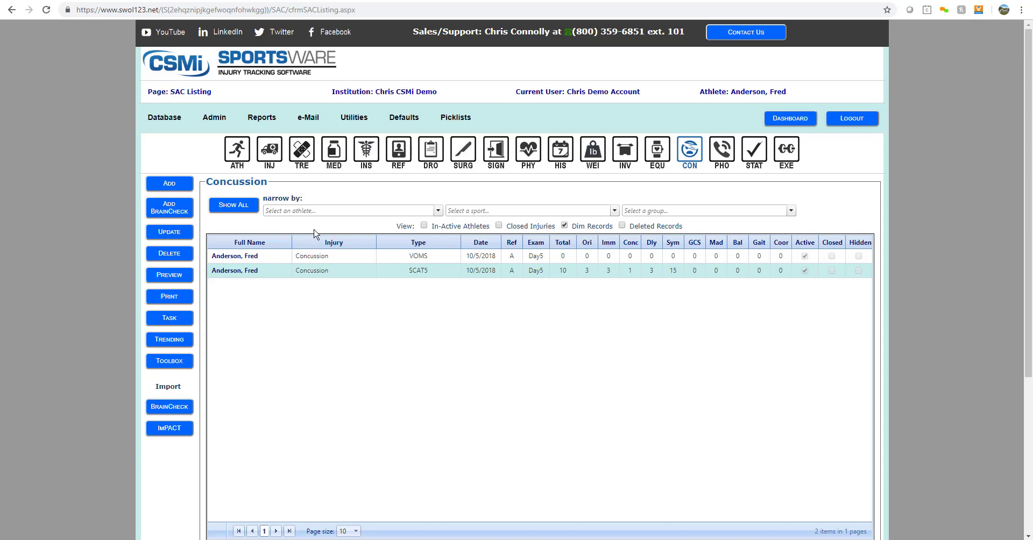
# - Print the Injury Coach (Single Line) report for Baseball, Practice Out and Game Out, as PDF
pyautogui.moveTo(263, 119)
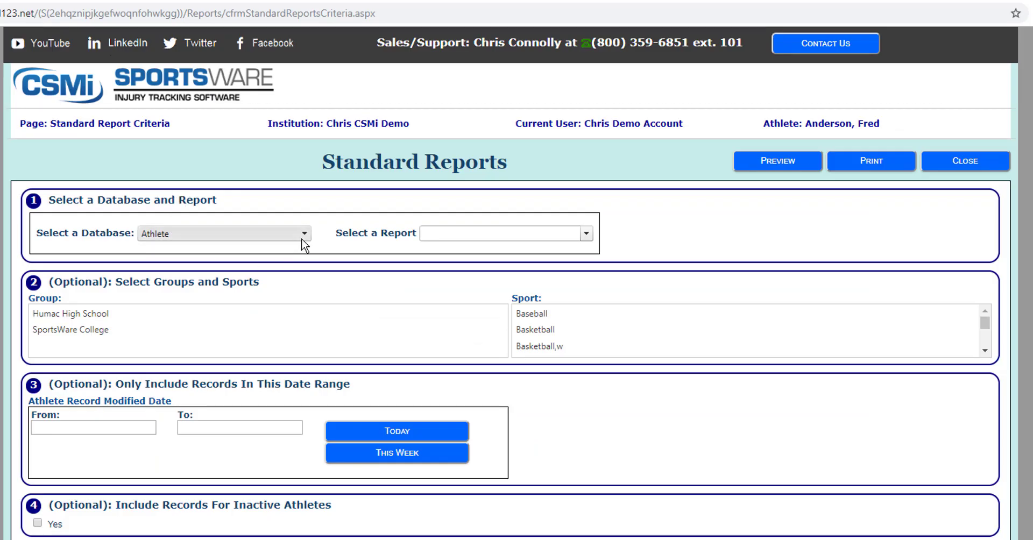
pyautogui.click(304, 245)
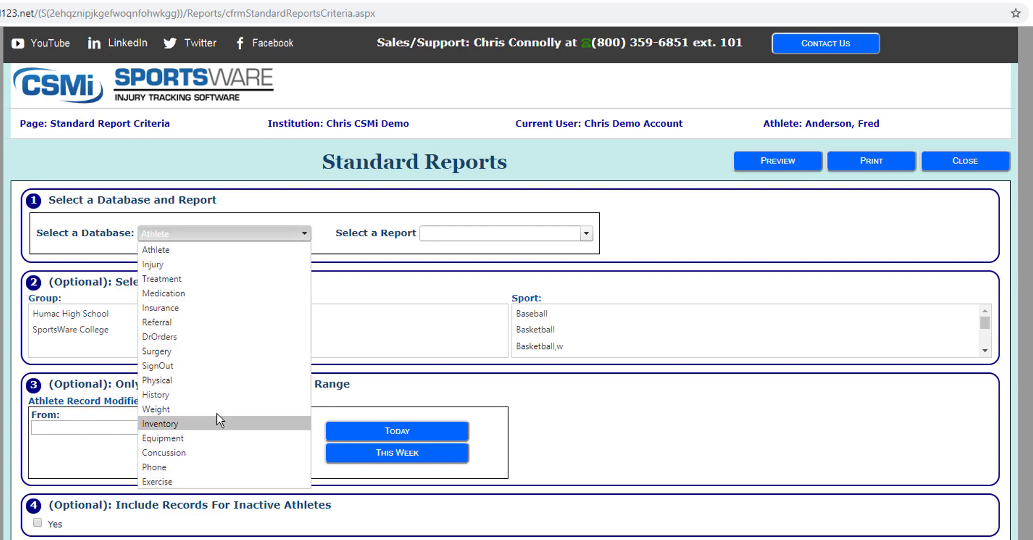
pyautogui.click(236, 266)
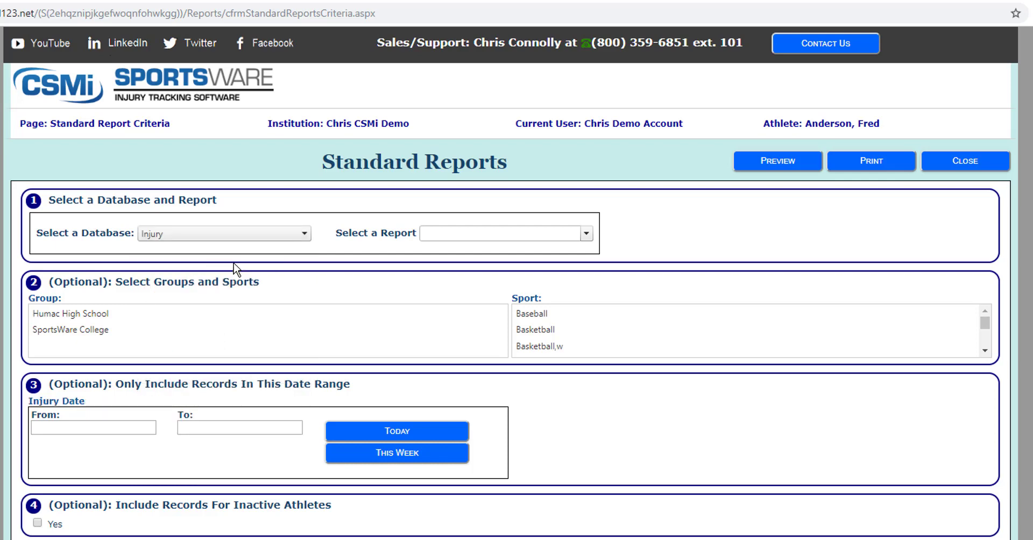
pyautogui.click(586, 234)
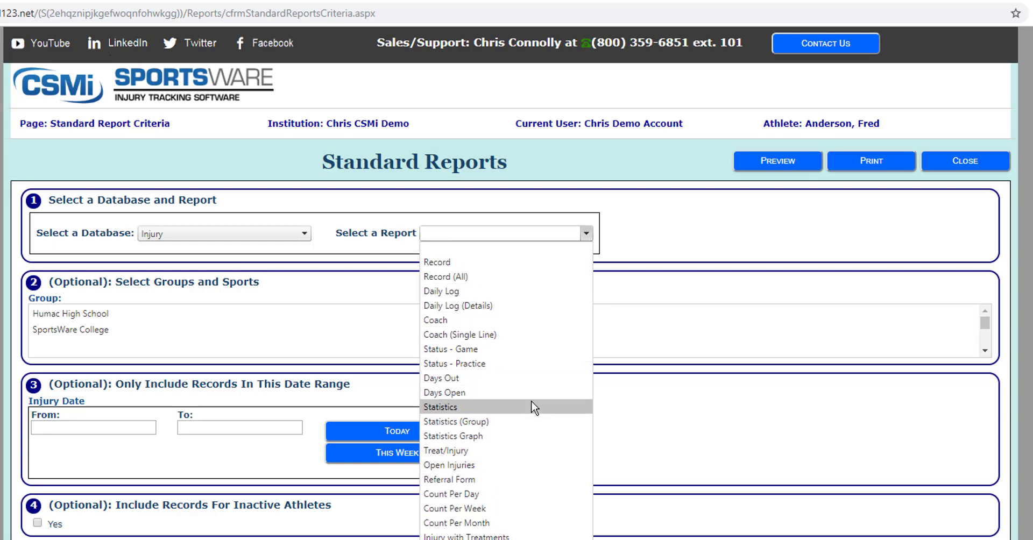
pyautogui.click(532, 335)
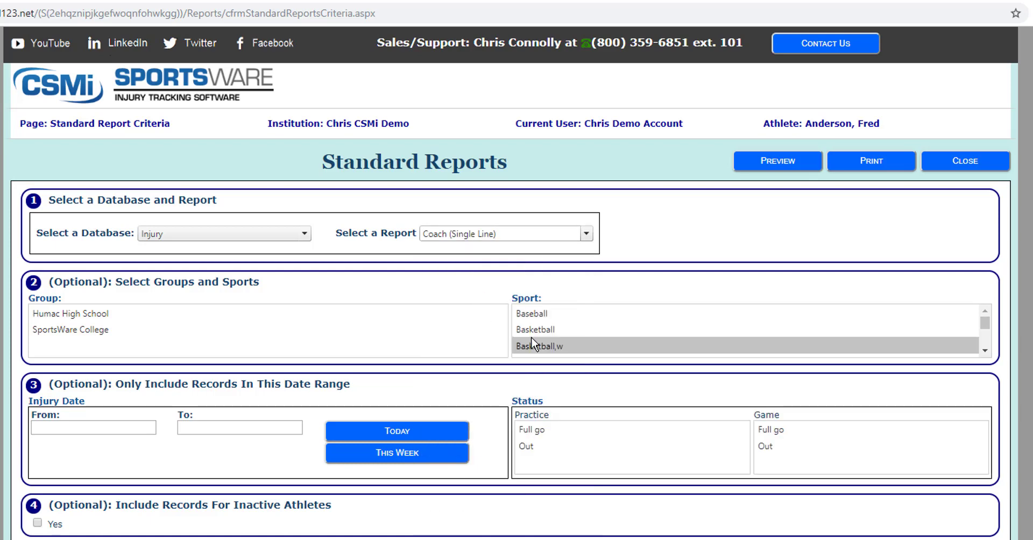
pyautogui.click(542, 317)
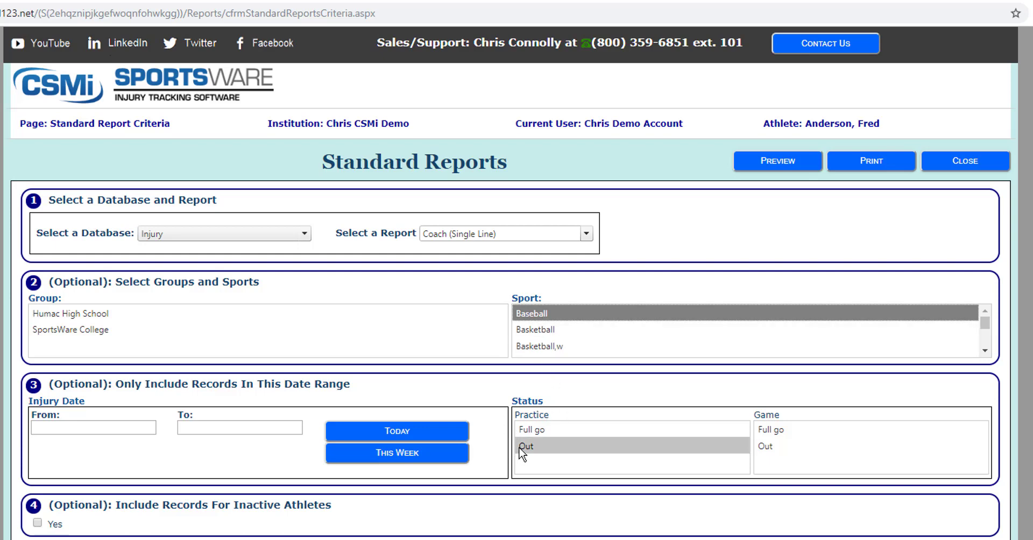
pyautogui.click(539, 446)
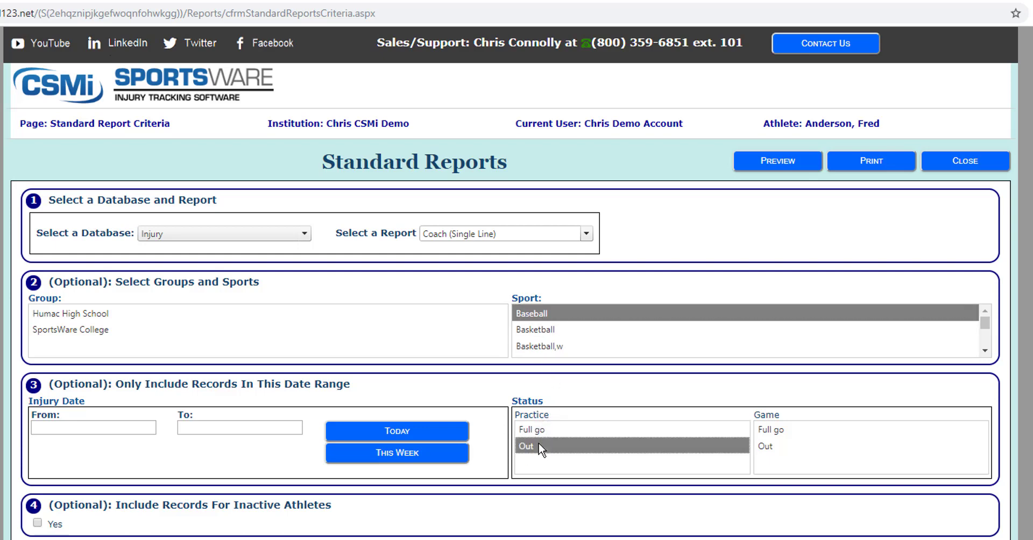
pyautogui.click(772, 449)
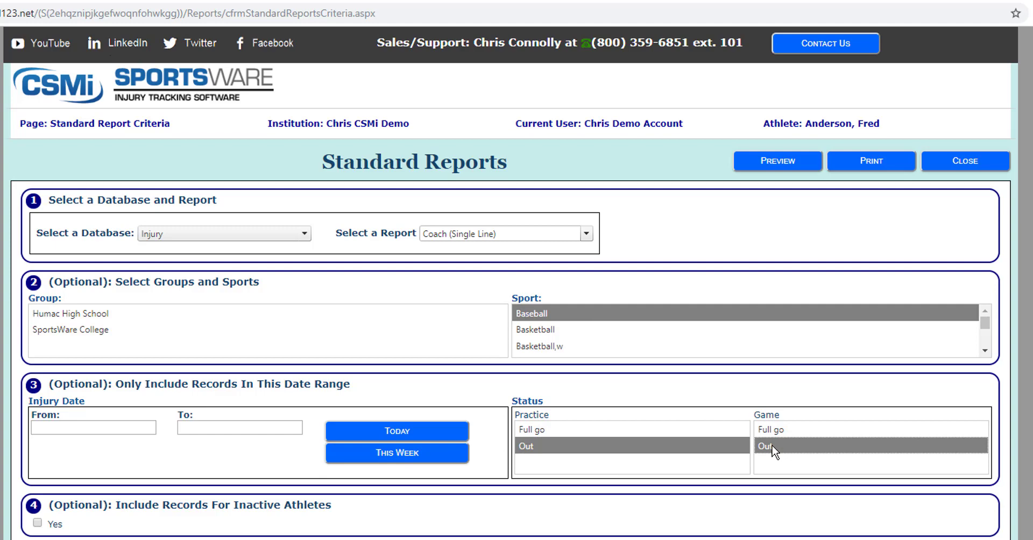
pyautogui.click(860, 161)
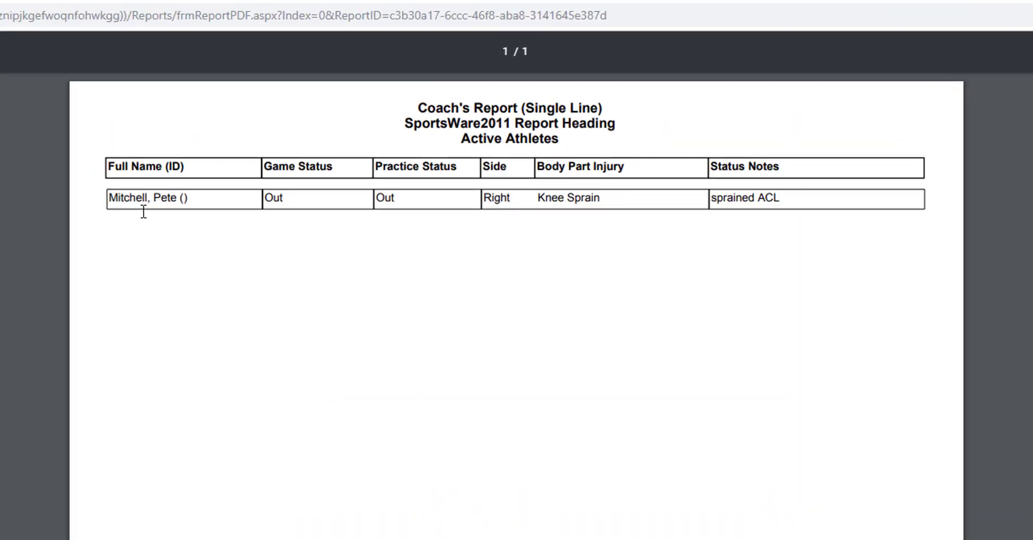
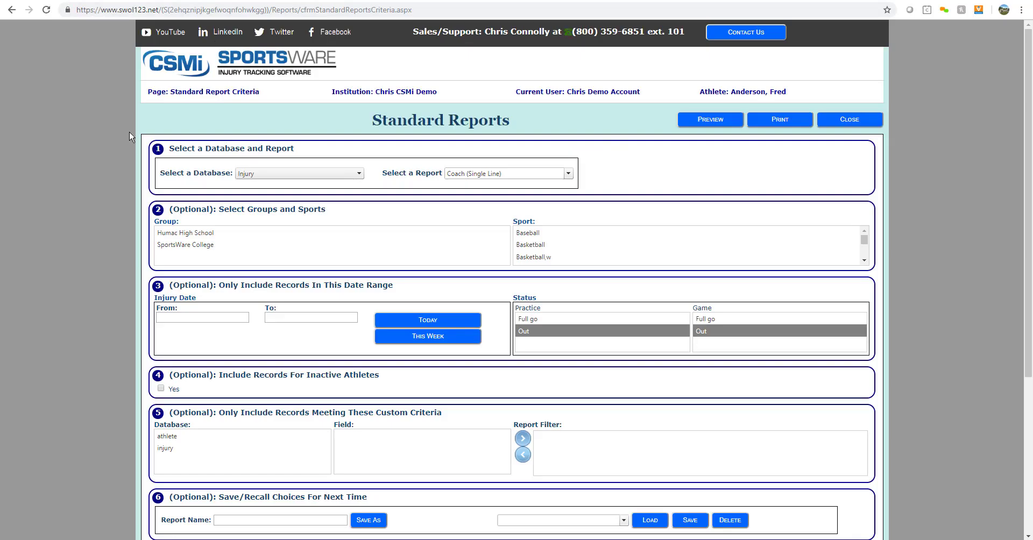
# - Print the Statistics (Group) Injury Statistics Report for active athletes and review the PDF
pyautogui.click(568, 173)
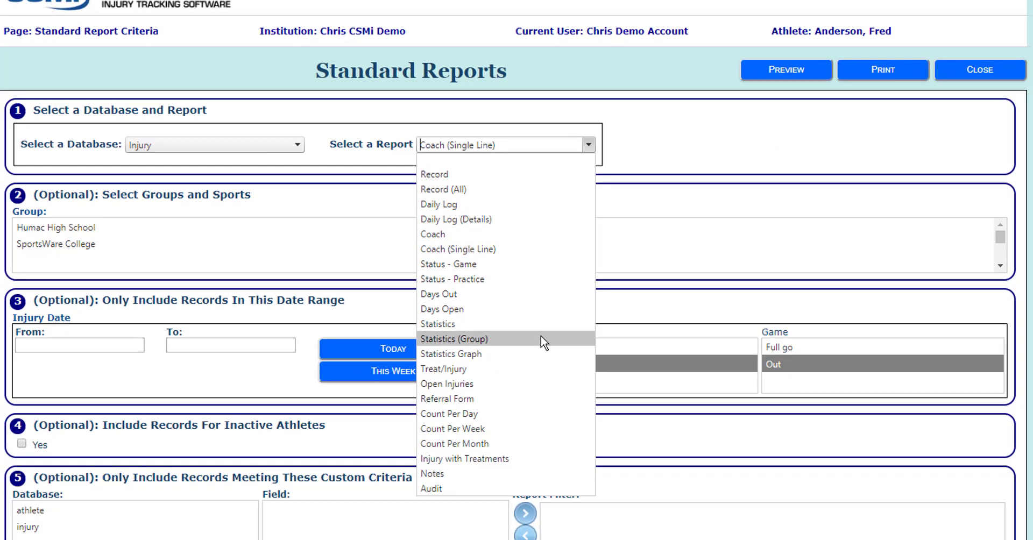
pyautogui.click(543, 349)
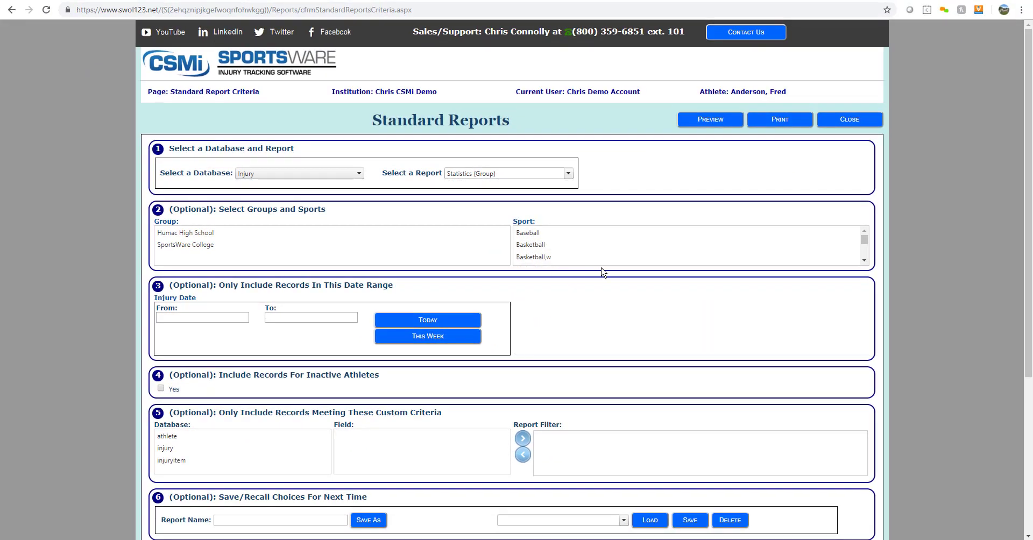
pyautogui.click(779, 121)
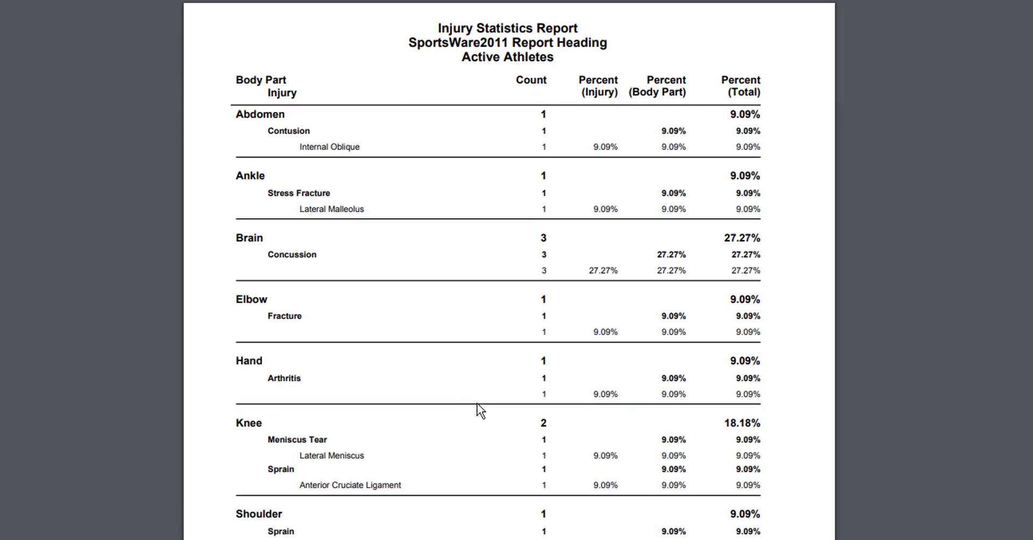
pyautogui.scroll(-3, 476, 404)
pyautogui.scroll(3, 477, 403)
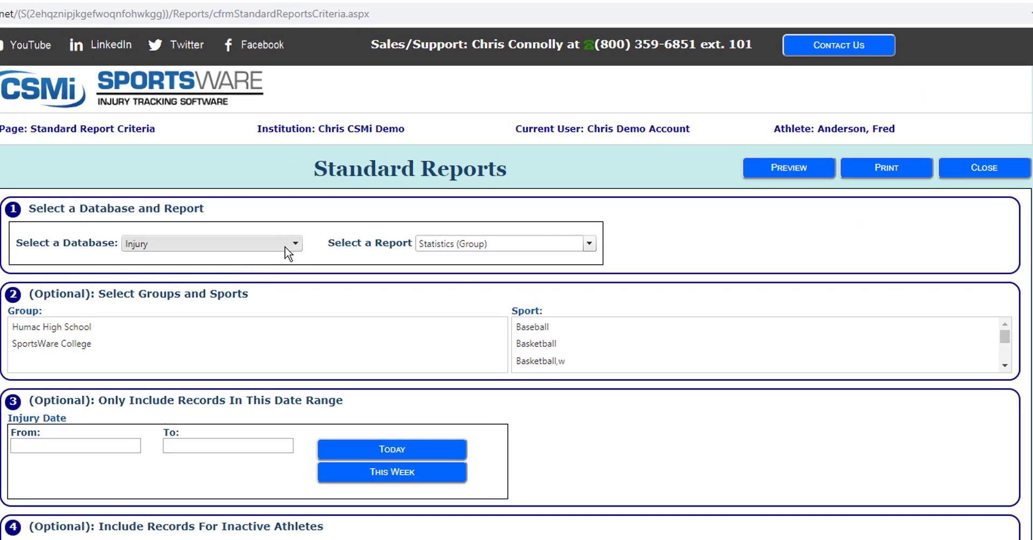
# - Switch the report database to Treatment and print the CPT Billing By Trainer report
pyautogui.click(287, 252)
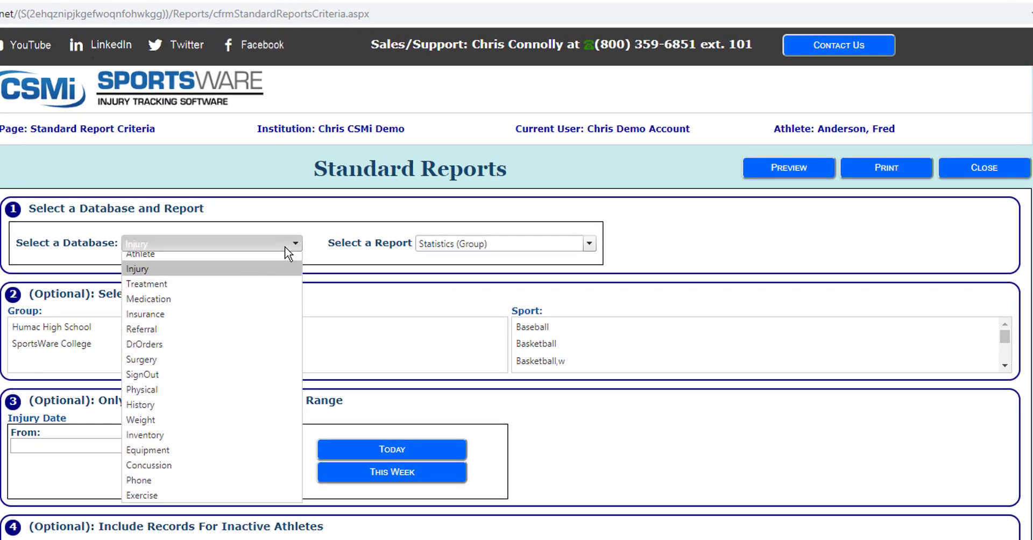
pyautogui.click(274, 291)
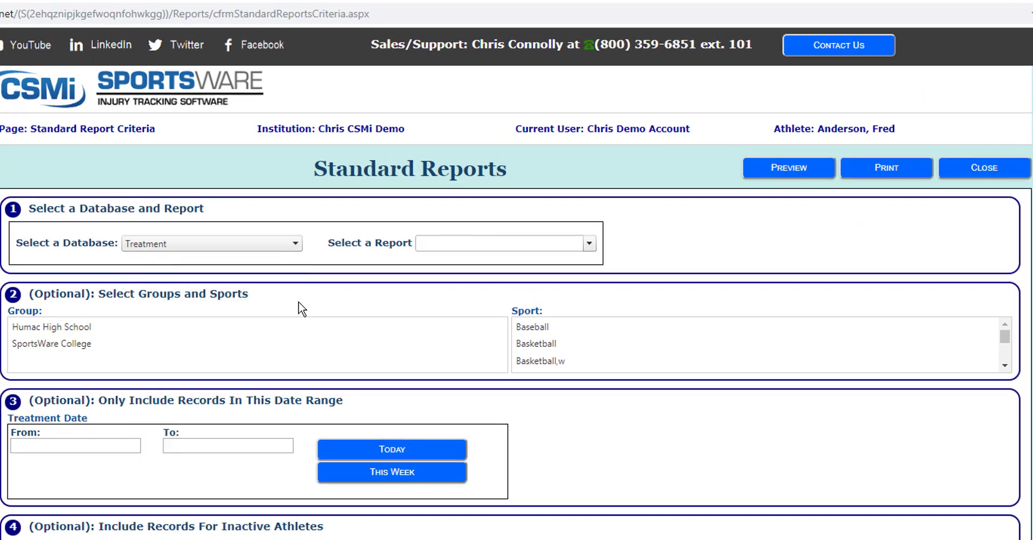
pyautogui.click(592, 245)
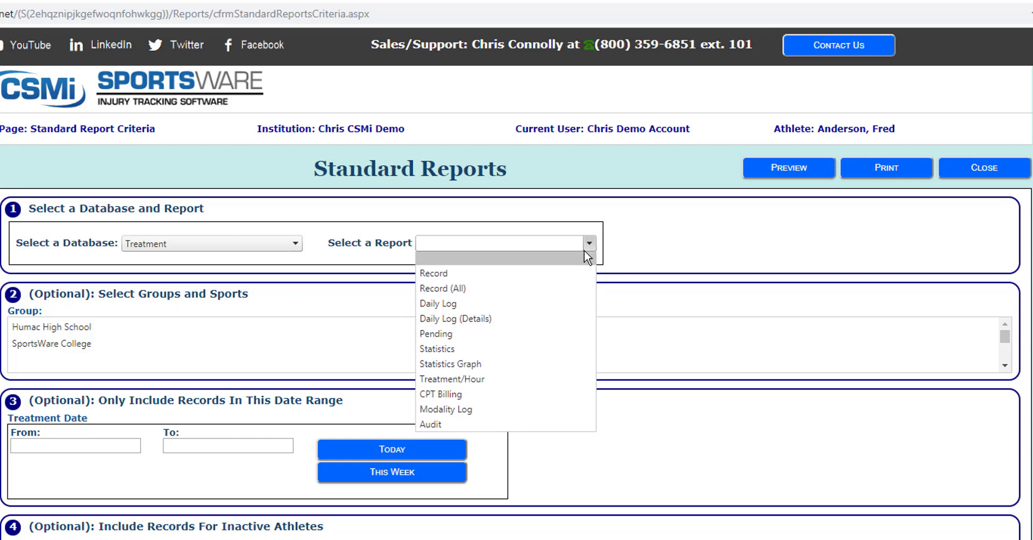
pyautogui.click(548, 394)
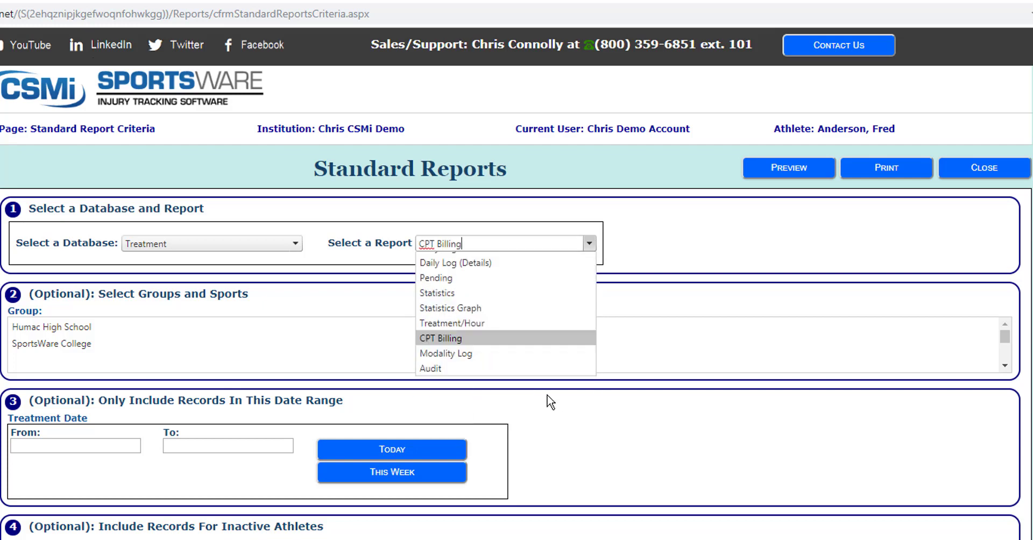
pyautogui.click(884, 168)
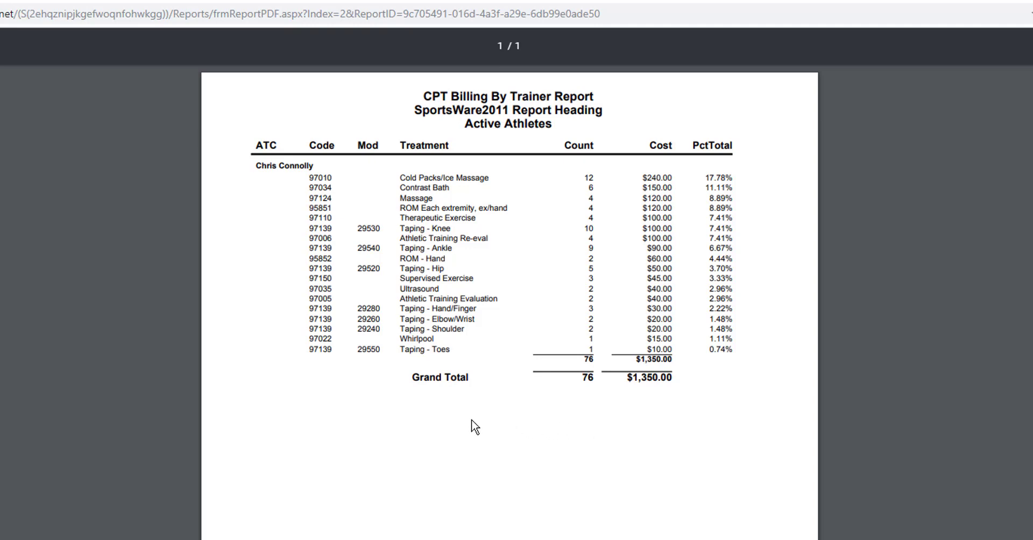
pyautogui.click(99, 0)
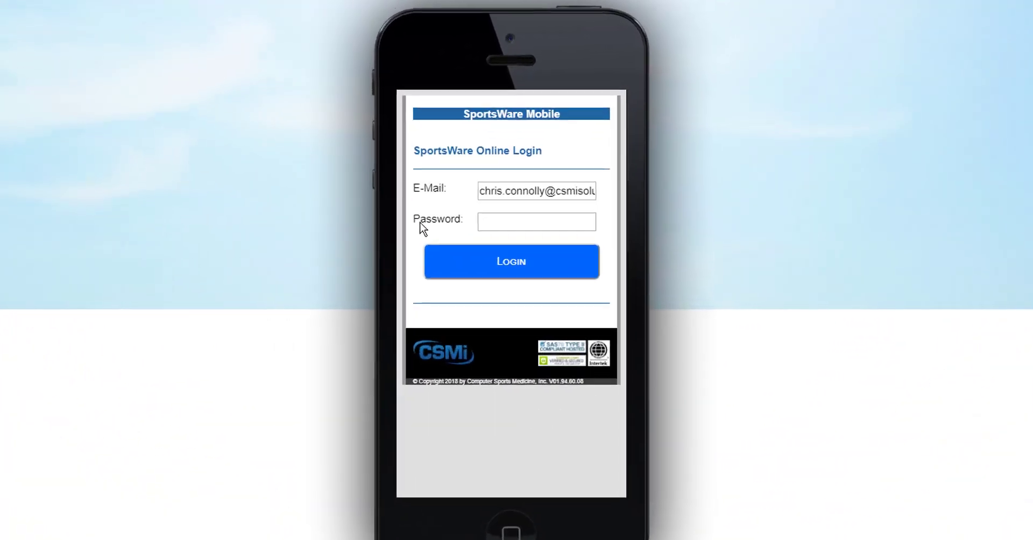
# - Log in to SportsWare Mobile with the account password and start a Quick Injury entry
pyautogui.click(503, 216)
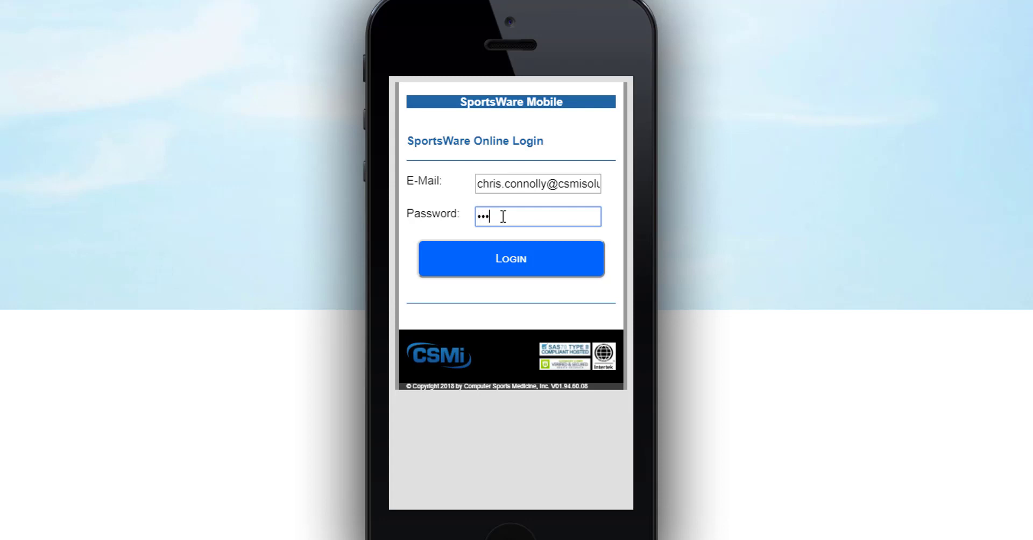
pyautogui.click(529, 264)
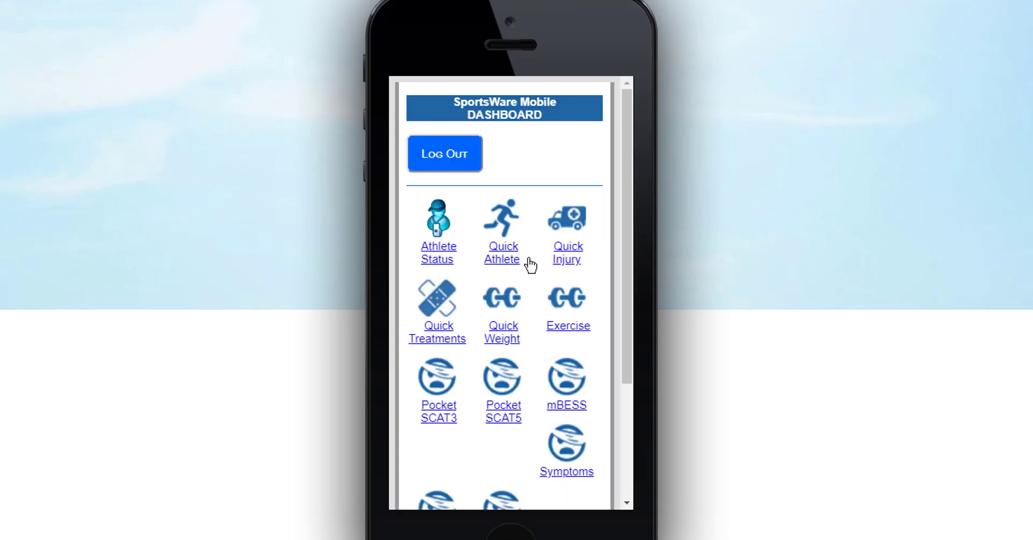
pyautogui.scroll(-3, 530, 264)
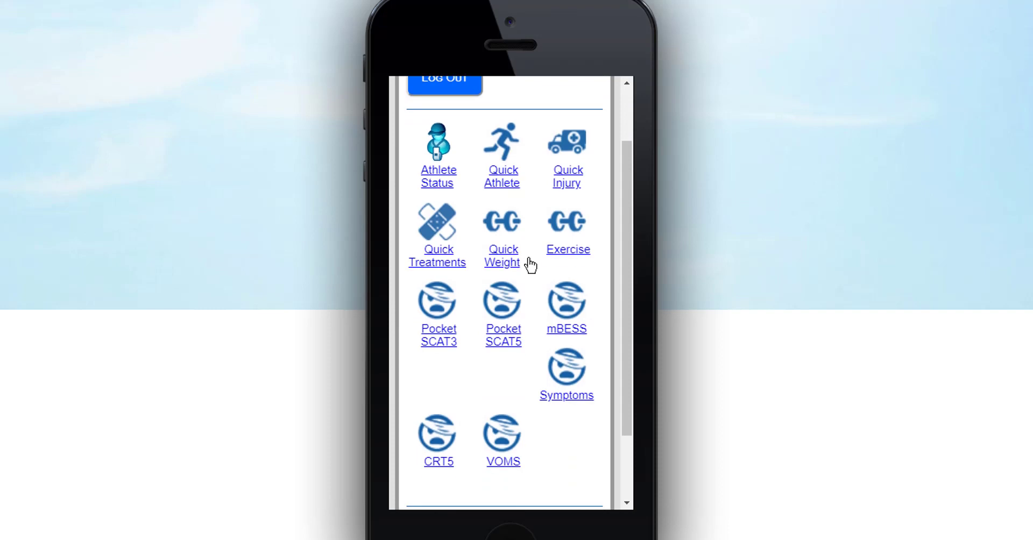
pyautogui.click(571, 152)
# - Select a Baseball athlete from the M surnames and load their injury entry form
pyautogui.click(567, 303)
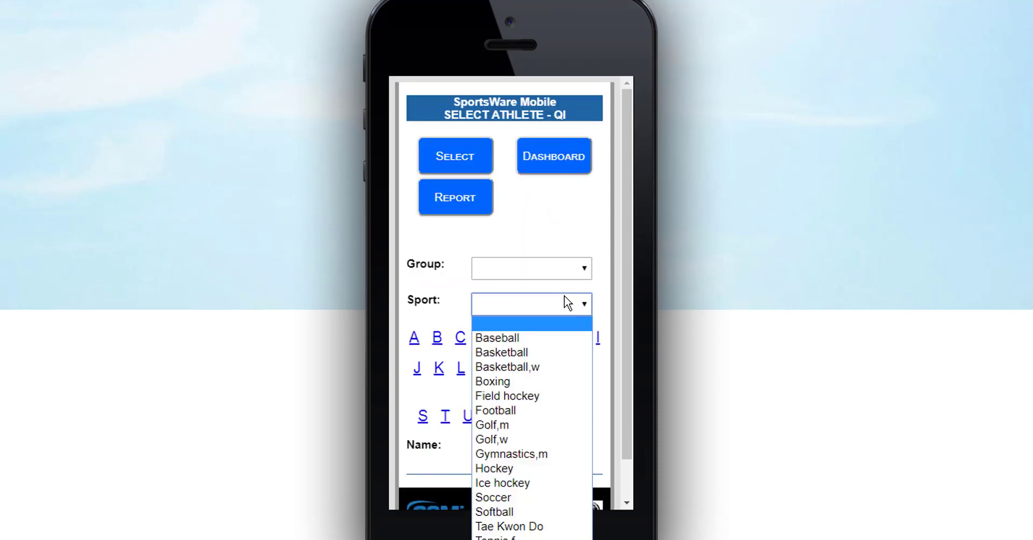
pyautogui.click(520, 337)
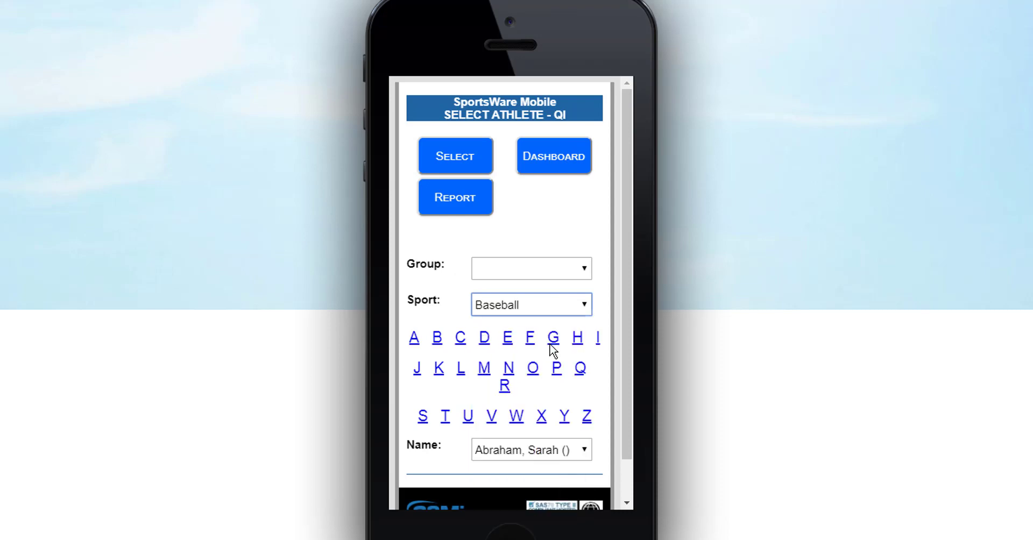
pyautogui.click(484, 369)
pyautogui.scroll(-1, 500, 388)
pyautogui.click(520, 412)
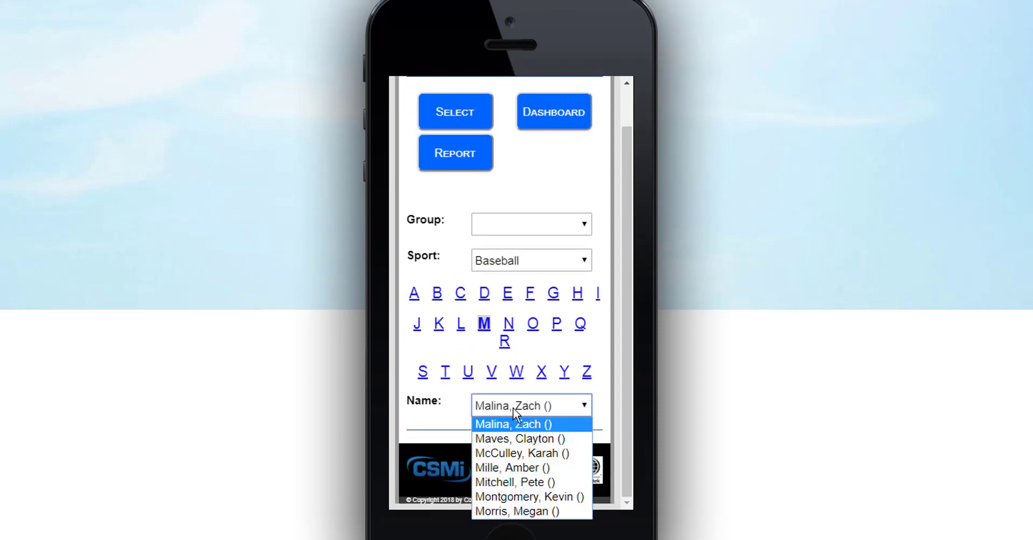
pyautogui.click(518, 479)
pyautogui.click(460, 121)
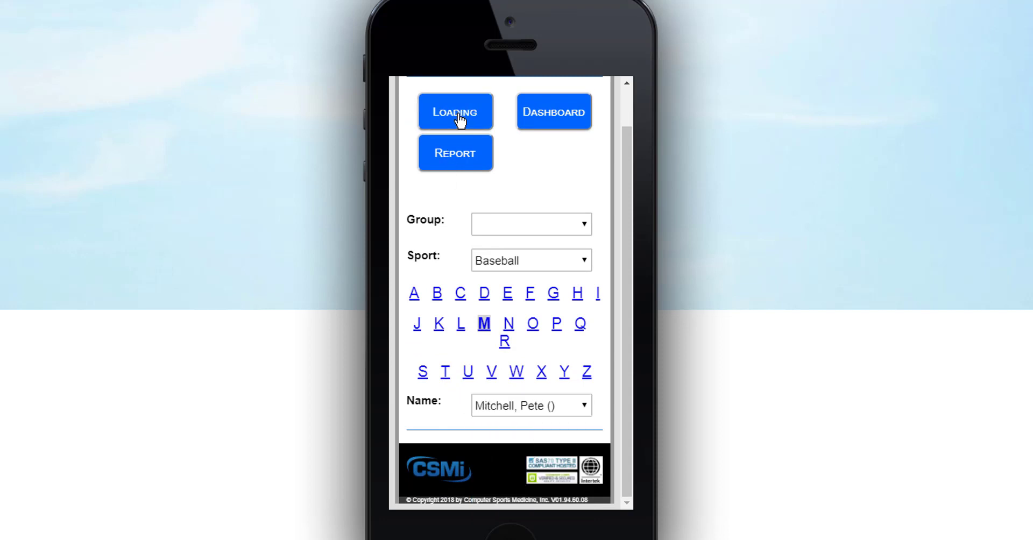
# - Record an Upper extremity, Shoulder, Cephalic Venous Thrombosis injury on the Left side
pyautogui.click(565, 314)
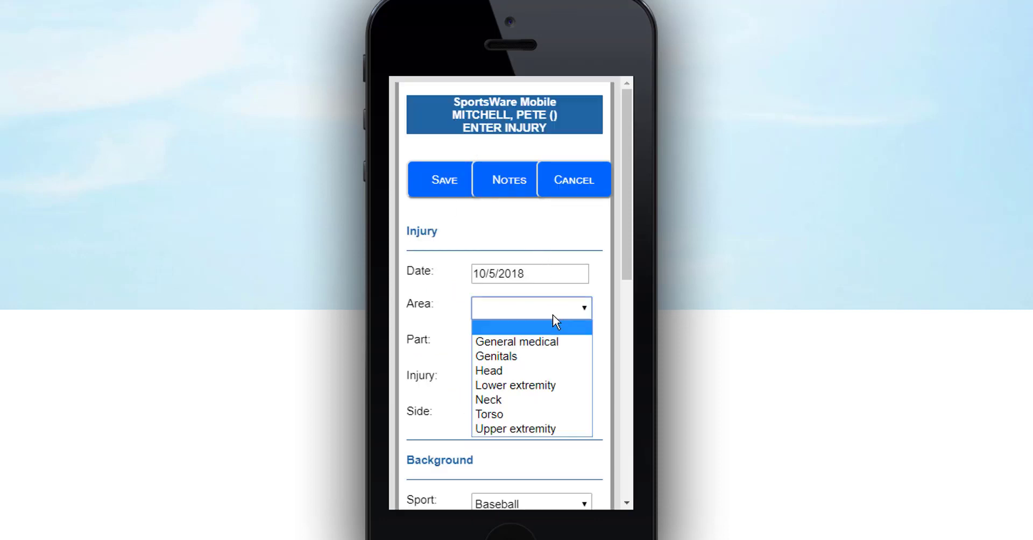
pyautogui.press('Escape')
pyautogui.click(518, 316)
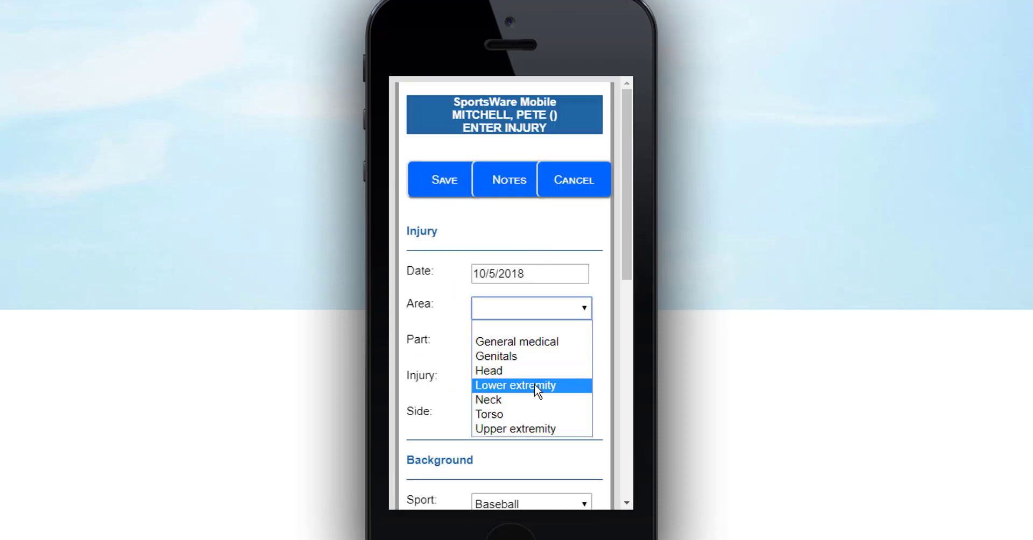
pyautogui.click(540, 428)
pyautogui.click(554, 354)
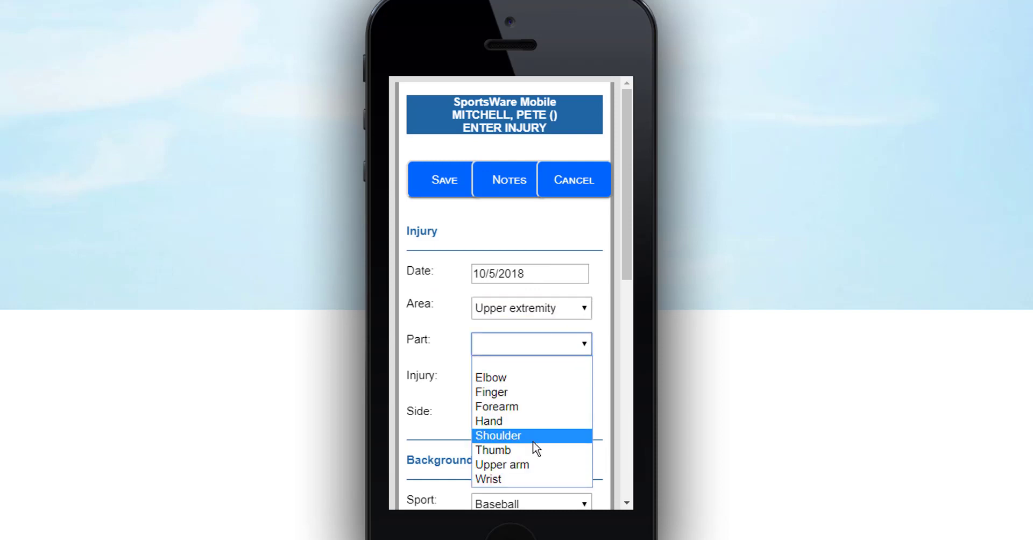
pyautogui.click(533, 437)
pyautogui.click(528, 377)
pyautogui.click(539, 198)
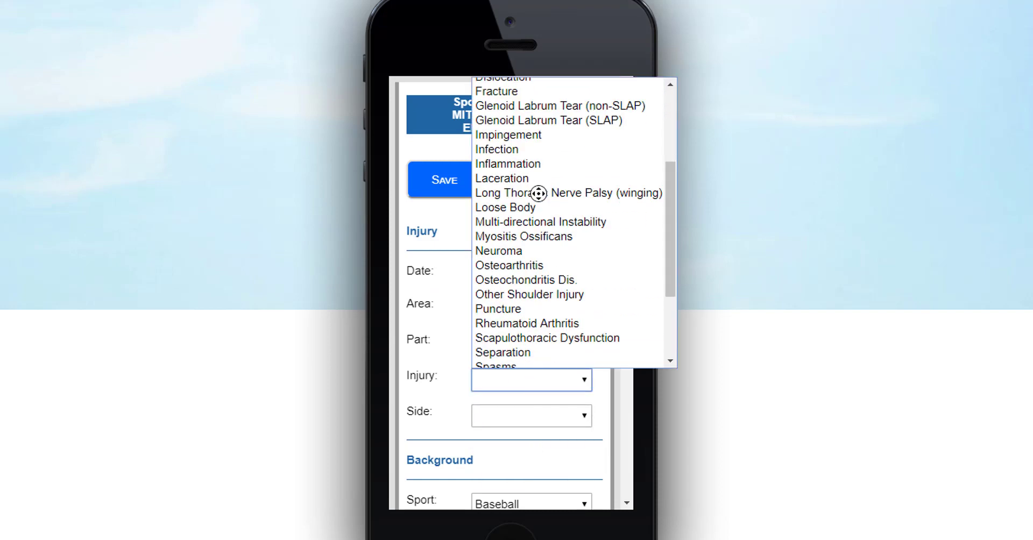
pyautogui.click(527, 417)
pyautogui.click(484, 449)
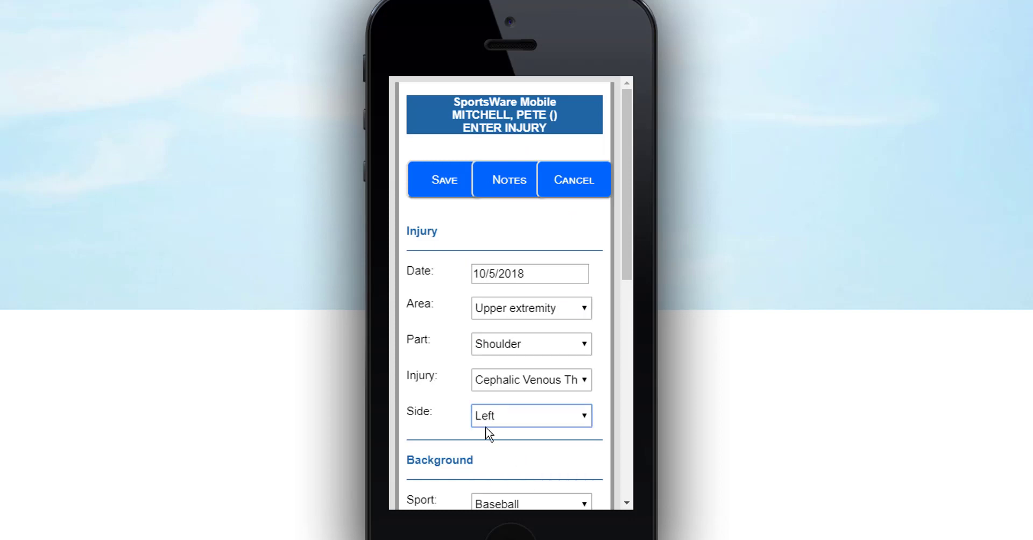
# - Assign the athletic trainer and set the mechanism to Hyperextension
pyautogui.scroll(-4, 441, 338)
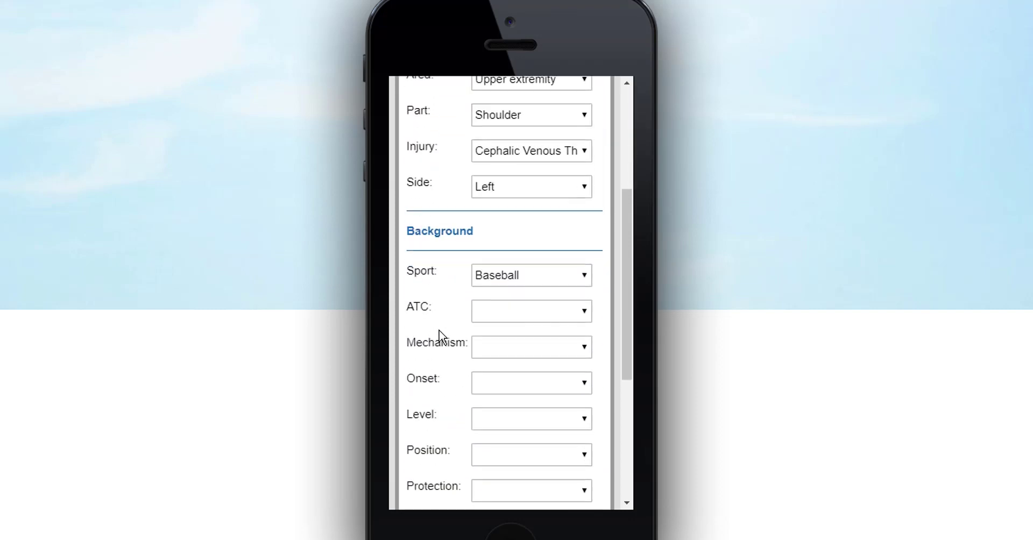
pyautogui.click(528, 318)
pyautogui.click(517, 403)
pyautogui.click(533, 353)
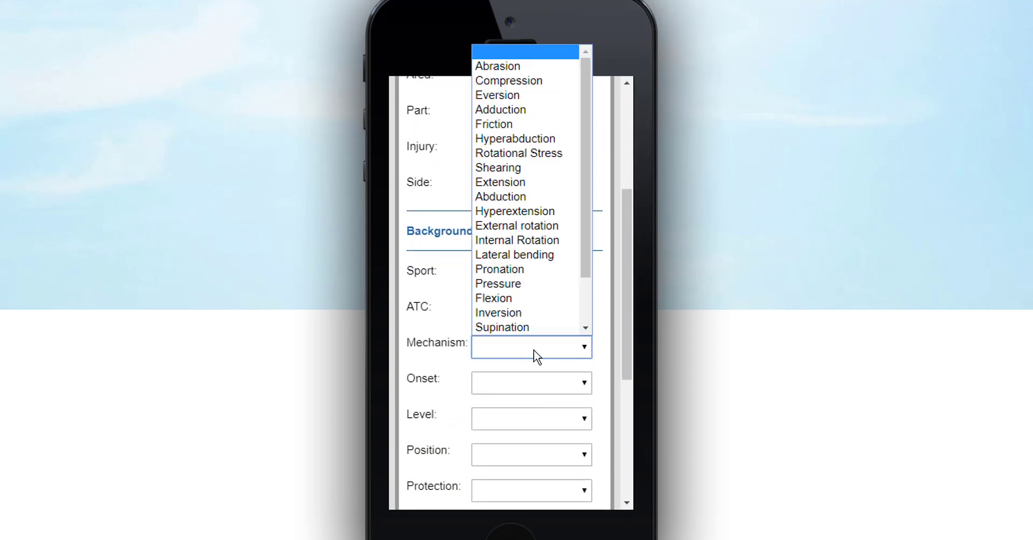
pyautogui.click(531, 209)
pyautogui.scroll(-5, 514, 359)
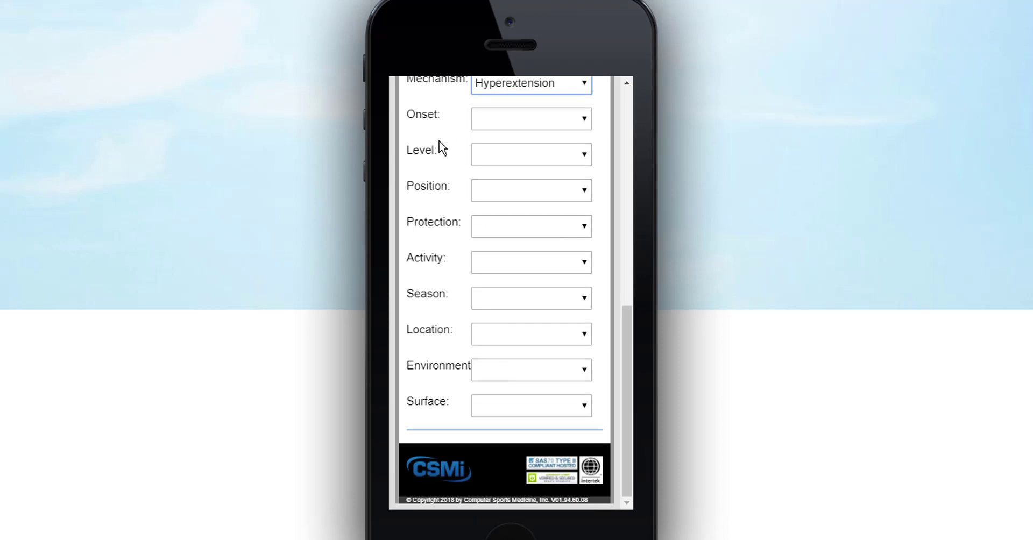
pyautogui.scroll(10, 466, 407)
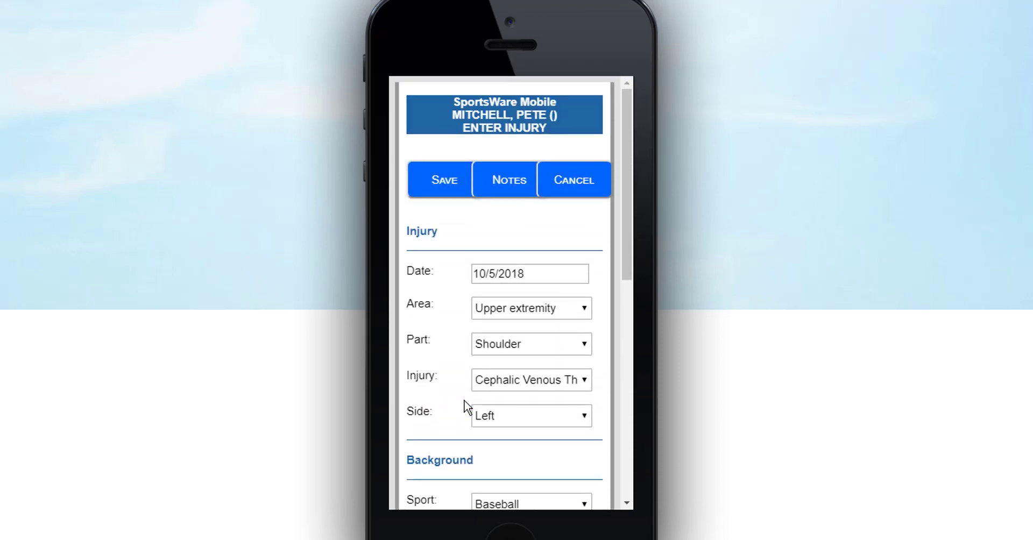
# - Add a dated SOAP note to the injury's notes and save it
pyautogui.click(509, 181)
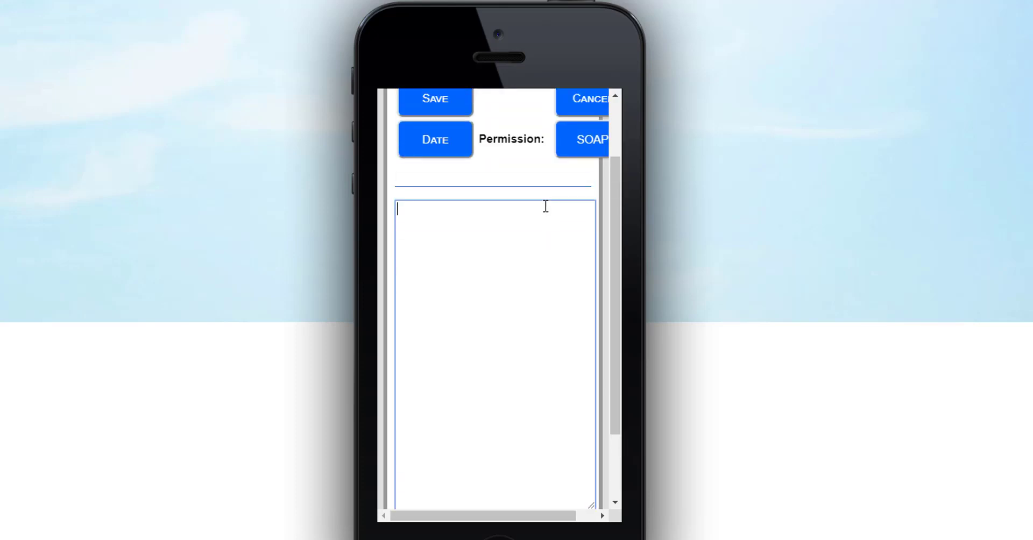
pyautogui.click(595, 141)
pyautogui.click(521, 250)
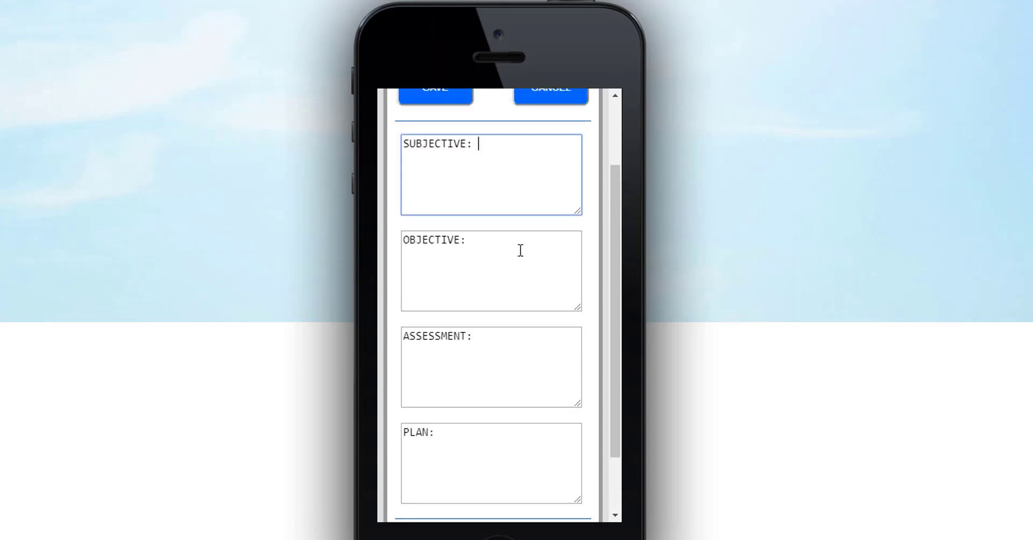
pyautogui.click(425, 173)
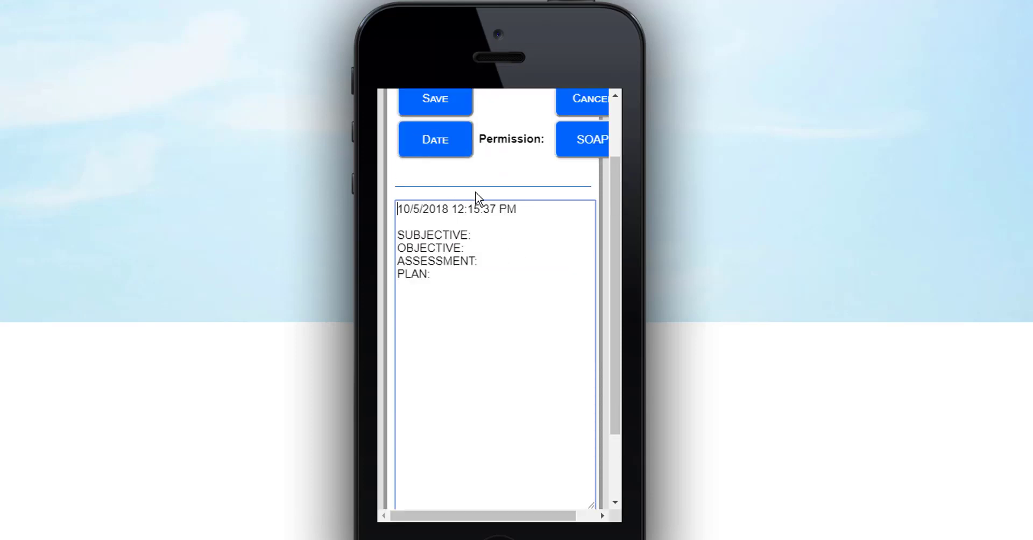
pyautogui.click(590, 180)
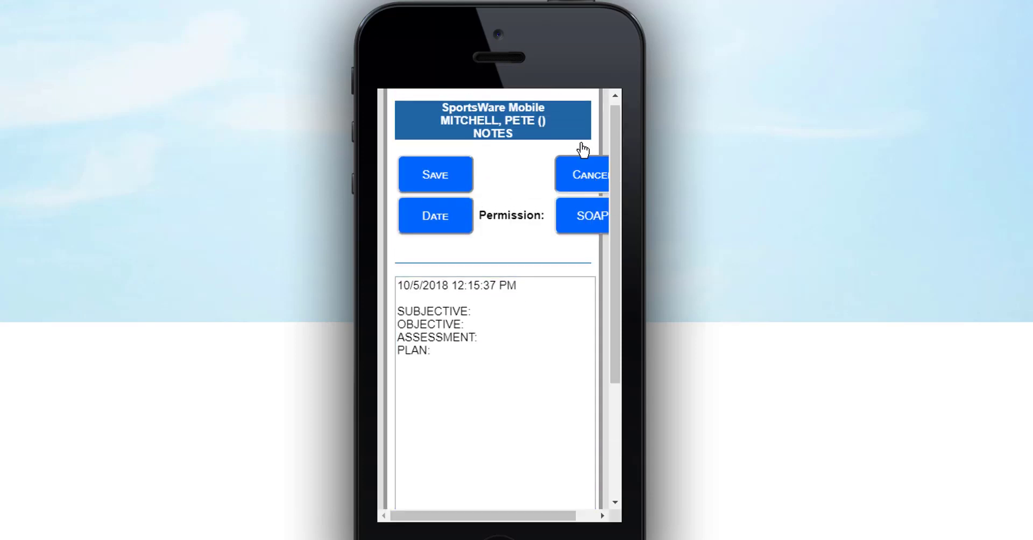
# - Cancel the injury entry and go from the dashboard to Quick Treatments
pyautogui.click(568, 194)
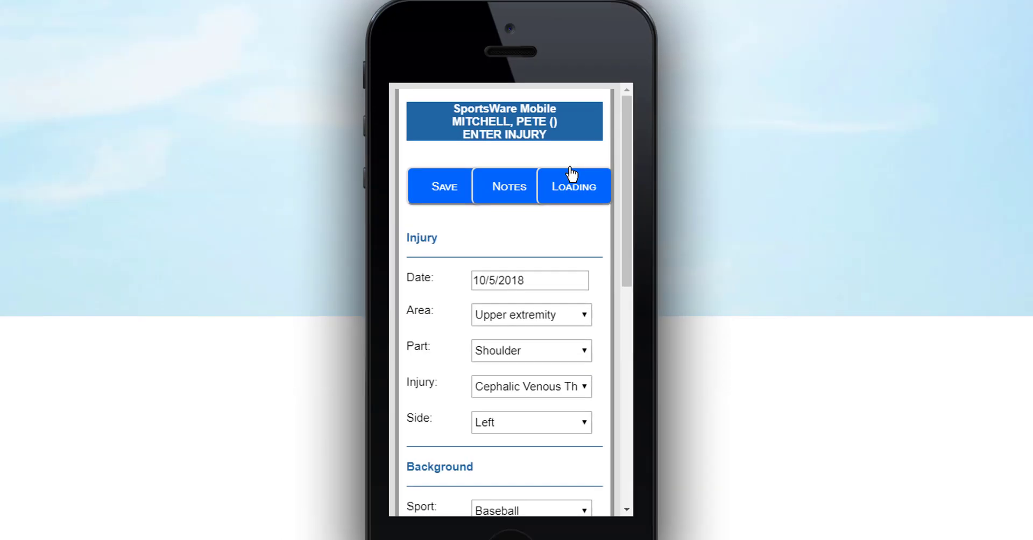
pyautogui.click(572, 174)
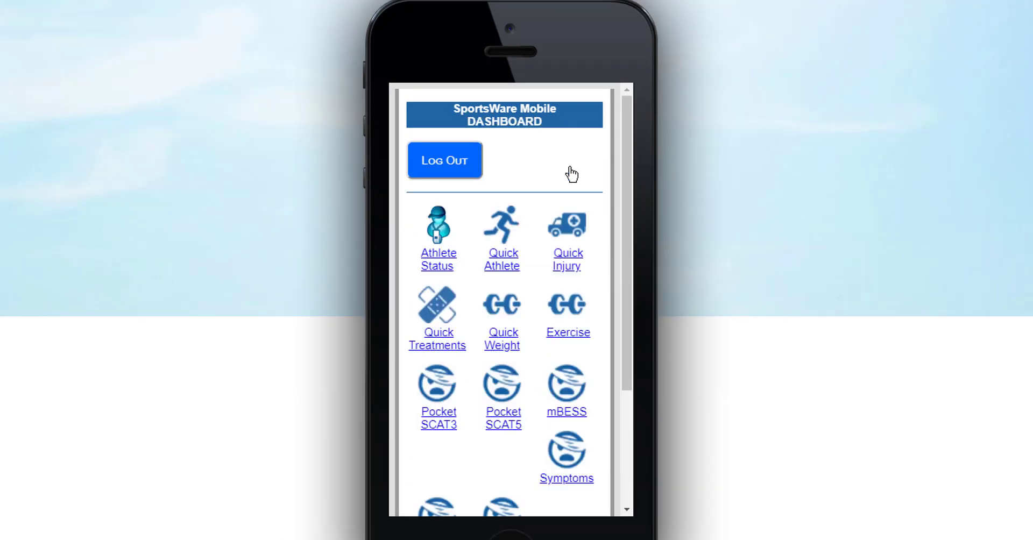
pyautogui.click(435, 329)
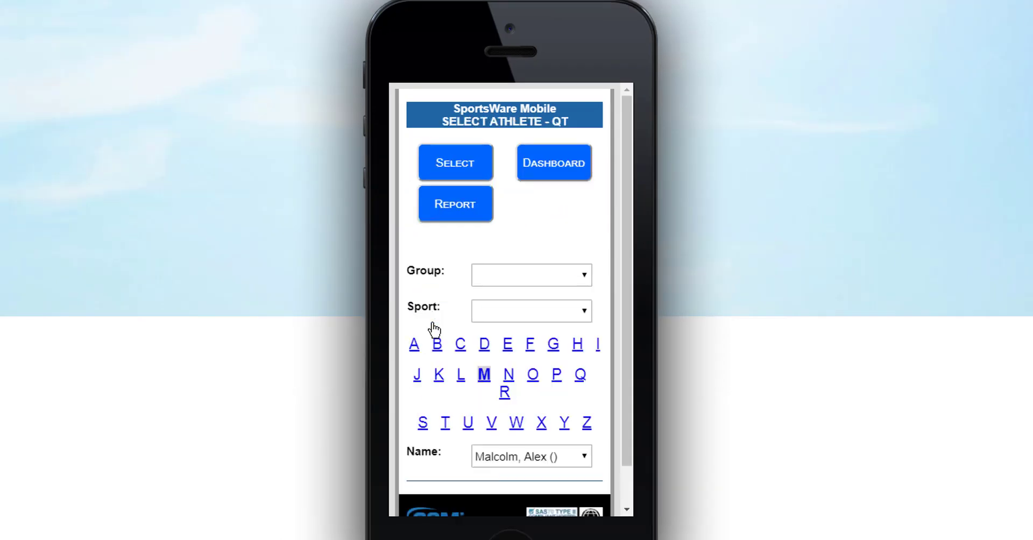
# - Select the Baseball athlete from the M surnames for treatment entry
pyautogui.click(532, 312)
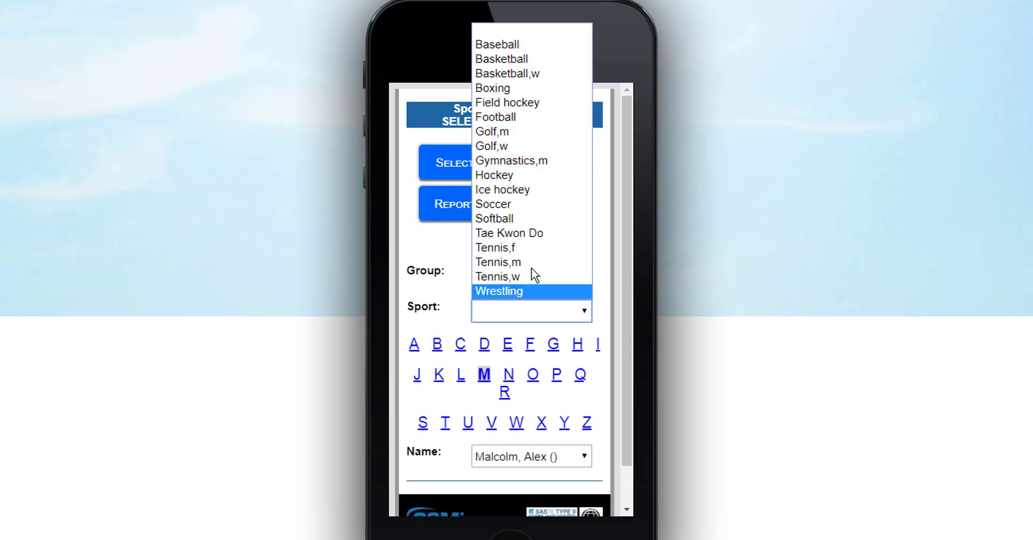
pyautogui.click(521, 42)
pyautogui.click(485, 375)
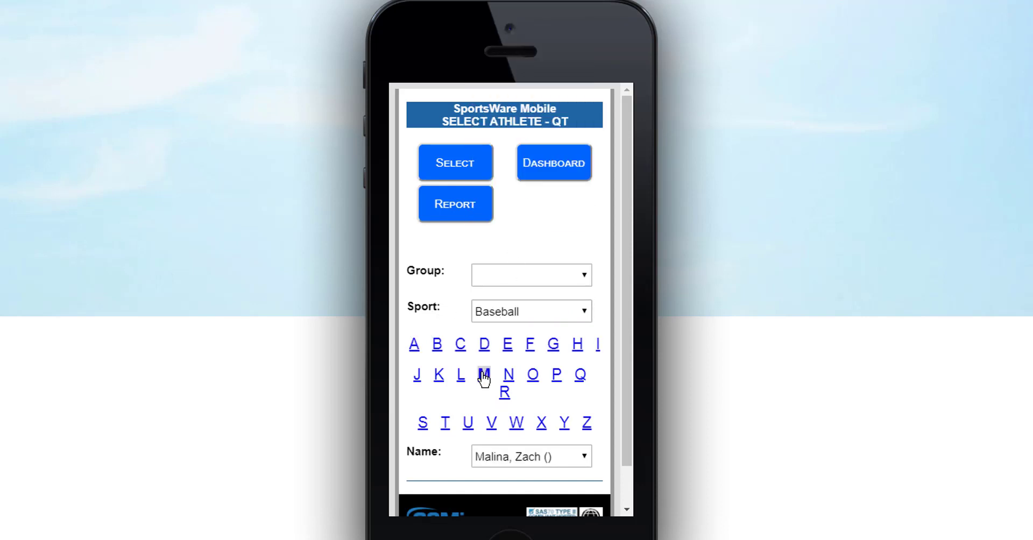
pyautogui.click(549, 457)
pyautogui.click(514, 532)
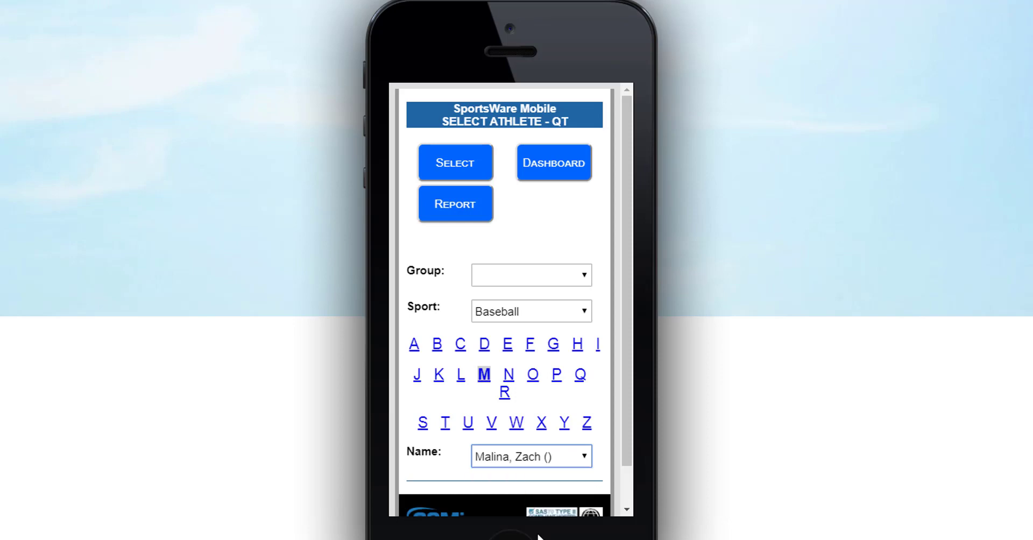
pyautogui.click(471, 169)
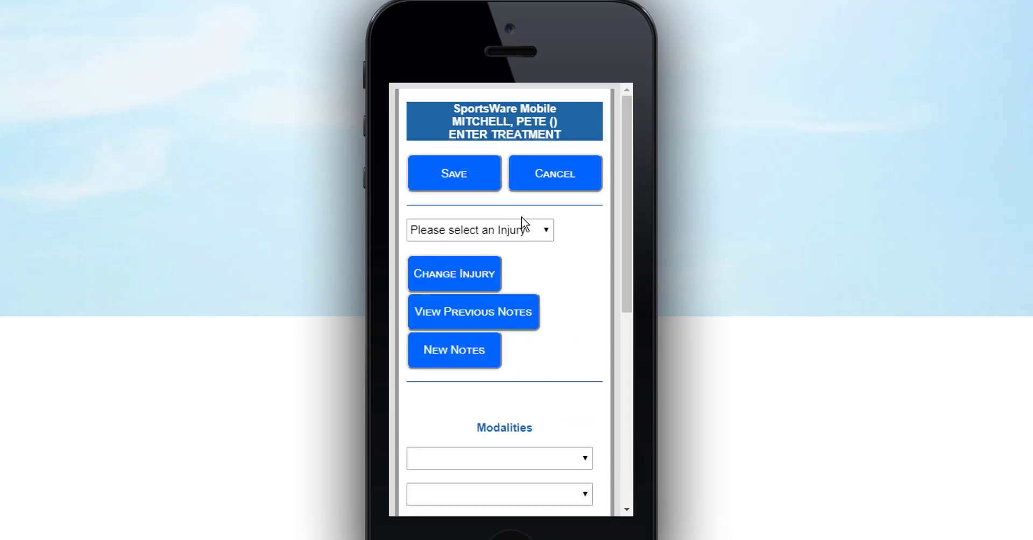
# - Choose the right knee sprain, add Therapeutic Exercise as the fourth modality, and save
pyautogui.click(547, 231)
pyautogui.click(553, 263)
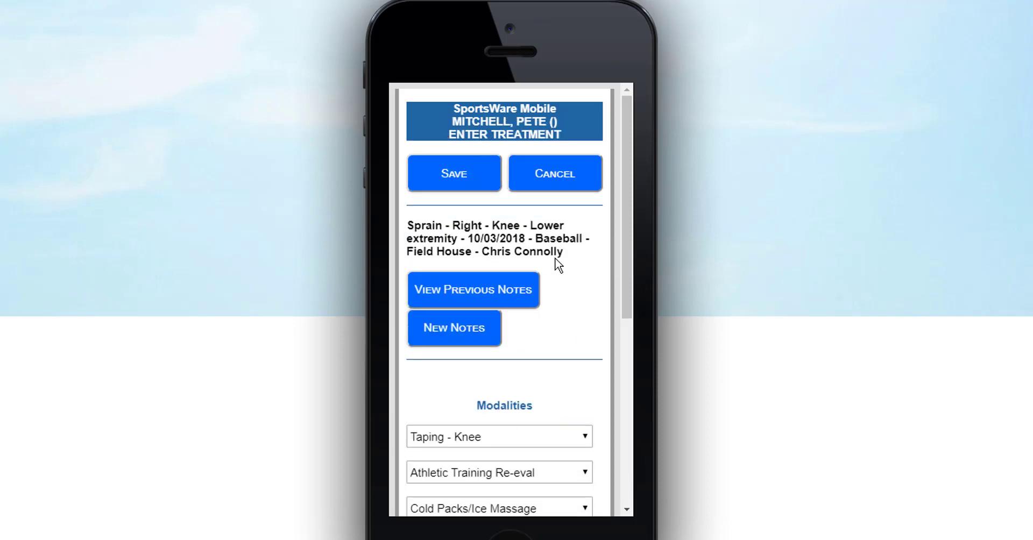
pyautogui.scroll(-4, 556, 265)
pyautogui.click(536, 315)
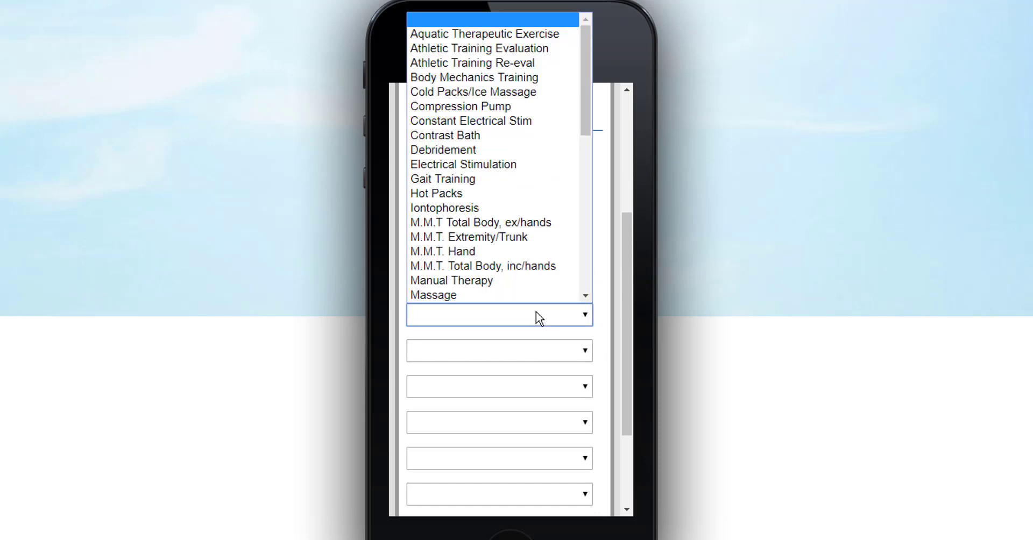
pyautogui.scroll(-7, 498, 75)
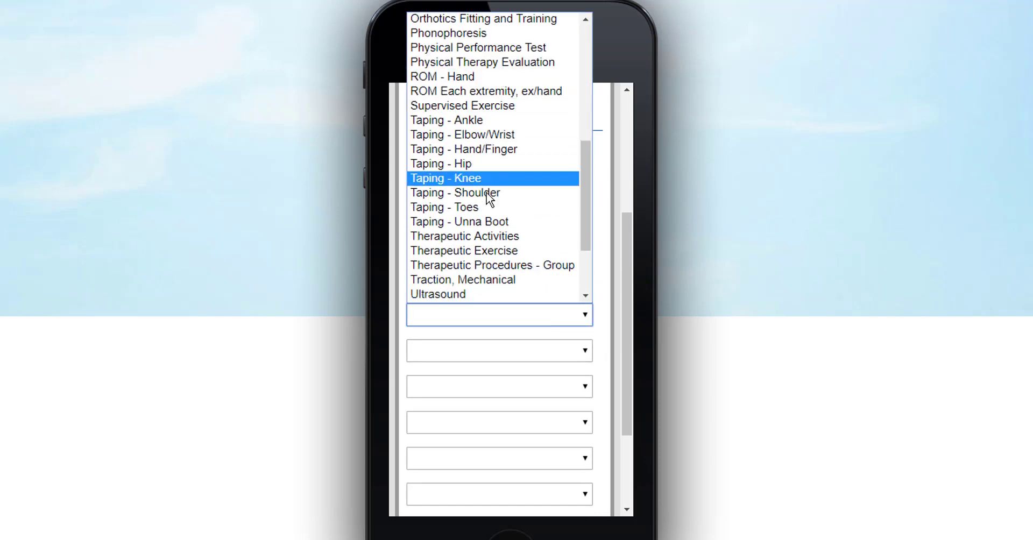
pyautogui.click(501, 251)
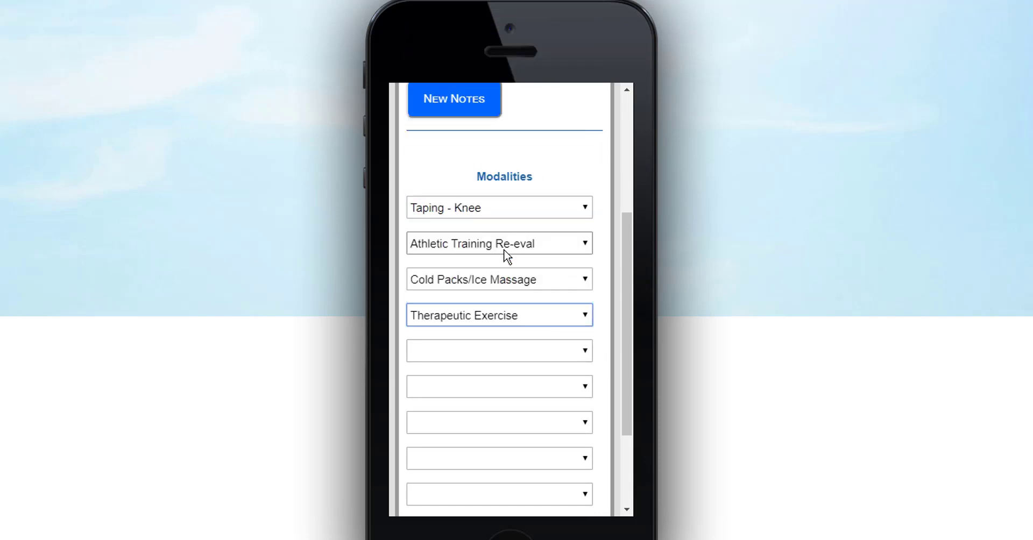
pyautogui.scroll(3, 505, 256)
pyautogui.click(455, 100)
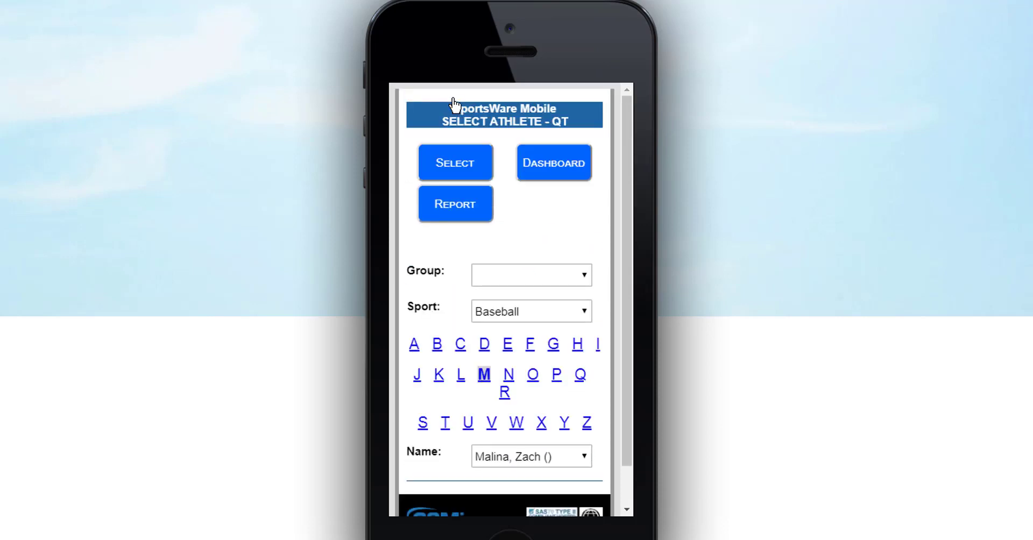
# - Go back to the dashboard and open the Pocket SCAT5 concussion assessment
pyautogui.click(567, 173)
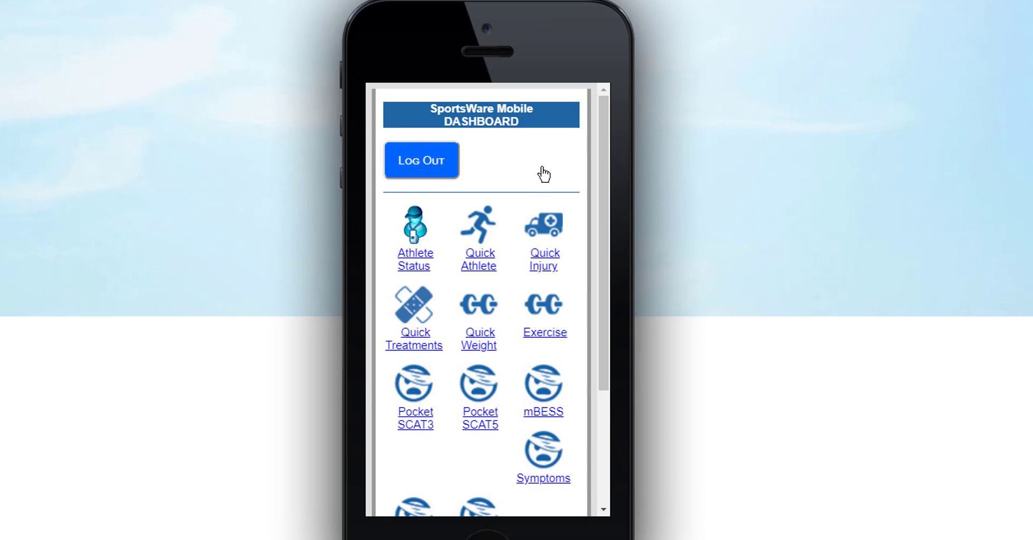
pyautogui.scroll(-3, 544, 173)
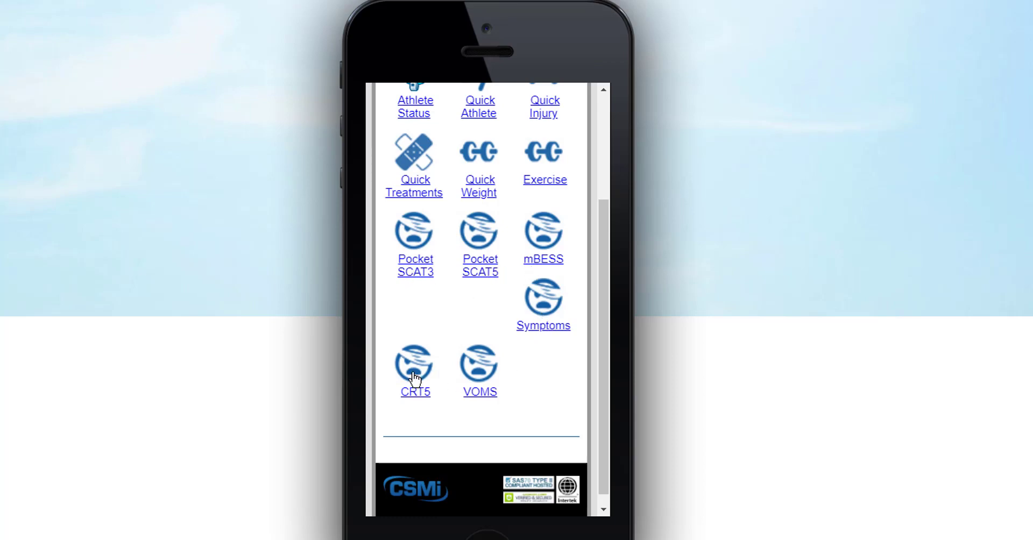
pyautogui.click(487, 274)
# - Pick the athlete from the A surnames and continue to their injury selection
pyautogui.click(518, 327)
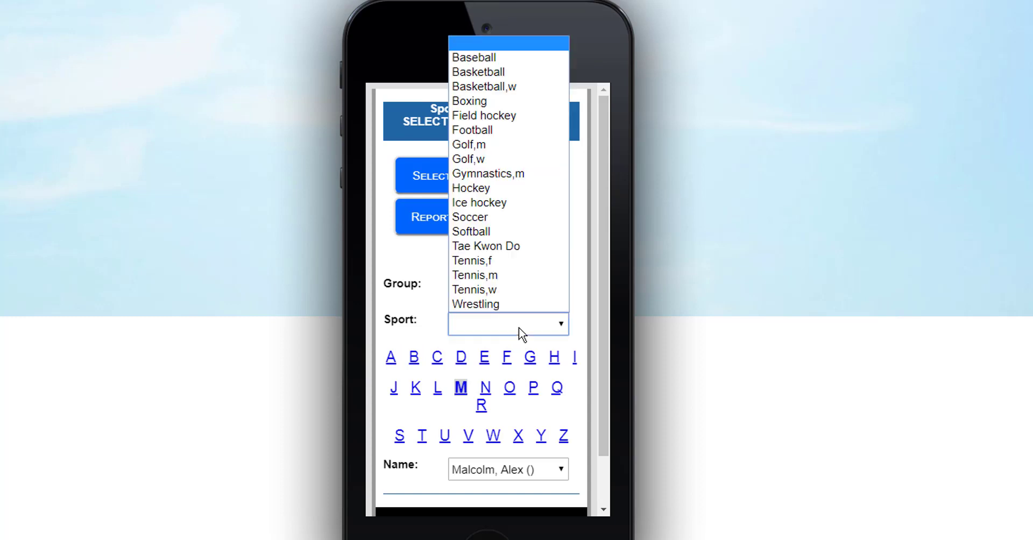
pyautogui.click(520, 329)
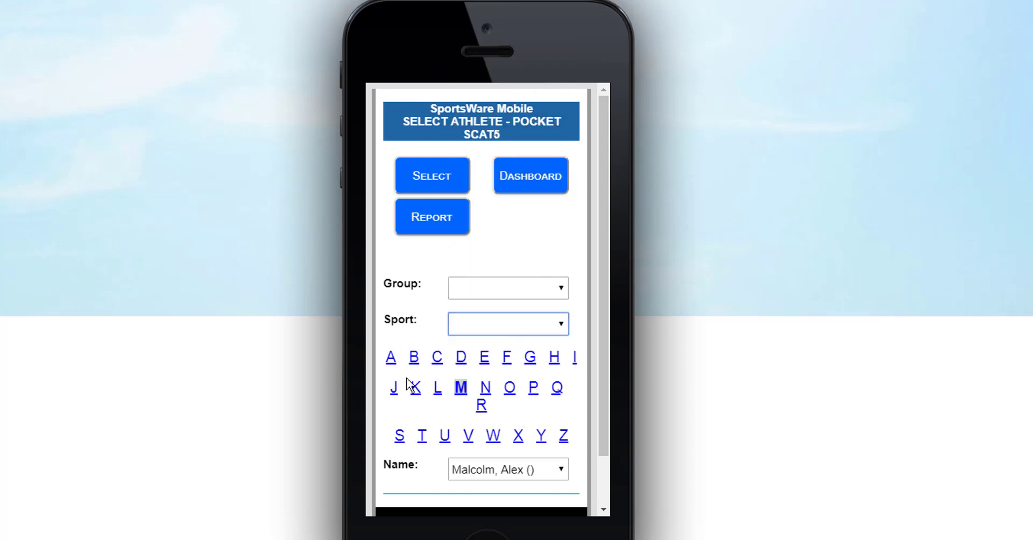
pyautogui.click(391, 357)
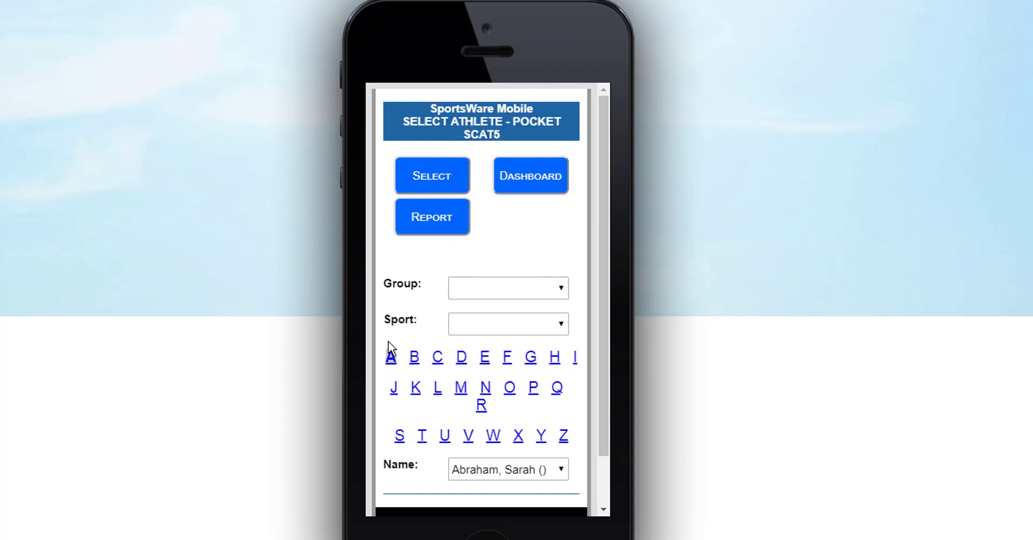
pyautogui.click(519, 471)
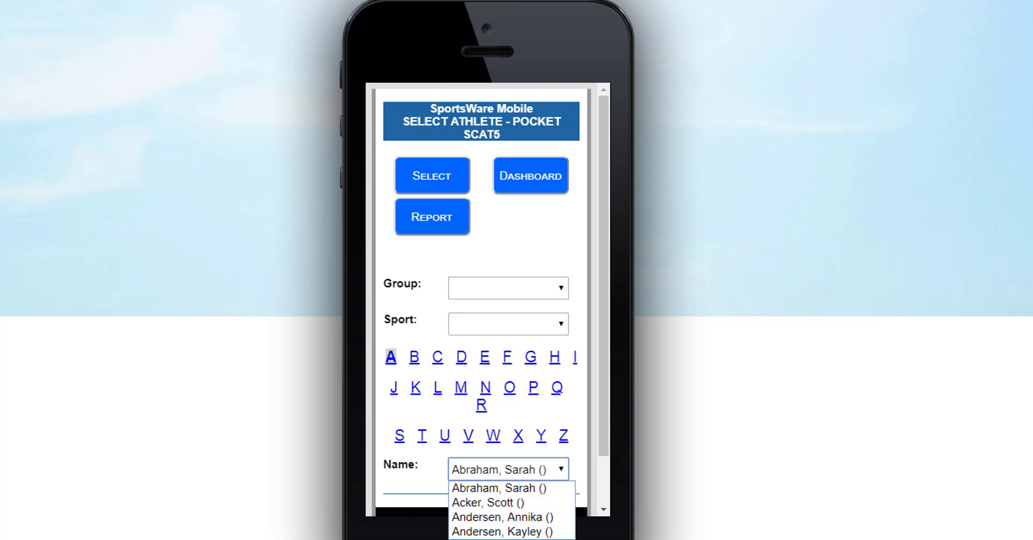
pyautogui.click(500, 539)
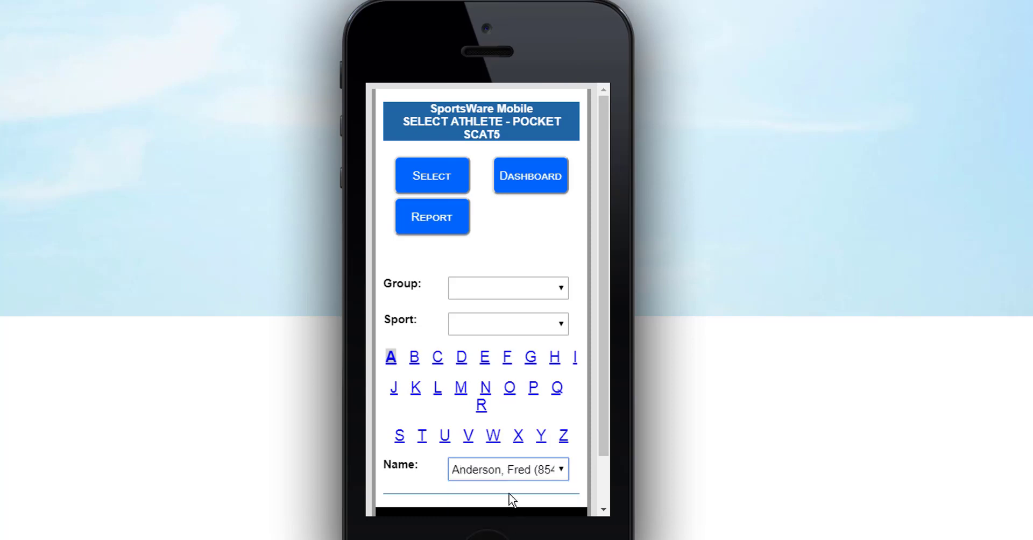
pyautogui.click(421, 175)
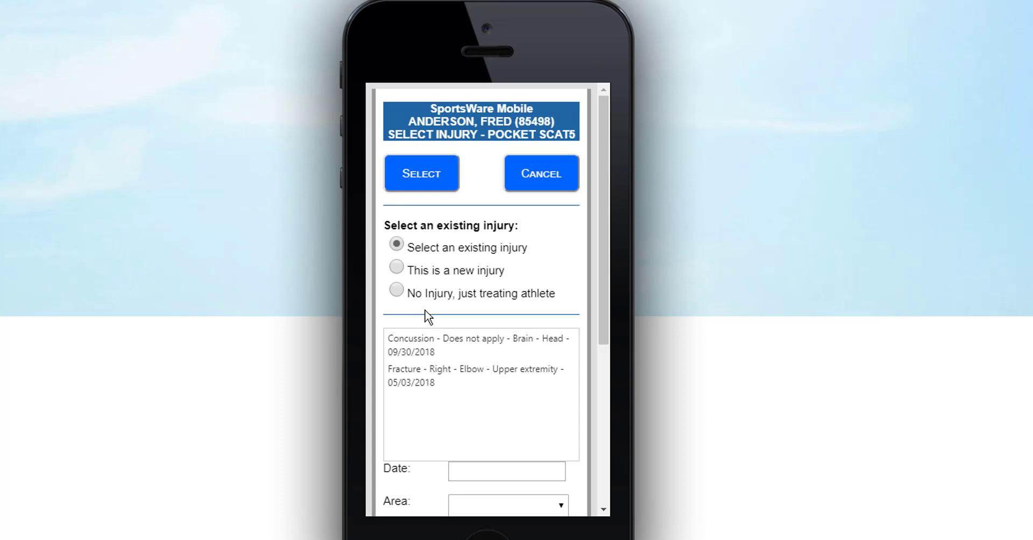
# - Link the existing 09/30/2018 head concussion and open the Pocket SCAT5 form
pyautogui.click(485, 343)
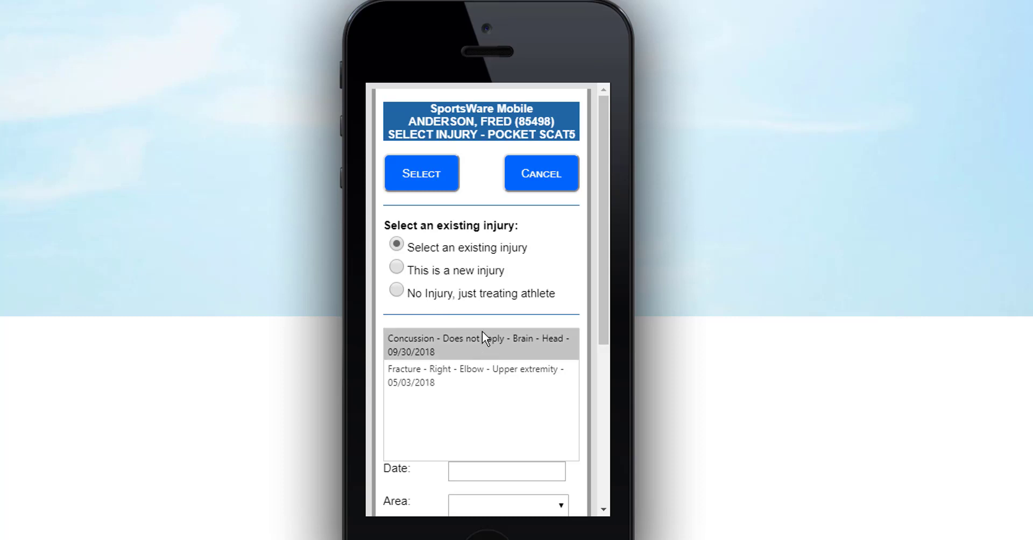
pyautogui.click(466, 268)
pyautogui.scroll(-1, 467, 267)
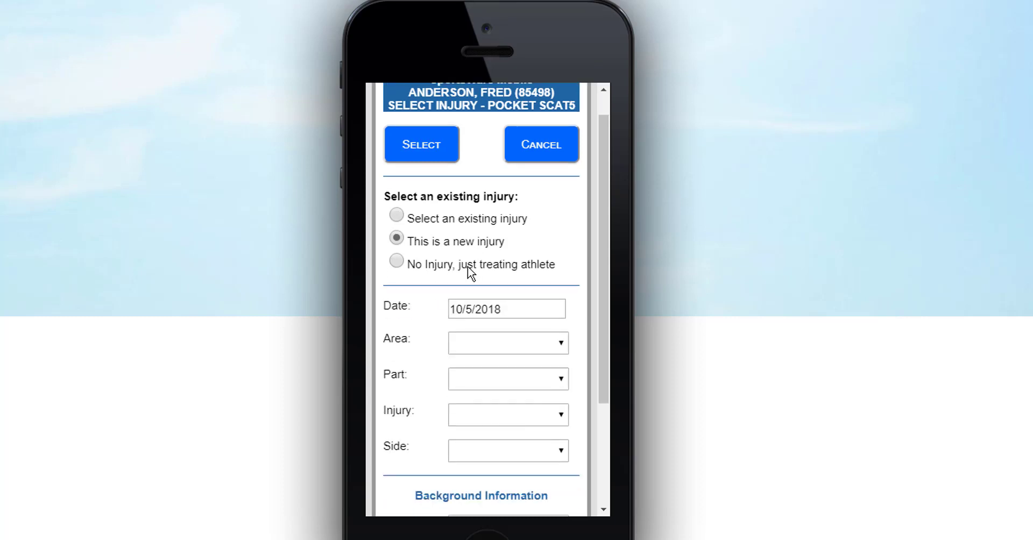
pyautogui.scroll(-3, 467, 266)
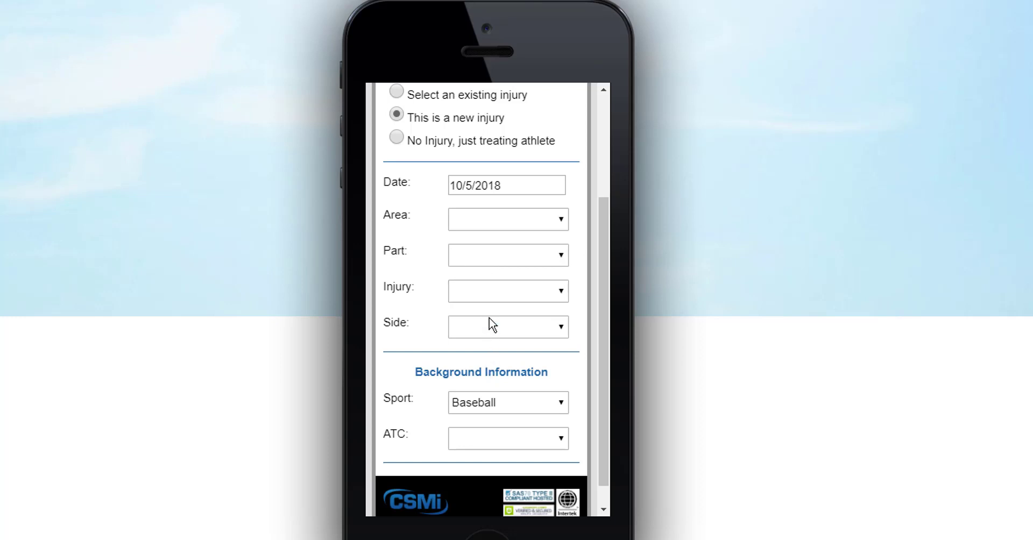
pyautogui.scroll(2, 491, 322)
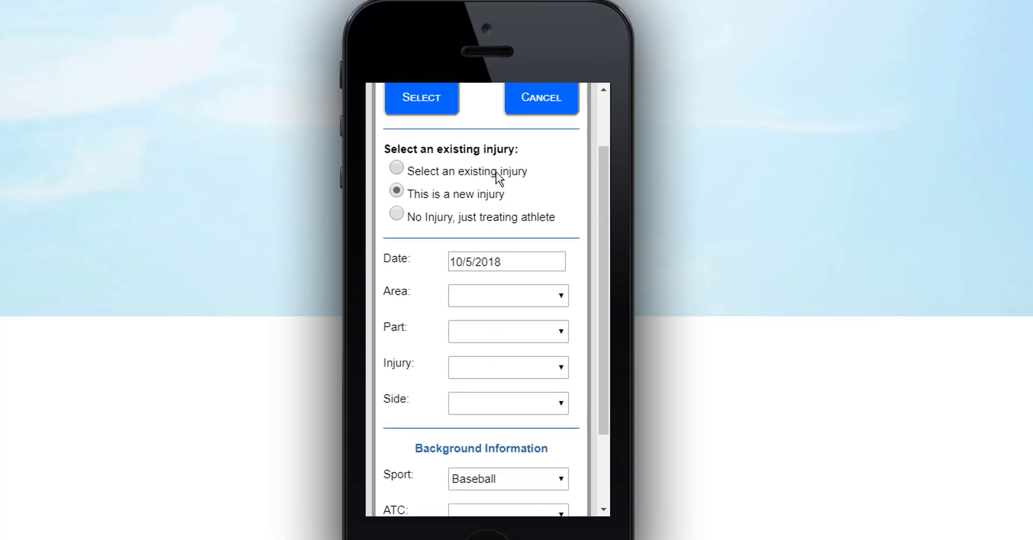
pyautogui.click(496, 173)
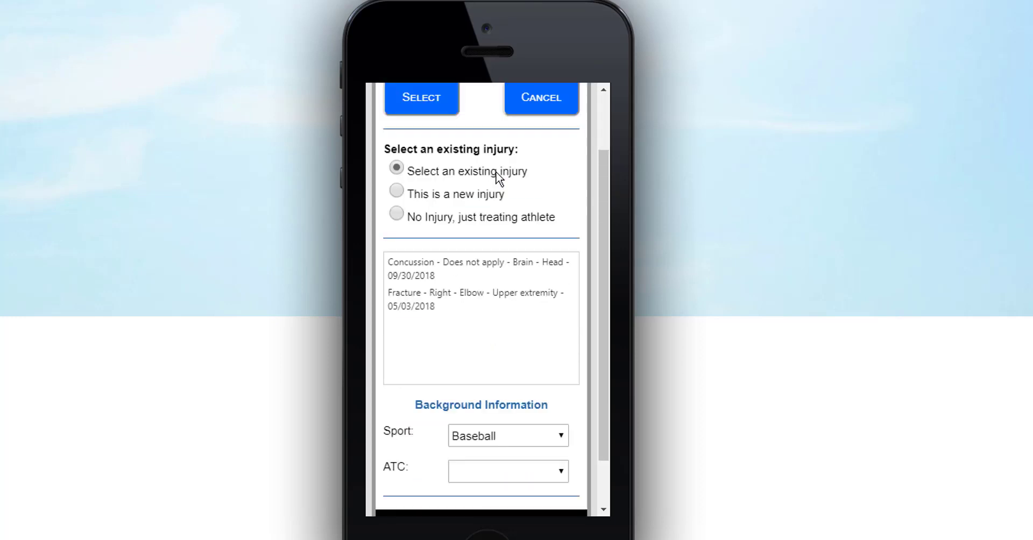
pyautogui.click(462, 269)
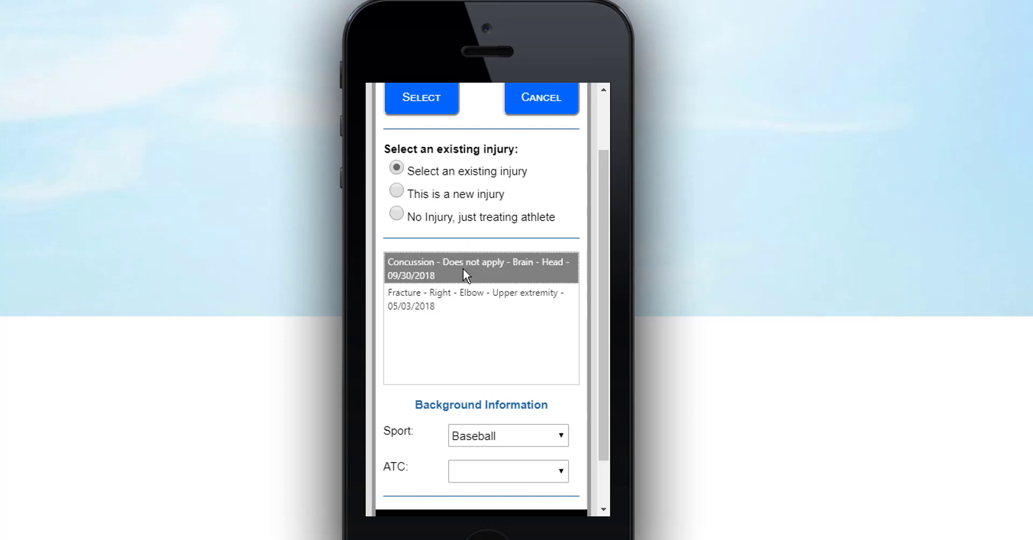
pyautogui.click(419, 113)
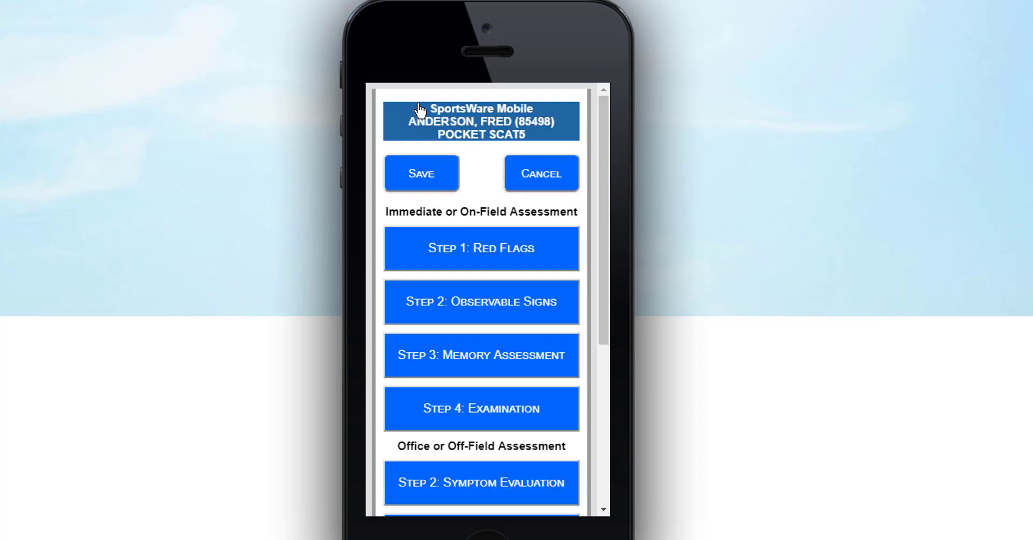
# - Expand and review the Red Flags and Observable Signs steps
pyautogui.scroll(-5, 499, 143)
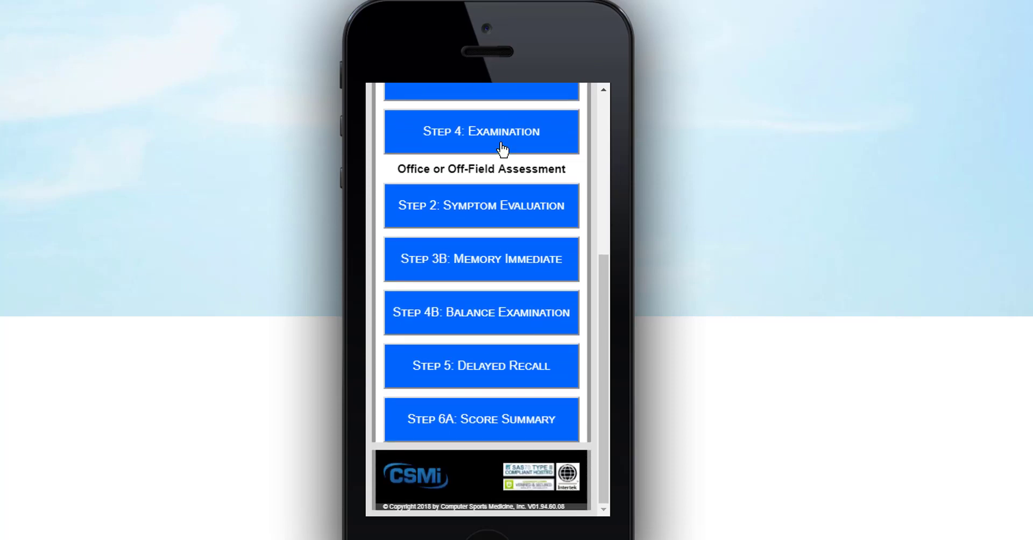
pyautogui.scroll(3, 502, 149)
pyautogui.scroll(1, 503, 162)
pyautogui.click(508, 202)
pyautogui.scroll(-4, 506, 199)
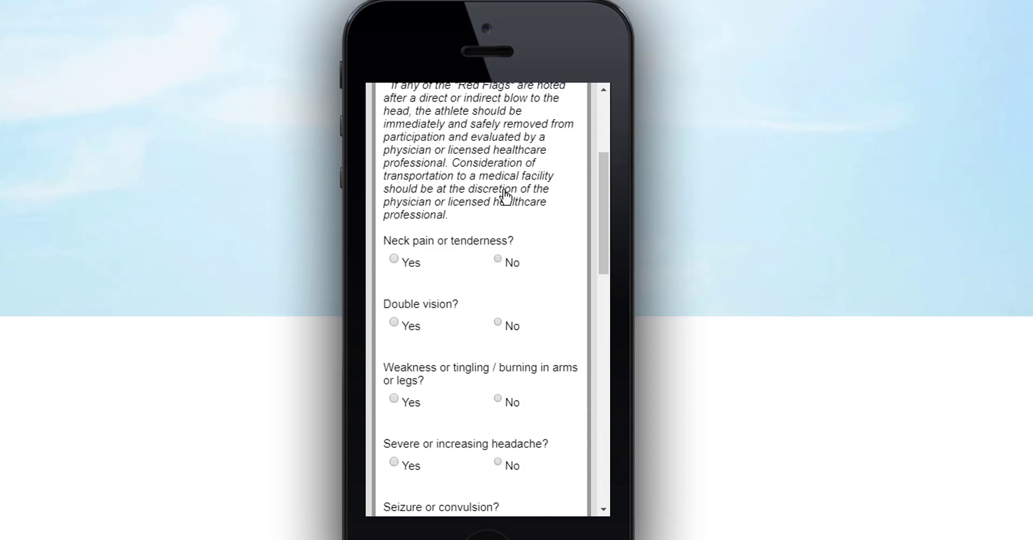
pyautogui.scroll(-7, 509, 197)
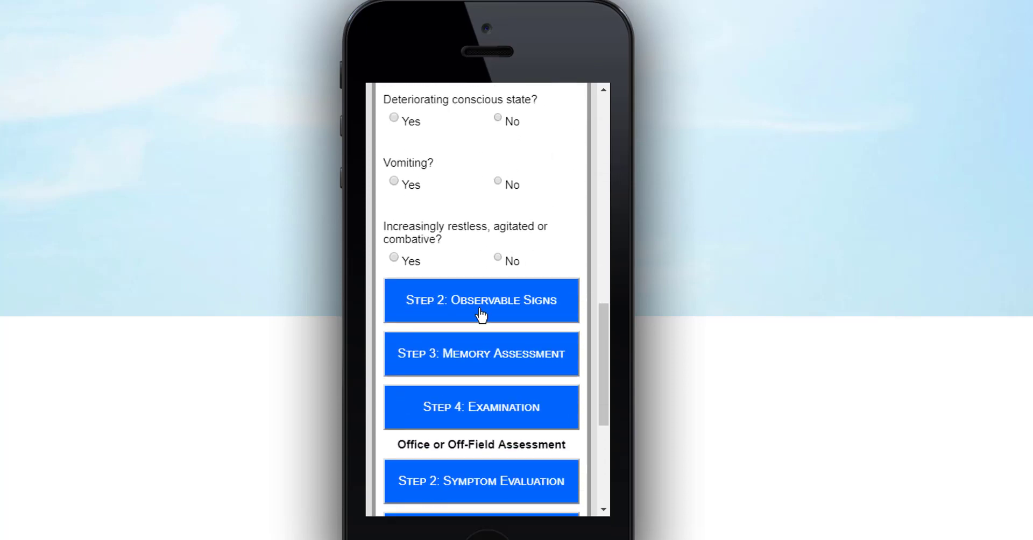
pyautogui.click(482, 316)
# - Review the Memory Assessment step, then save the Pocket SCAT5
pyautogui.scroll(10, 479, 166)
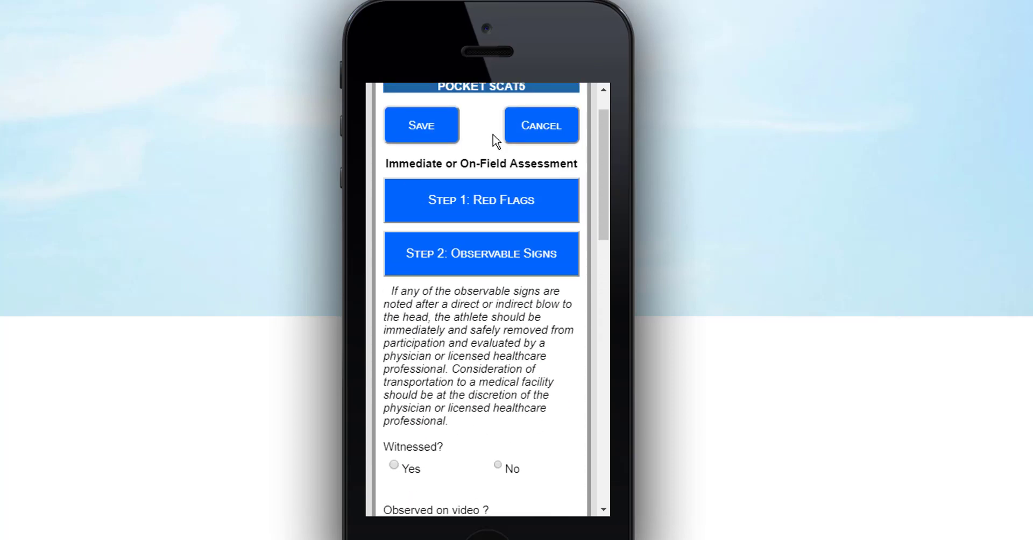
pyautogui.scroll(-3, 491, 138)
pyautogui.scroll(-8, 492, 141)
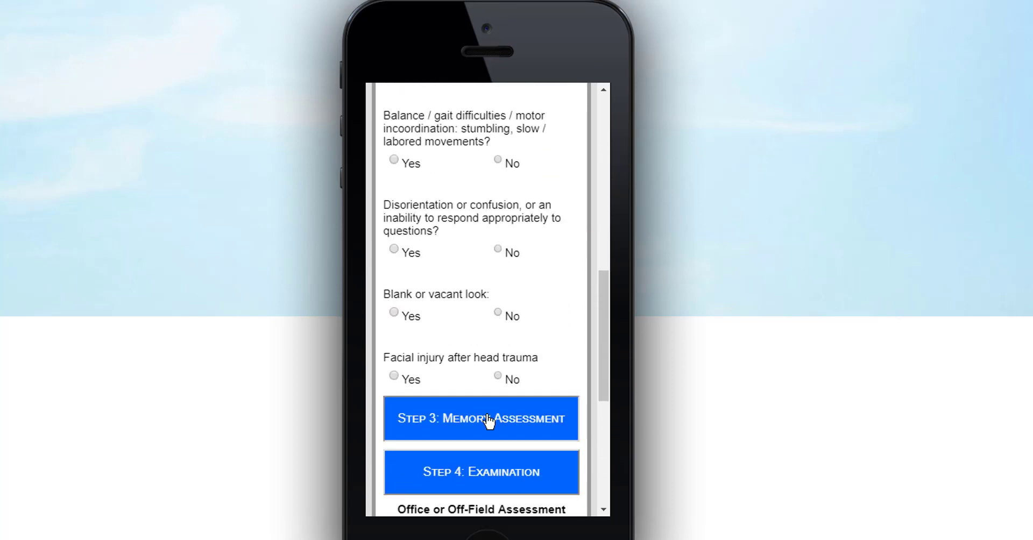
pyautogui.click(491, 422)
pyautogui.scroll(-7, 482, 179)
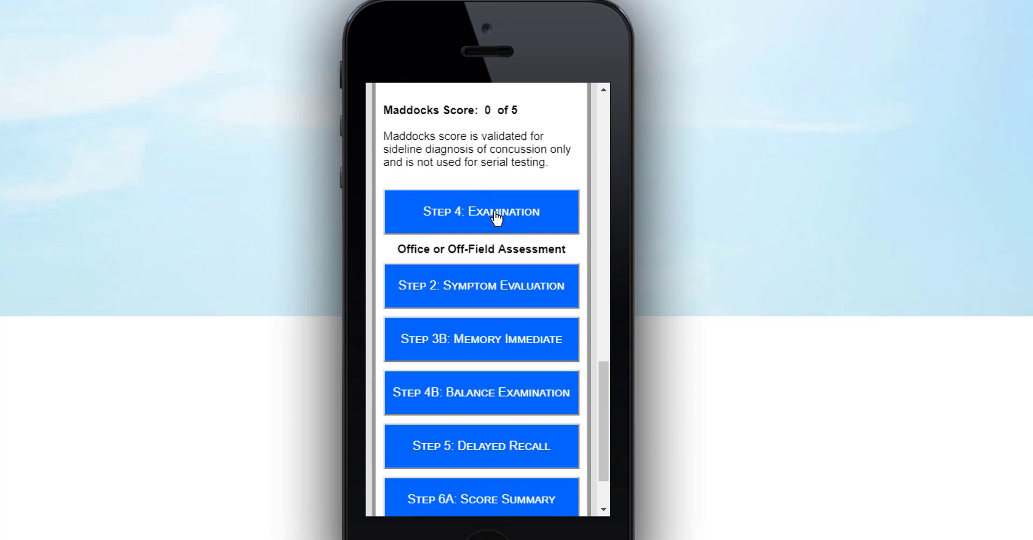
pyautogui.scroll(-2, 495, 248)
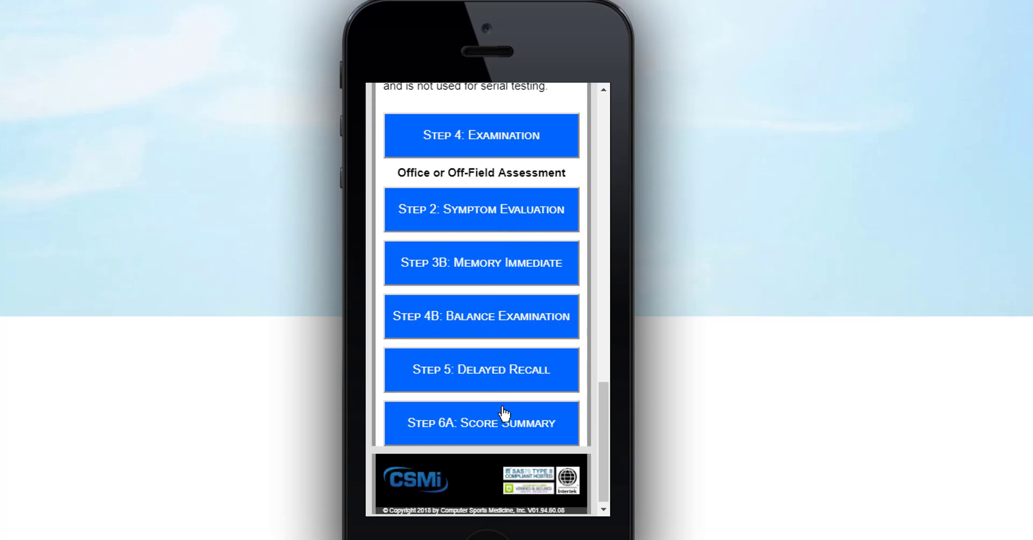
pyautogui.scroll(15, 509, 425)
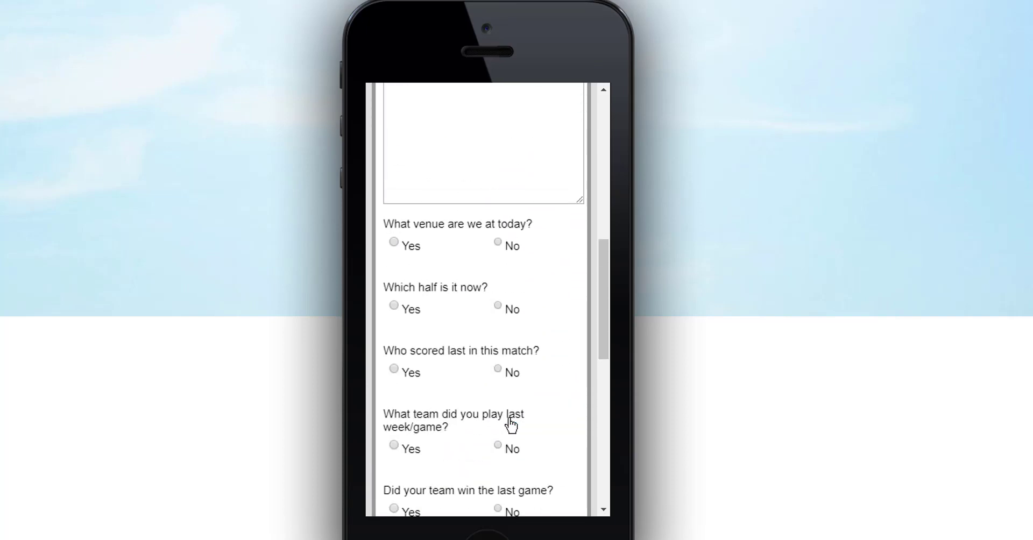
pyautogui.click(429, 185)
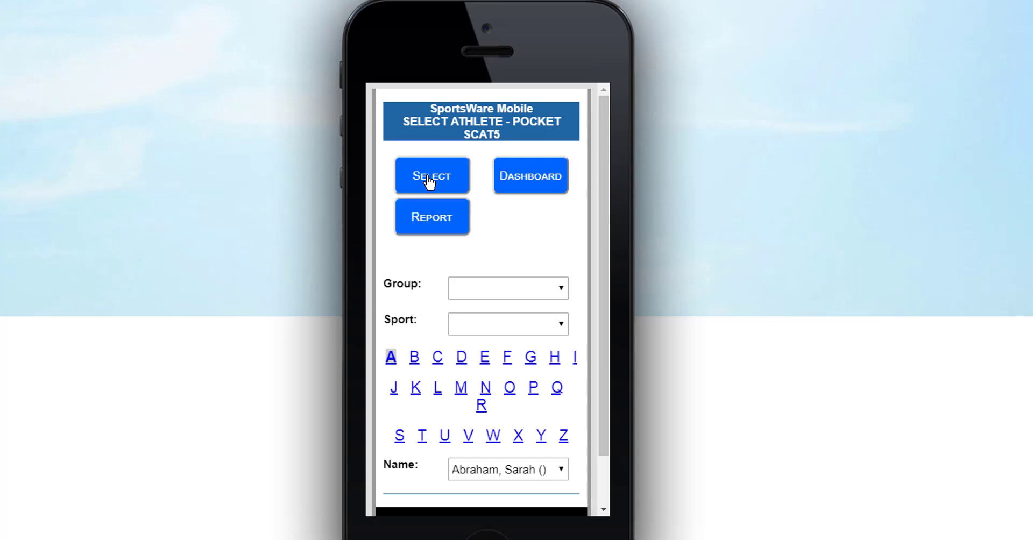